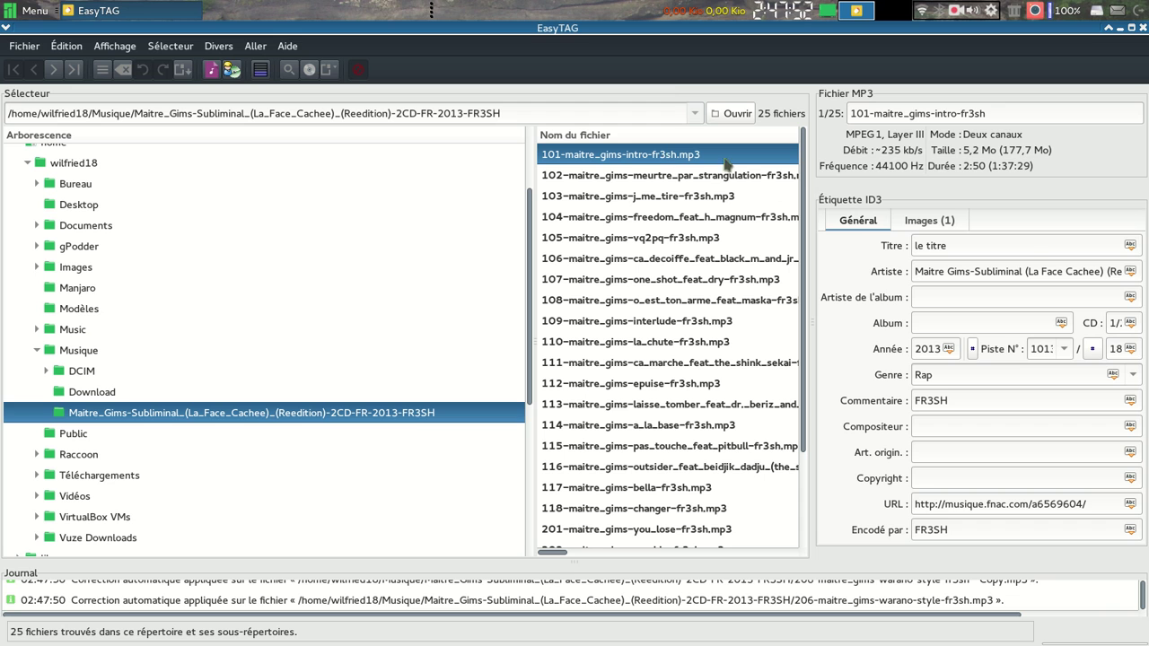
Check the embedded cover image of the intro track, and tag the selected files with its title "le titre" and its current artist value.
{"action": "left_click", "coordinate": [922, 224]}
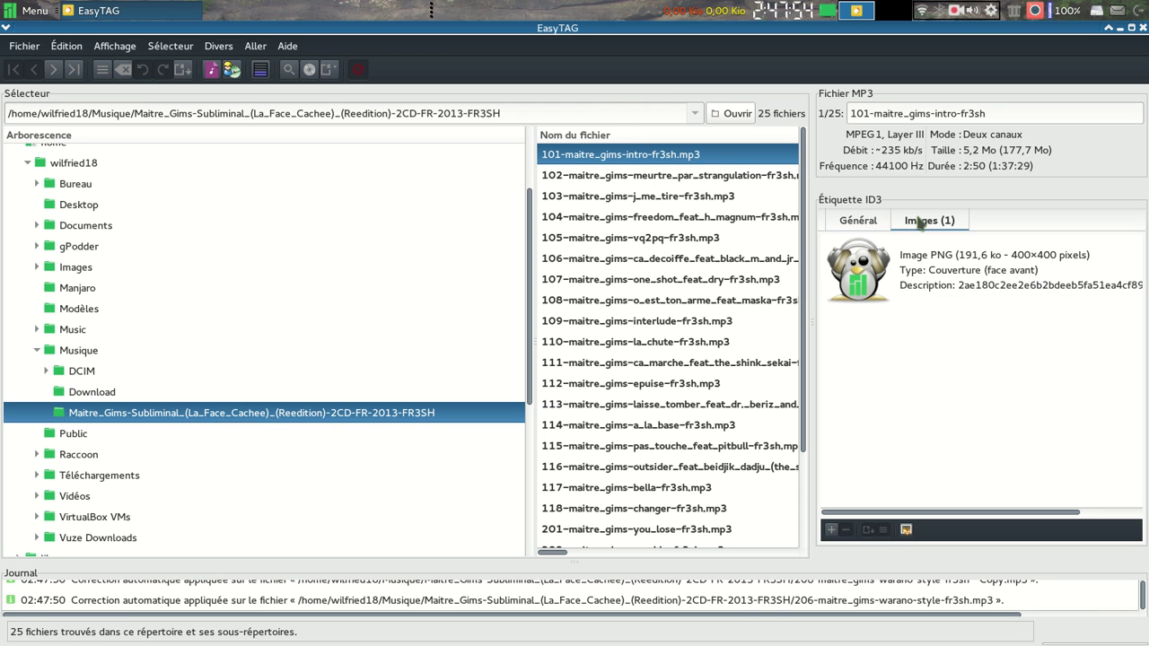
{"action": "left_click", "coordinate": [858, 222]}
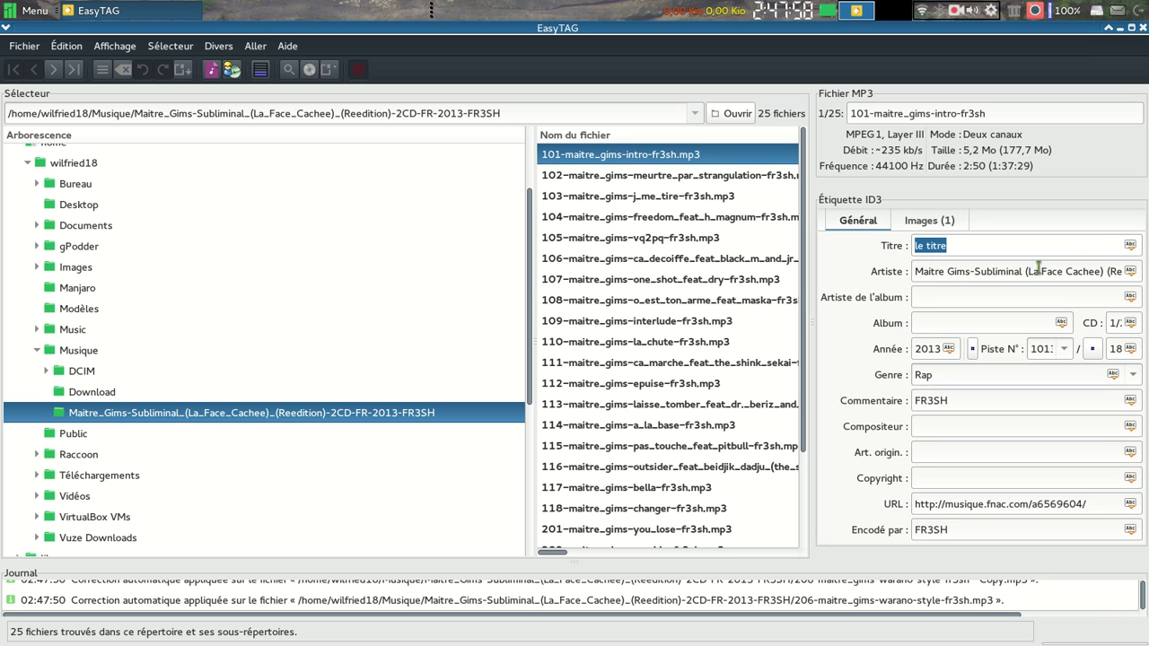
{"action": "left_click", "coordinate": [1131, 246]}
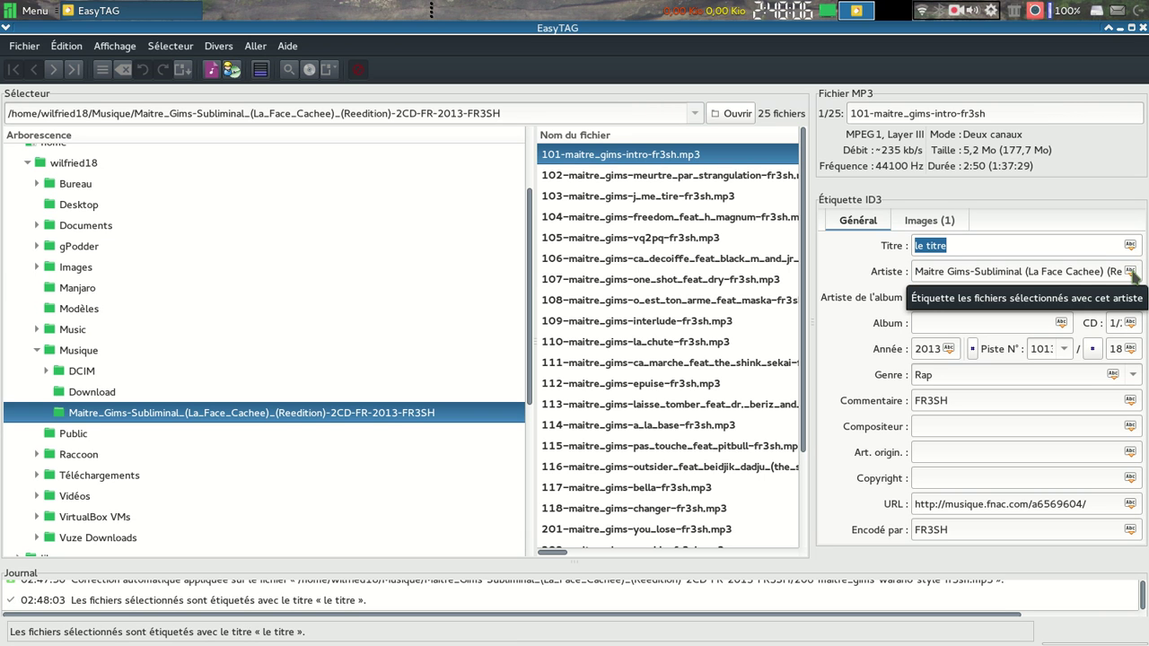
{"action": "left_click", "coordinate": [1131, 272]}
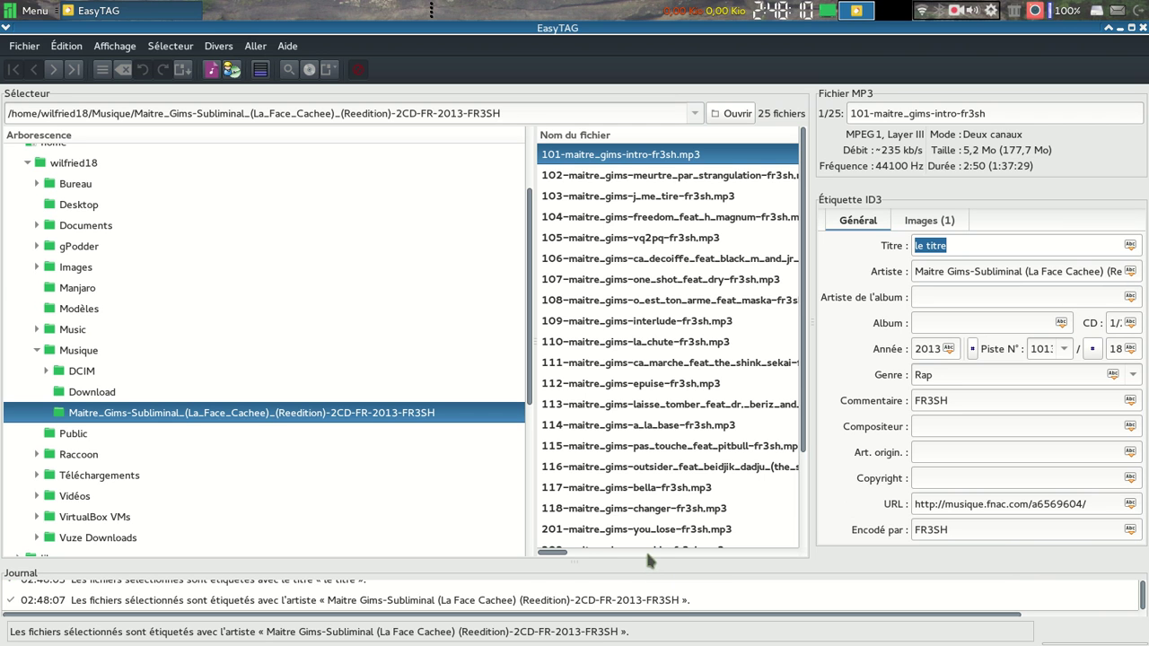
Enlarge the journal area and shift the vertical dividers to widen the ID3 tag area.
{"action": "mouse_move", "coordinate": [549, 559]}
{"action": "left_mouse_down"}
{"action": "mouse_move", "coordinate": [552, 449]}
{"action": "mouse_move", "coordinate": [546, 554]}
{"action": "mouse_move", "coordinate": [551, 538]}
{"action": "left_mouse_up"}
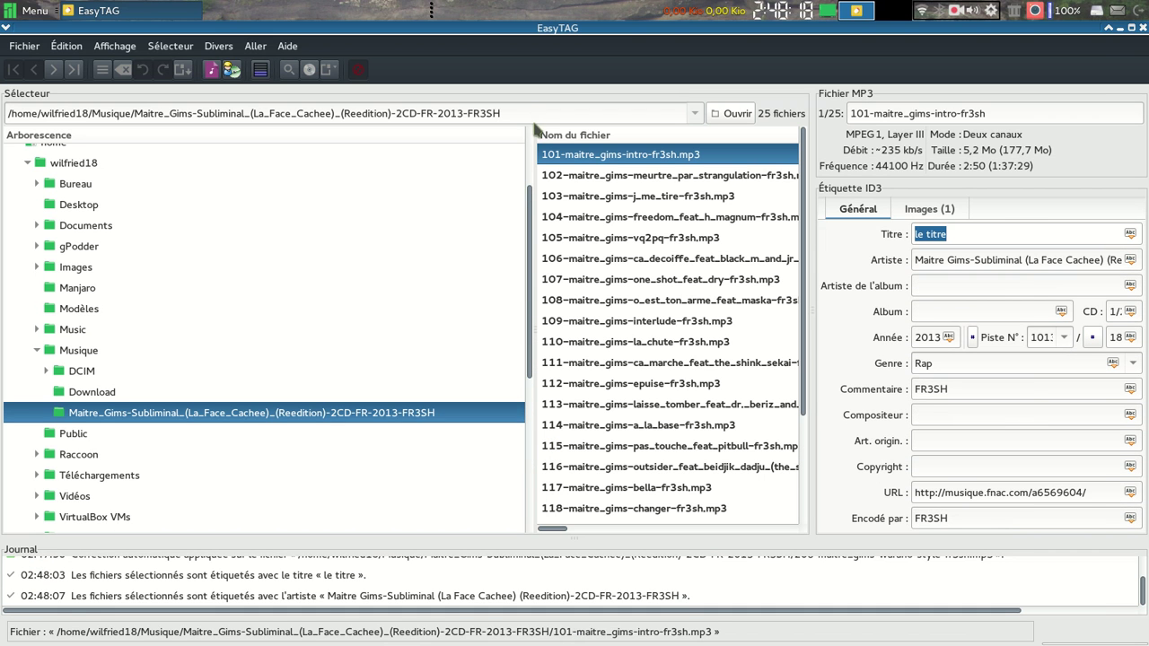
{"action": "left_click", "coordinate": [172, 48]}
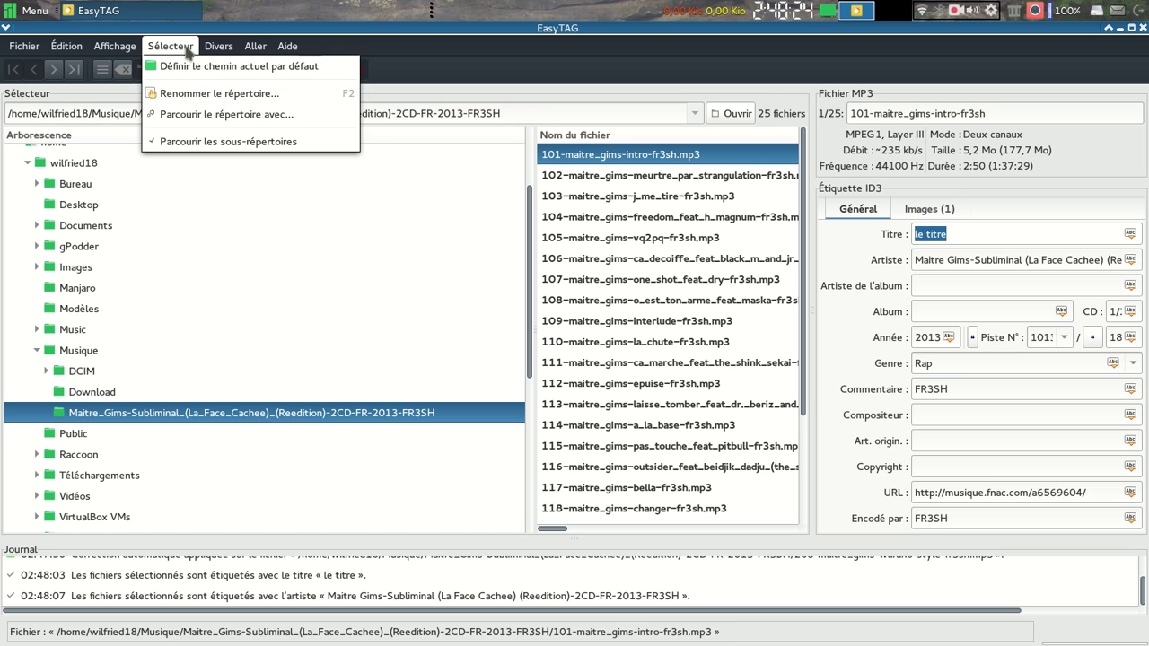
{"action": "mouse_move", "coordinate": [98, 46]}
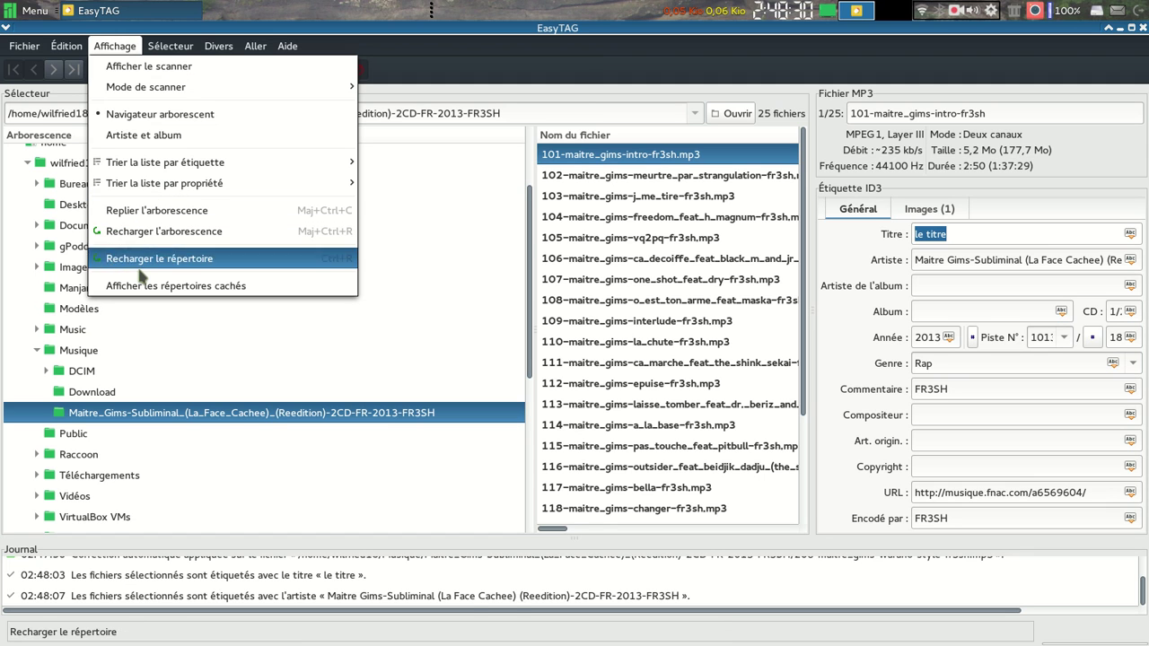
{"action": "left_click", "coordinate": [536, 613]}
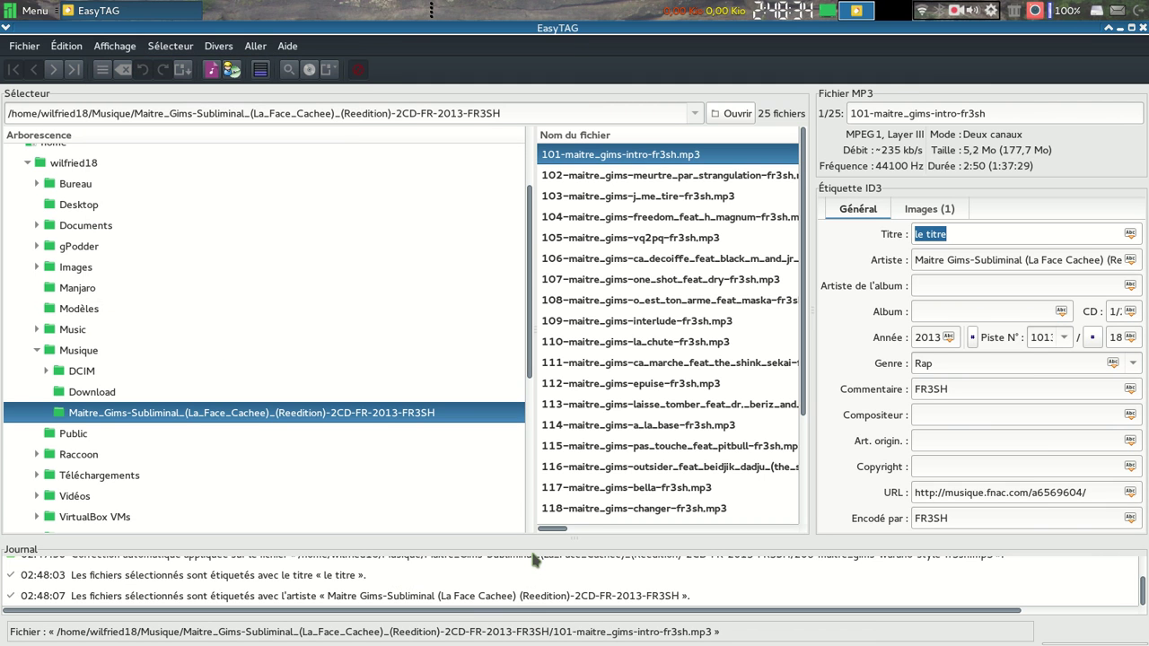
{"action": "left_click_drag", "start_coordinate": [534, 327], "coordinate": [448, 329]}
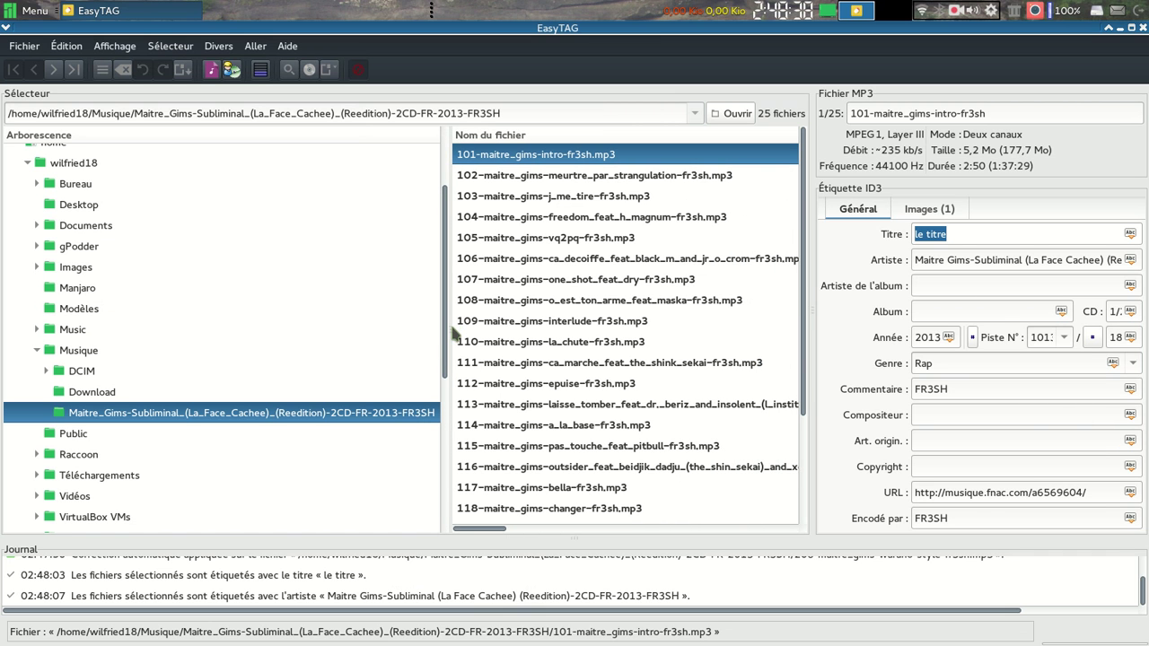
{"action": "left_click_drag", "start_coordinate": [810, 287], "coordinate": [675, 285]}
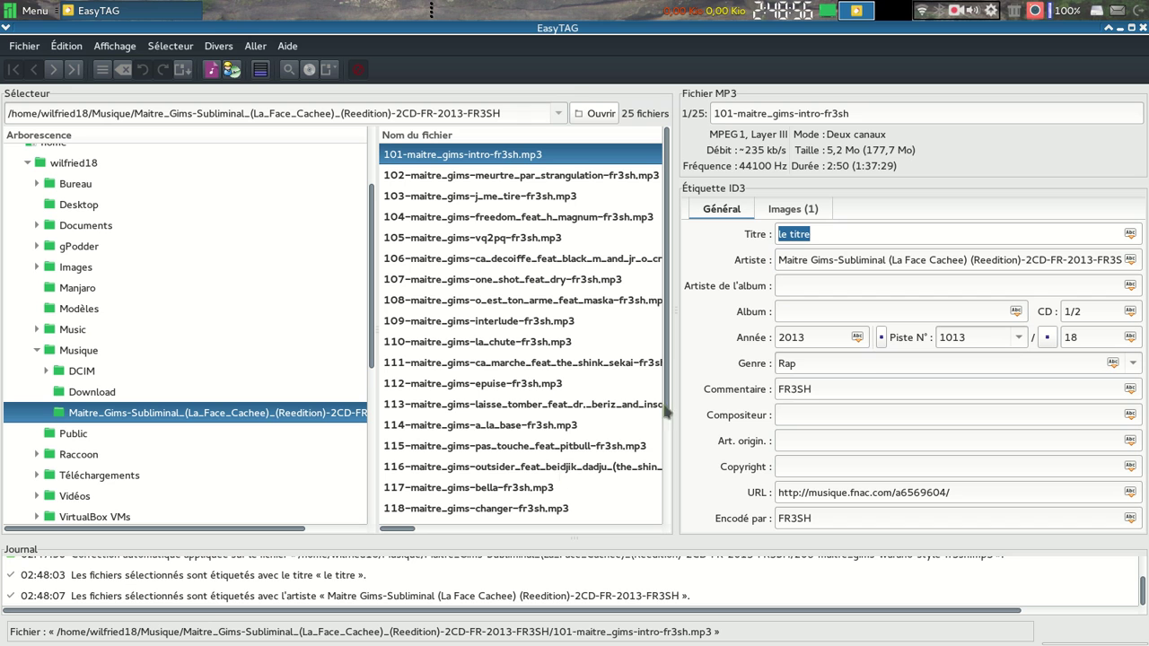
Review the journal's log messages back to the first entries of the session.
{"action": "scroll", "coordinate": [590, 611], "scroll_direction": "right", "scroll_amount": 2}
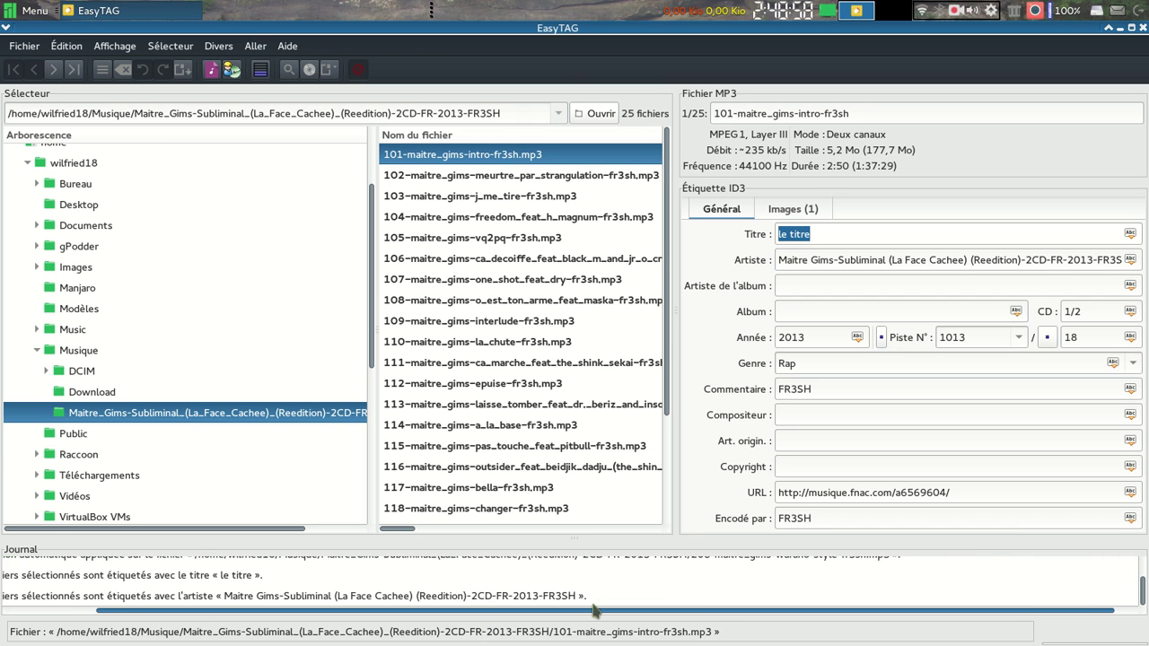
{"action": "scroll", "coordinate": [779, 592], "scroll_direction": "left", "scroll_amount": 2}
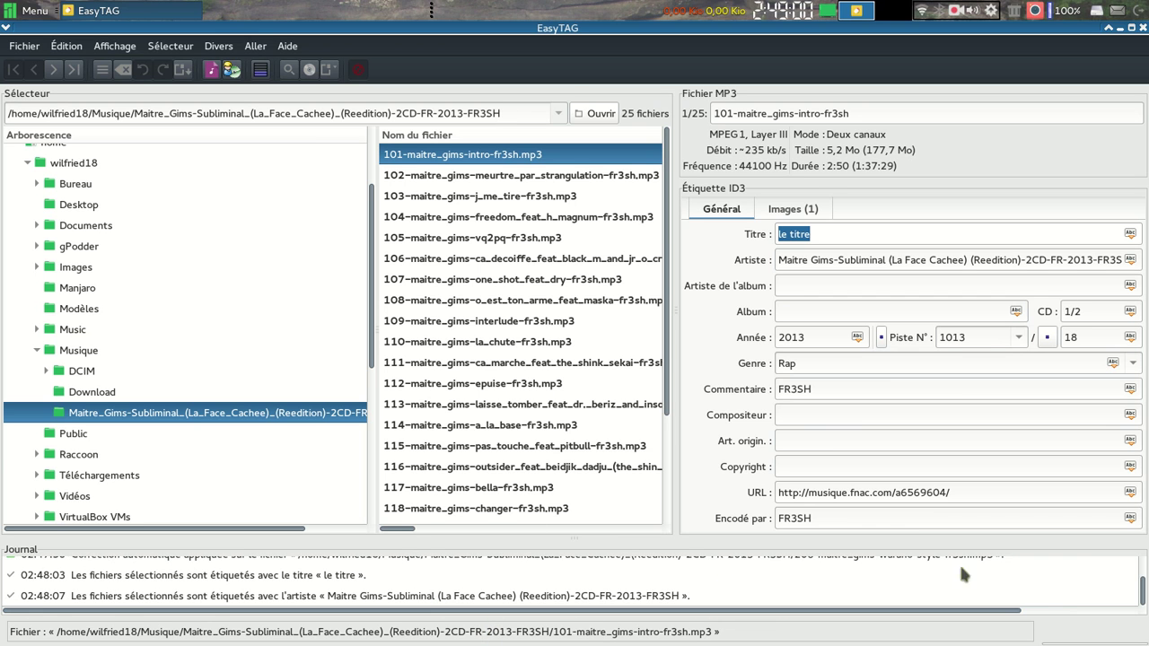
{"action": "left_click_drag", "start_coordinate": [1143, 590], "coordinate": [1144, 560]}
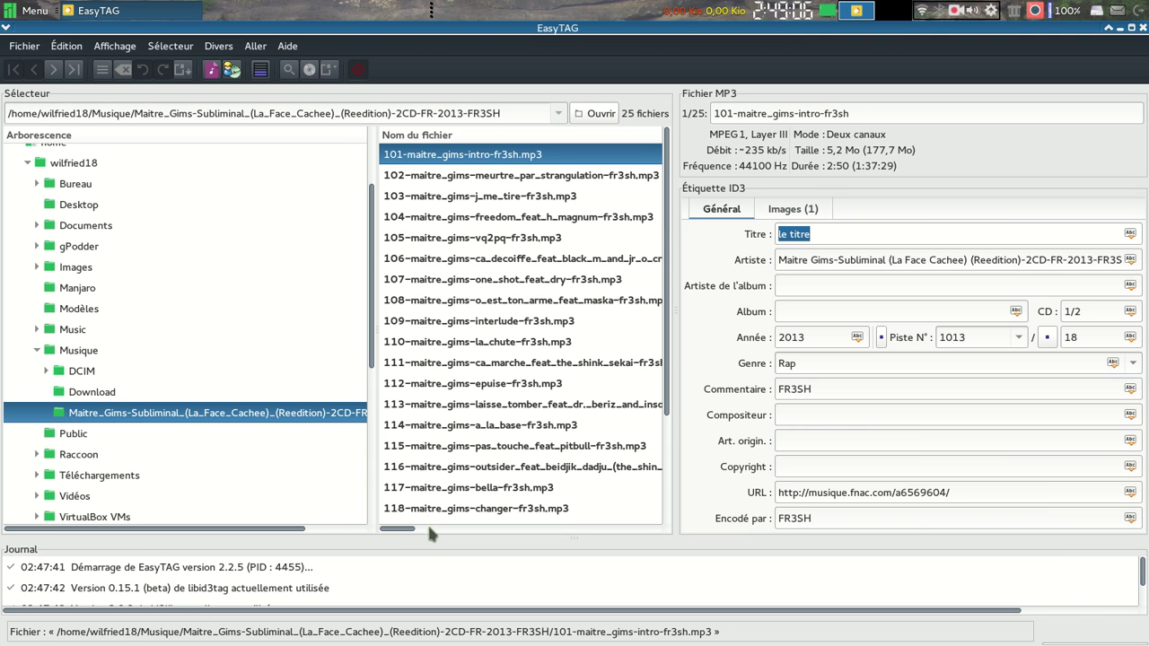
{"action": "mouse_move", "coordinate": [434, 532]}
{"action": "left_mouse_down"}
{"action": "mouse_move", "coordinate": [437, 551]}
{"action": "mouse_move", "coordinate": [436, 537]}
{"action": "left_mouse_up"}
Select 105-maitre_gims-vq2pq-fr3sh.mp3 in the file list and tag it with the album artist "maitree".
{"action": "left_click", "coordinate": [443, 180]}
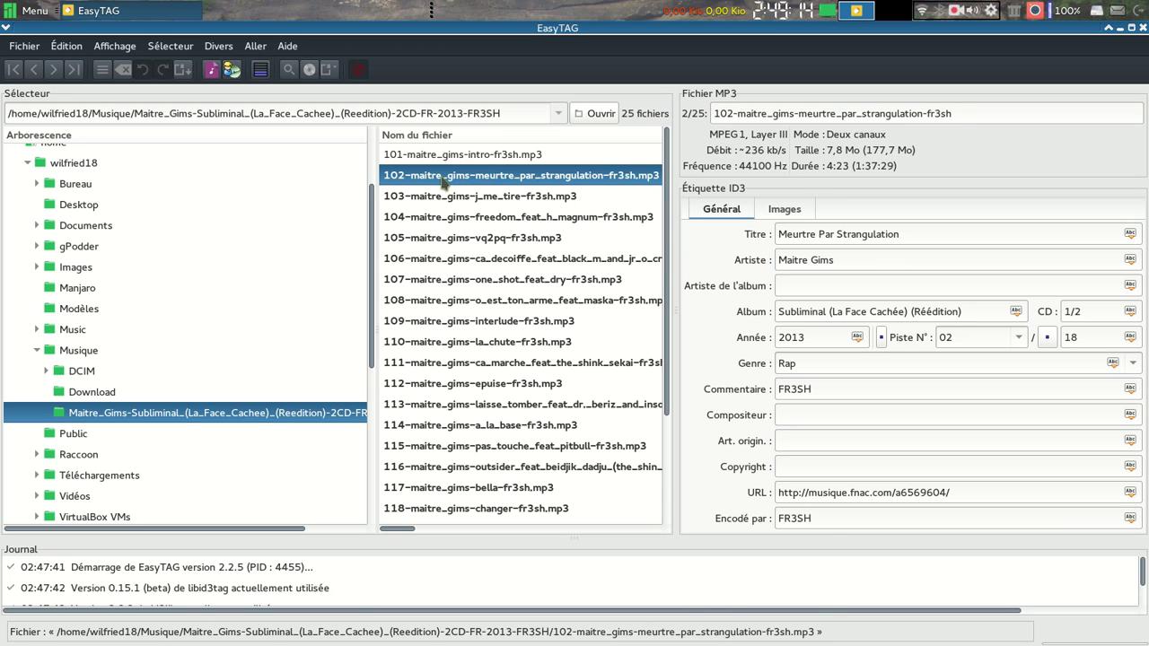
{"action": "key", "text": "Down"}
{"action": "key", "text": "Down"}
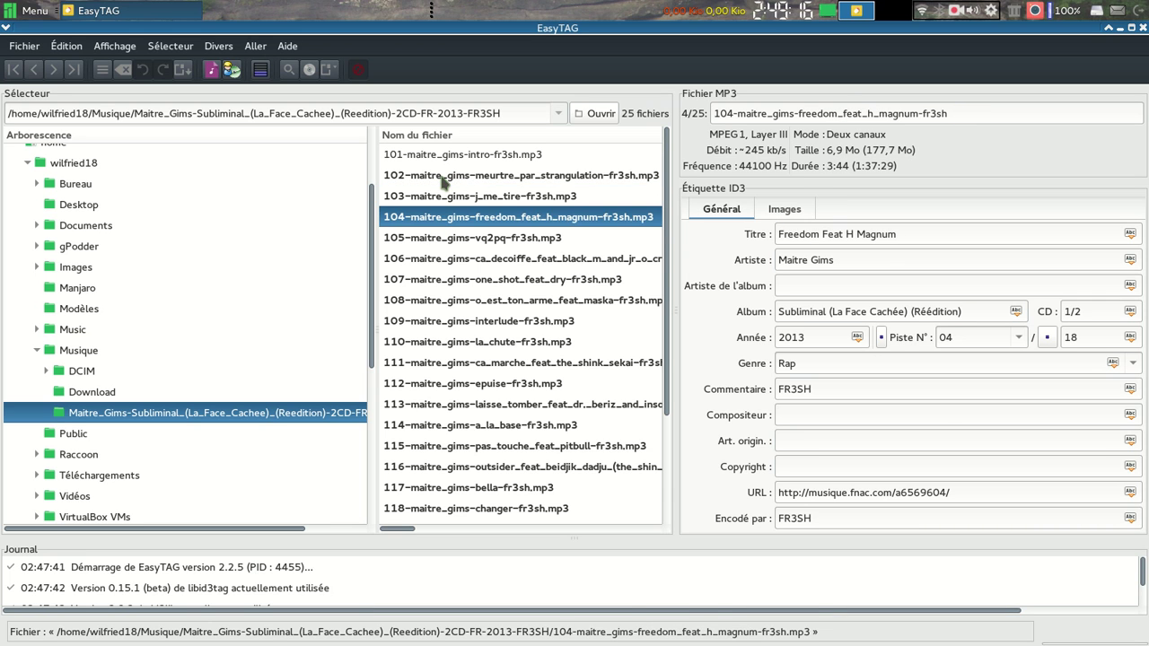
{"action": "key", "text": "Down"}
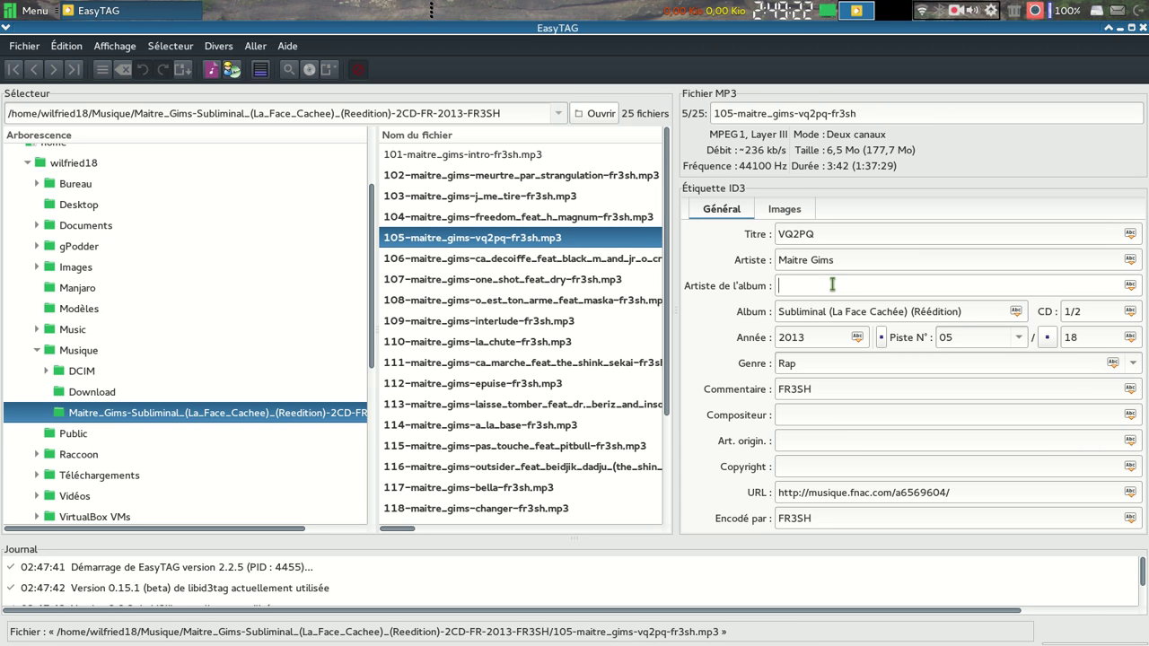
{"action": "type", "text": "maitree"}
{"action": "left_click", "coordinate": [1130, 286]}
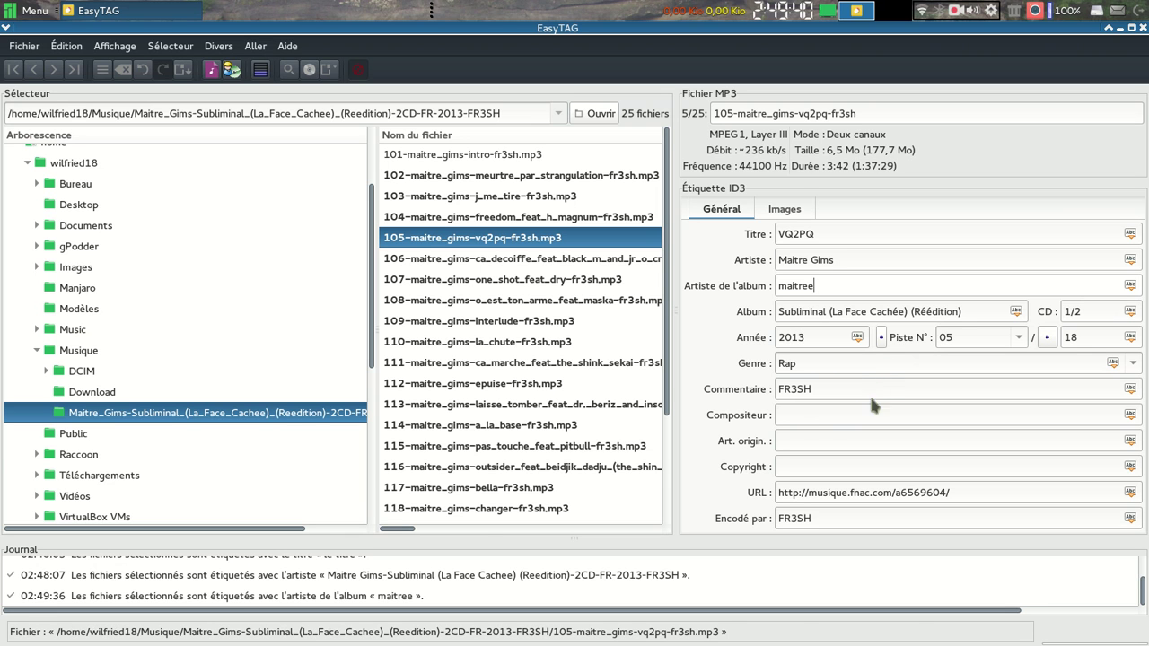
Tag the selected VQ2PQ track with the copyright "pas".
{"action": "left_click", "coordinate": [803, 465]}
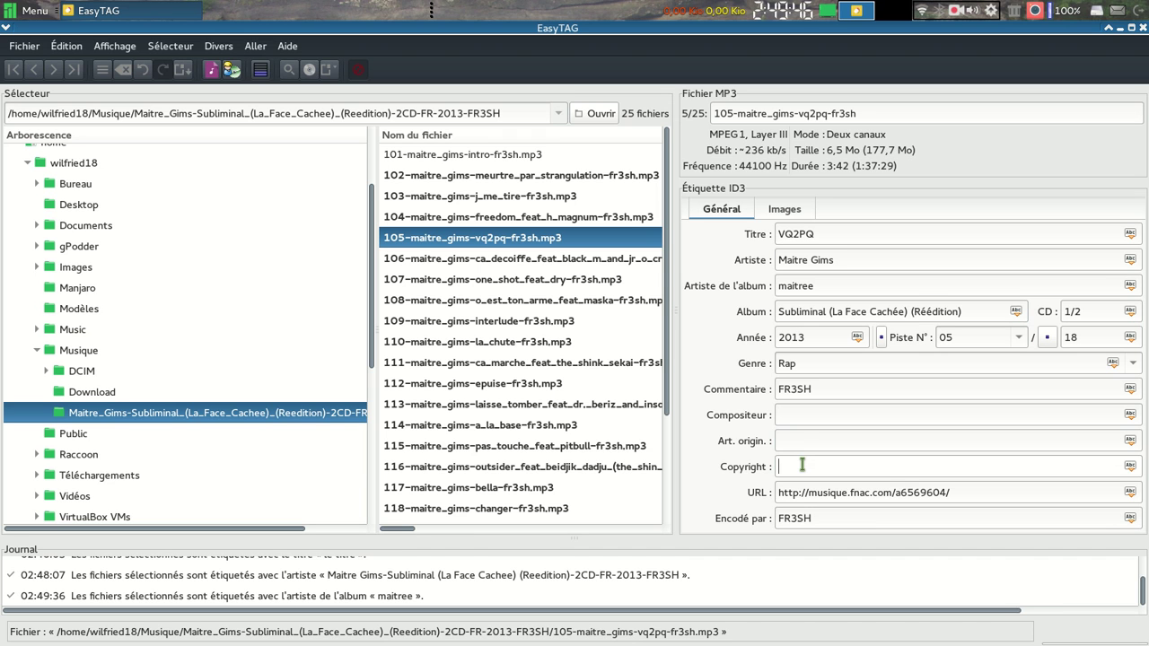
{"action": "type", "text": "pas"}
{"action": "left_click", "coordinate": [1130, 467]}
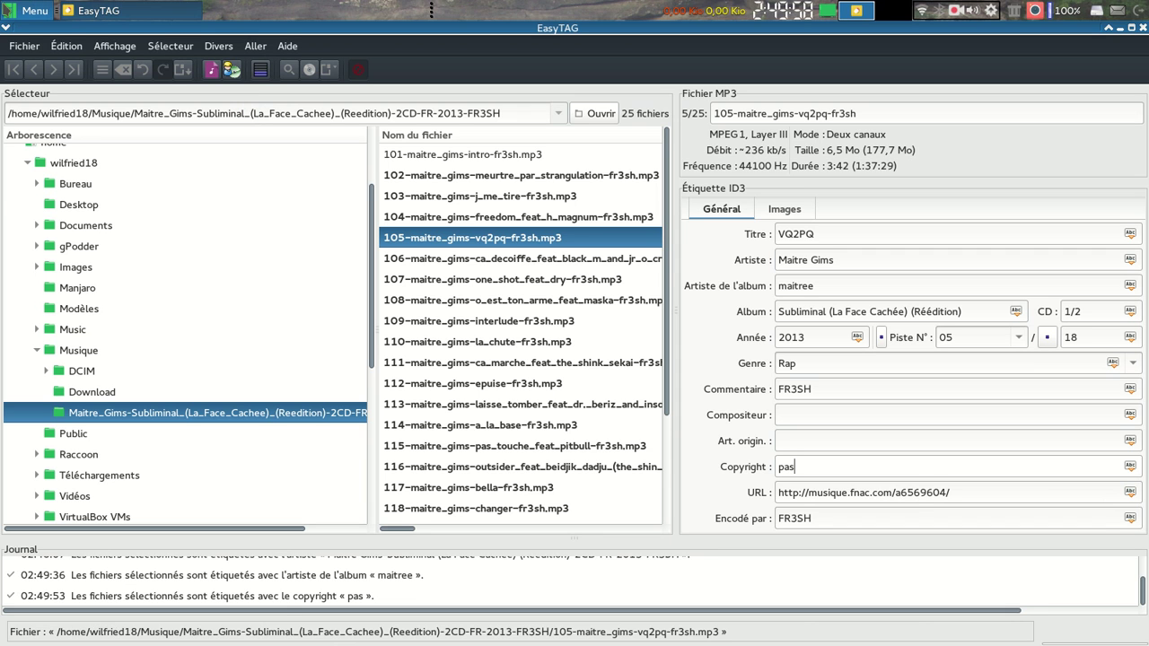
Open the file manager and go to the Maitre_Gims-Subliminal_(La_Face_Cachee)_(Reedition)-2CD-FR-2013-FR3SH folder inside Musique.
{"action": "left_click", "coordinate": [31, 10]}
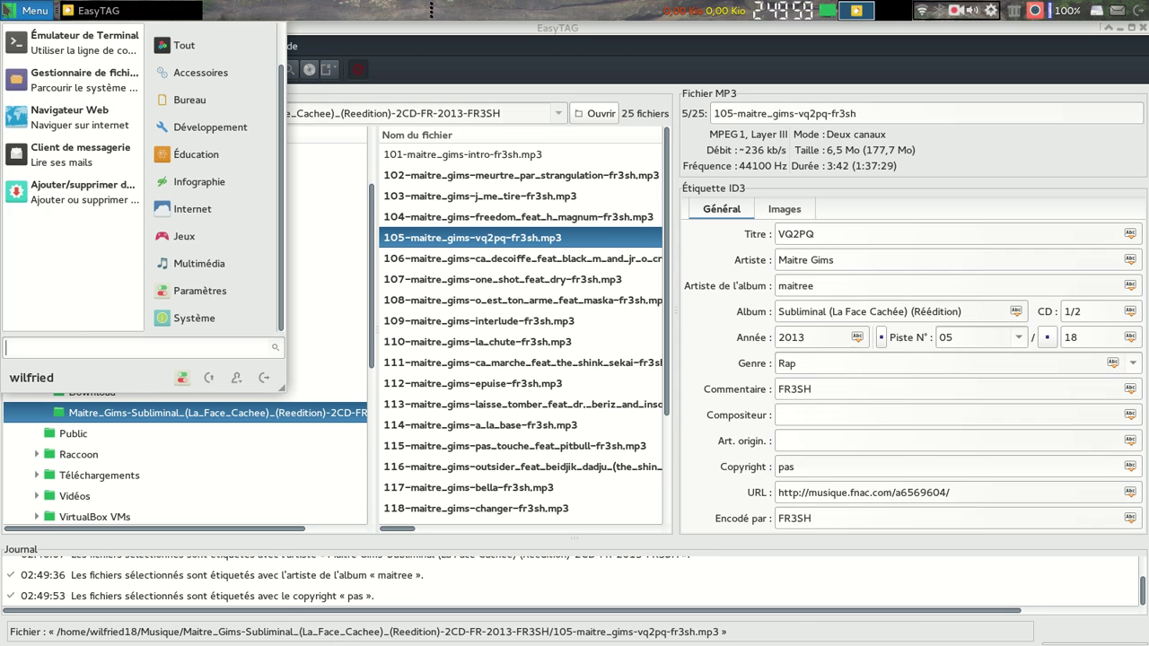
{"action": "left_click", "coordinate": [44, 70]}
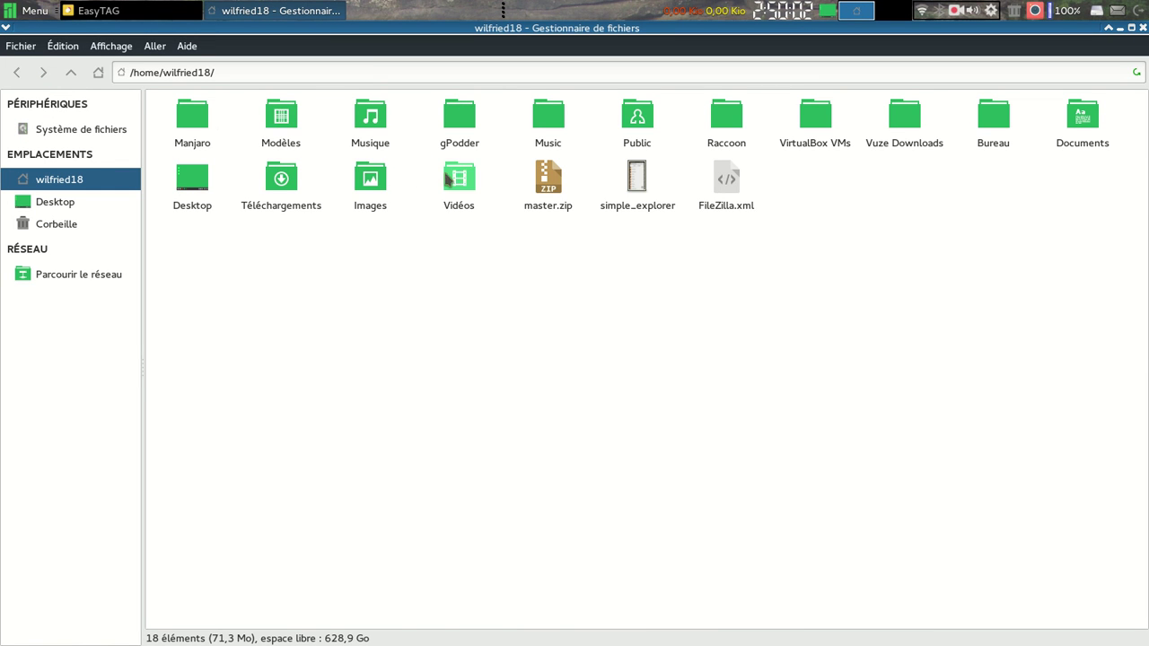
{"action": "left_click", "coordinate": [367, 131]}
{"action": "double_click", "coordinate": [367, 130]}
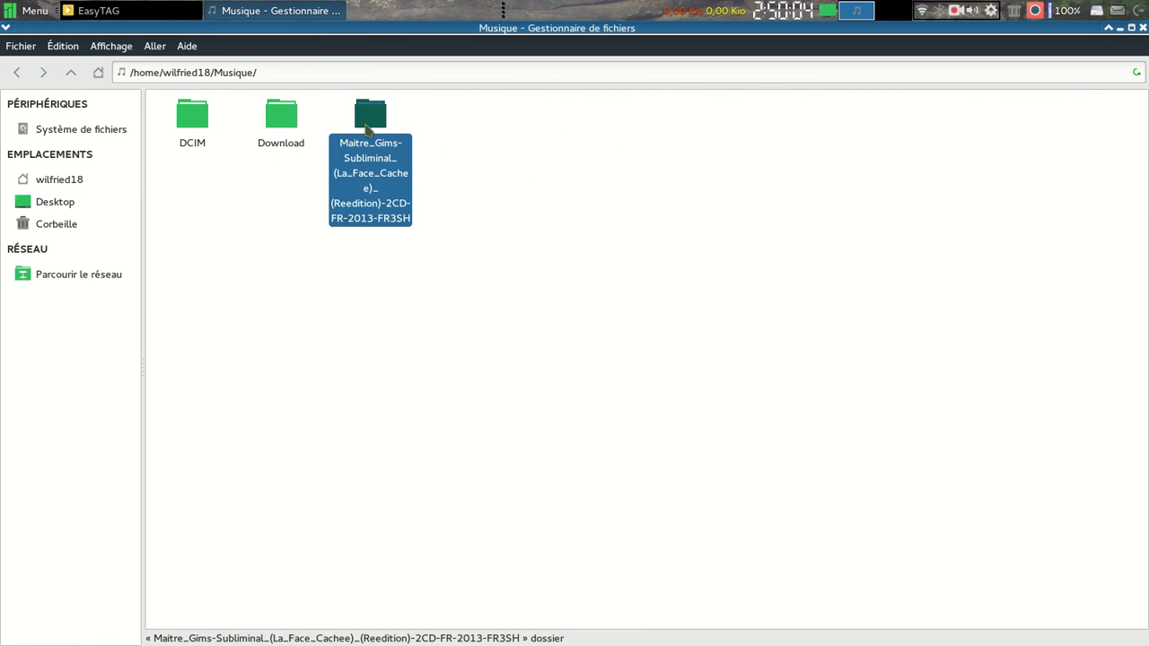
{"action": "double_click", "coordinate": [368, 124]}
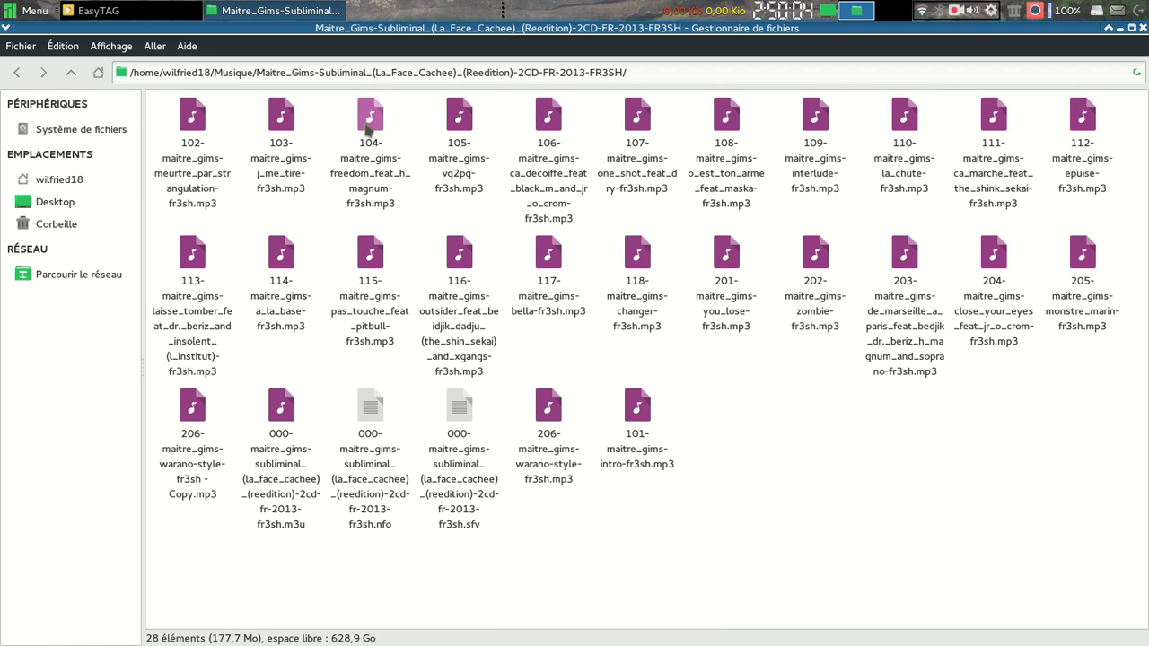
Examine the audio tags and permissions in the properties of 206-maitre_gims-warano-style-fr3sh.mp3, and close its properties.
{"action": "left_click", "coordinate": [545, 411]}
{"action": "right_click", "coordinate": [545, 412]}
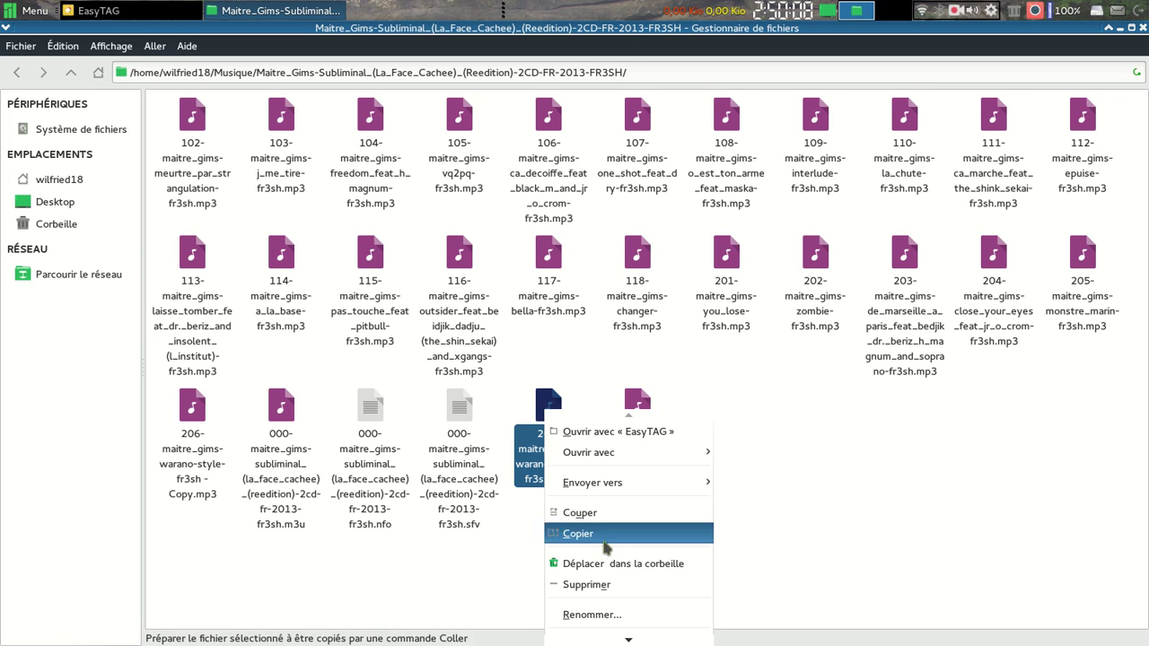
{"action": "scroll", "coordinate": [606, 617], "scroll_direction": "down", "scroll_amount": 2}
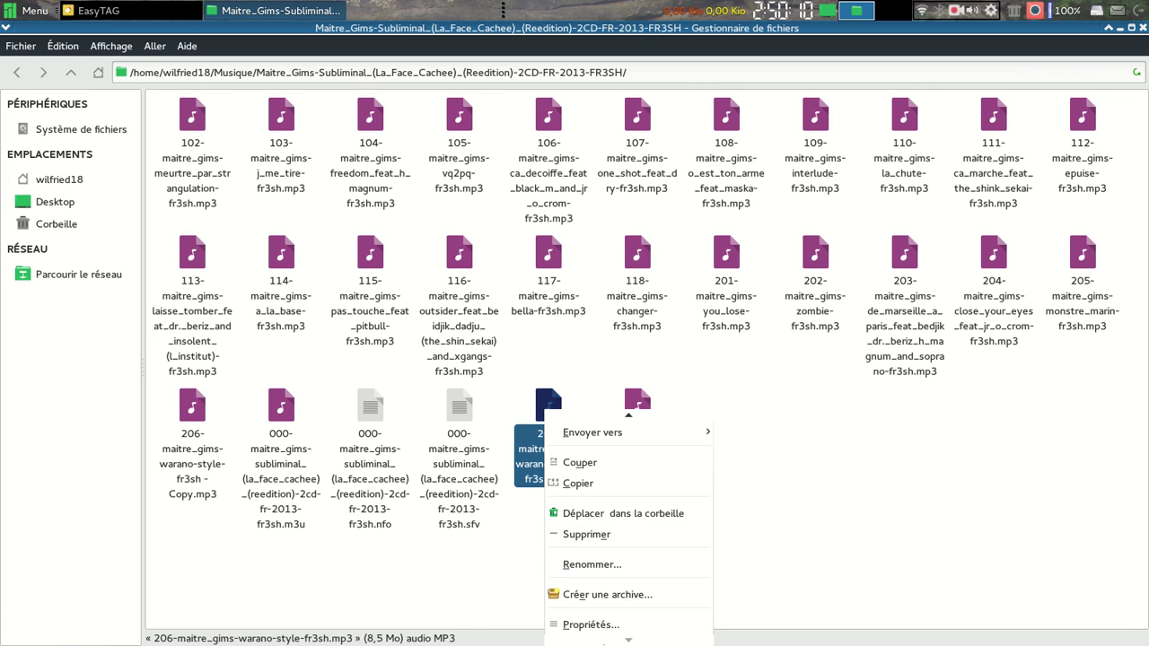
{"action": "left_click", "coordinate": [607, 623]}
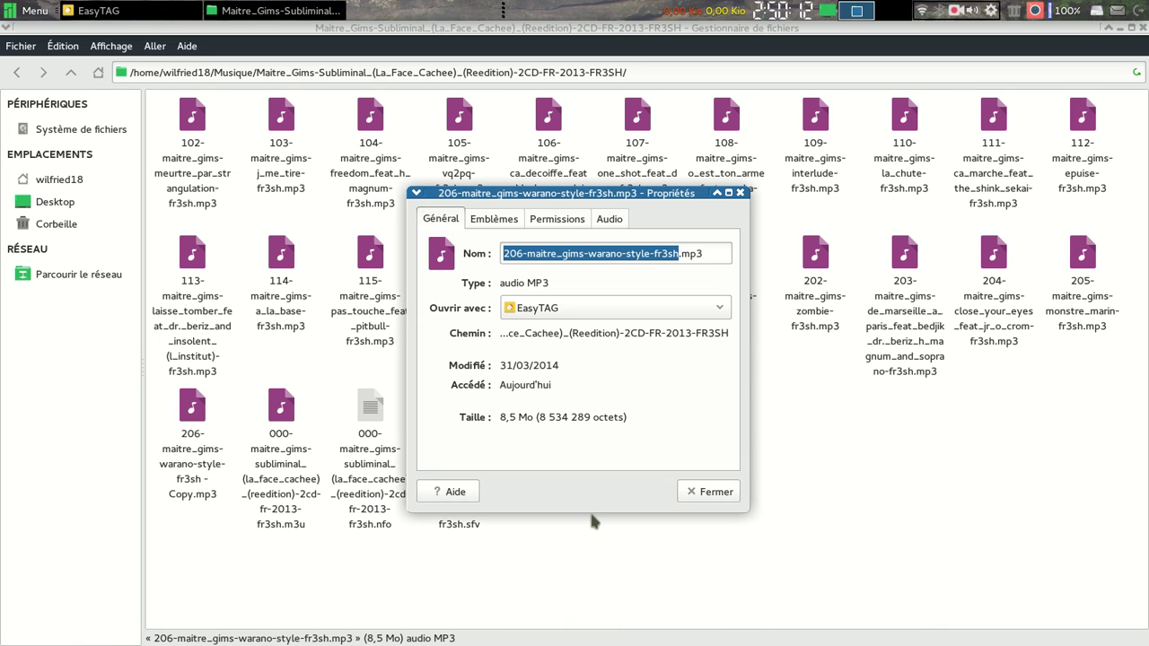
{"action": "left_click", "coordinate": [613, 221]}
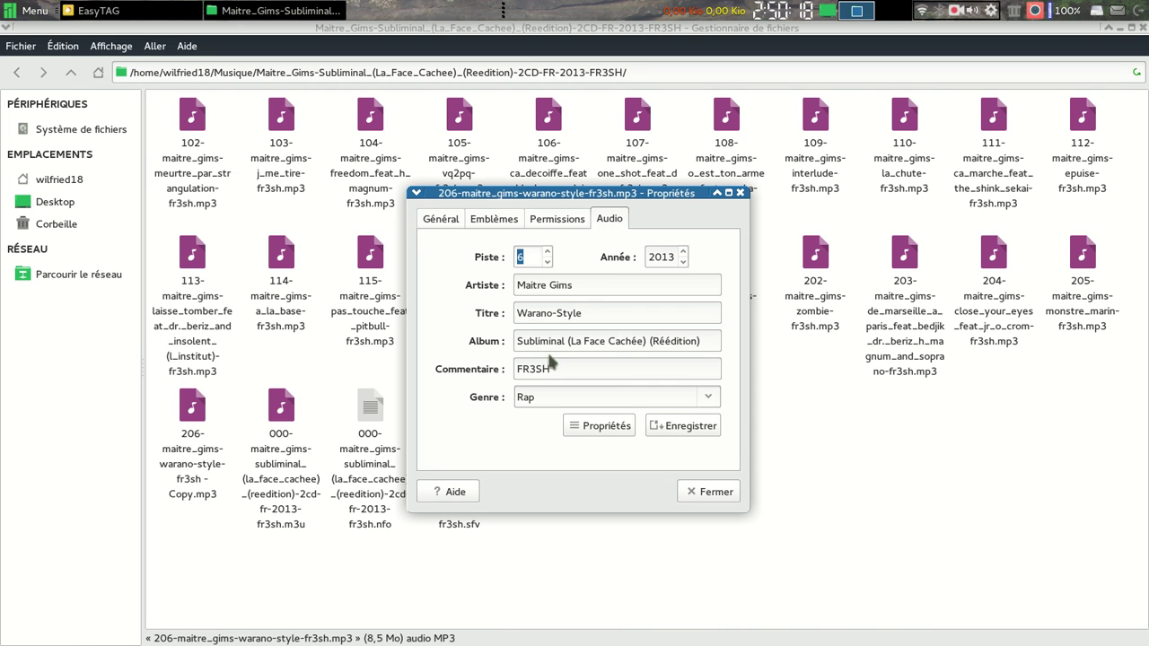
{"action": "left_click", "coordinate": [558, 220]}
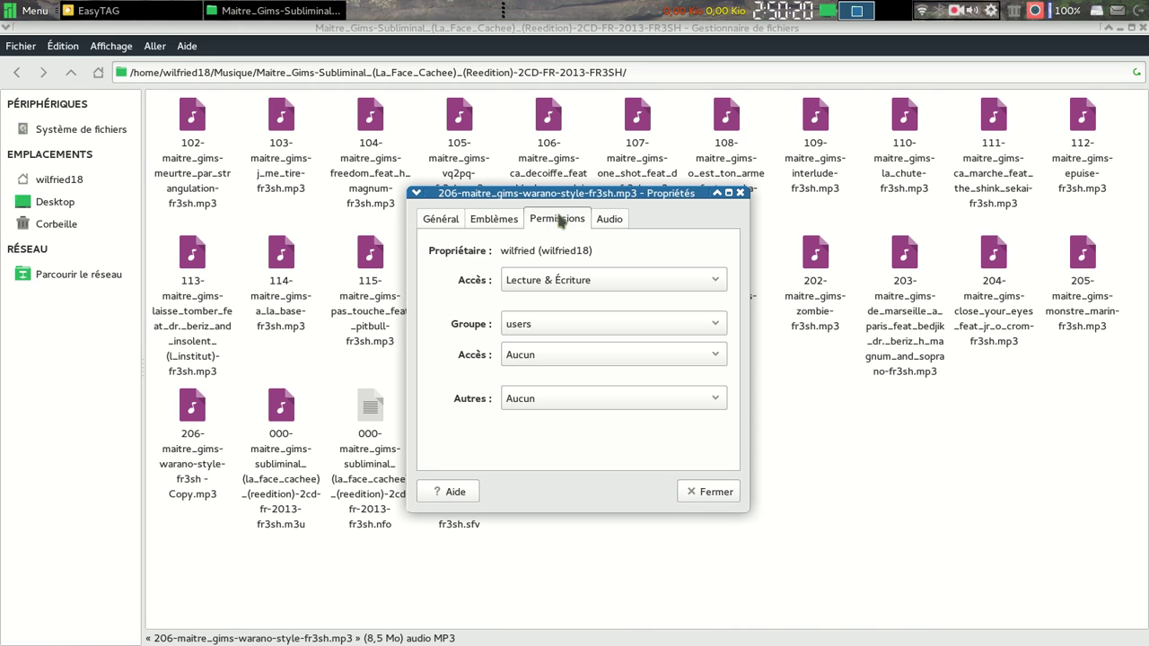
{"action": "left_click", "coordinate": [610, 219]}
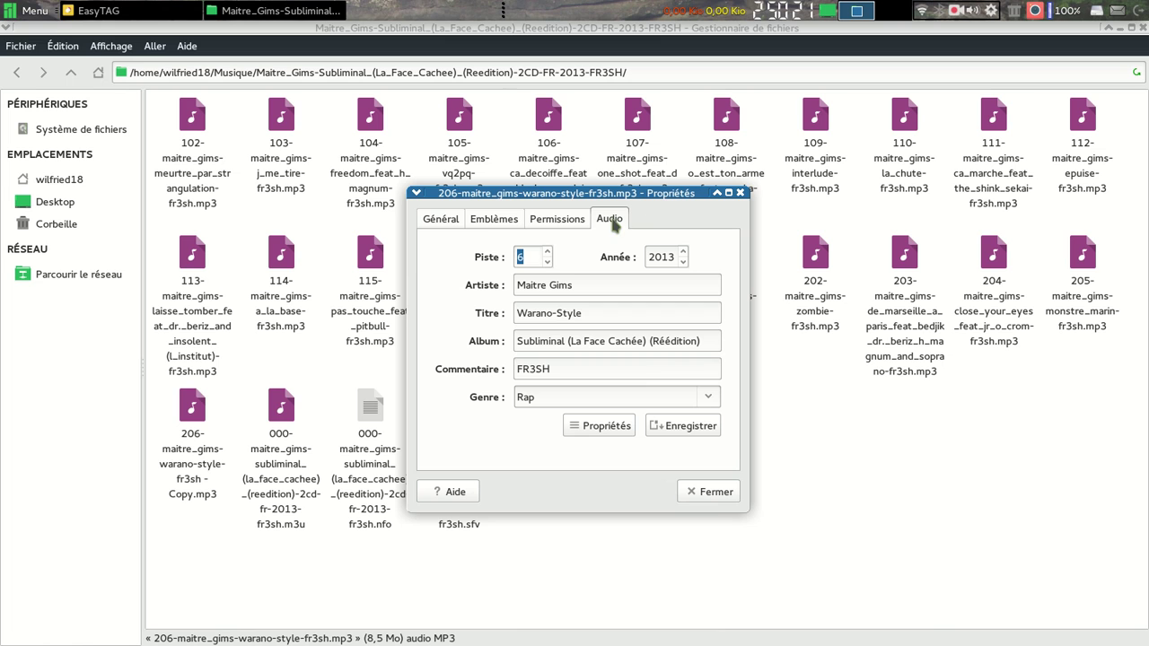
{"action": "left_click", "coordinate": [711, 495]}
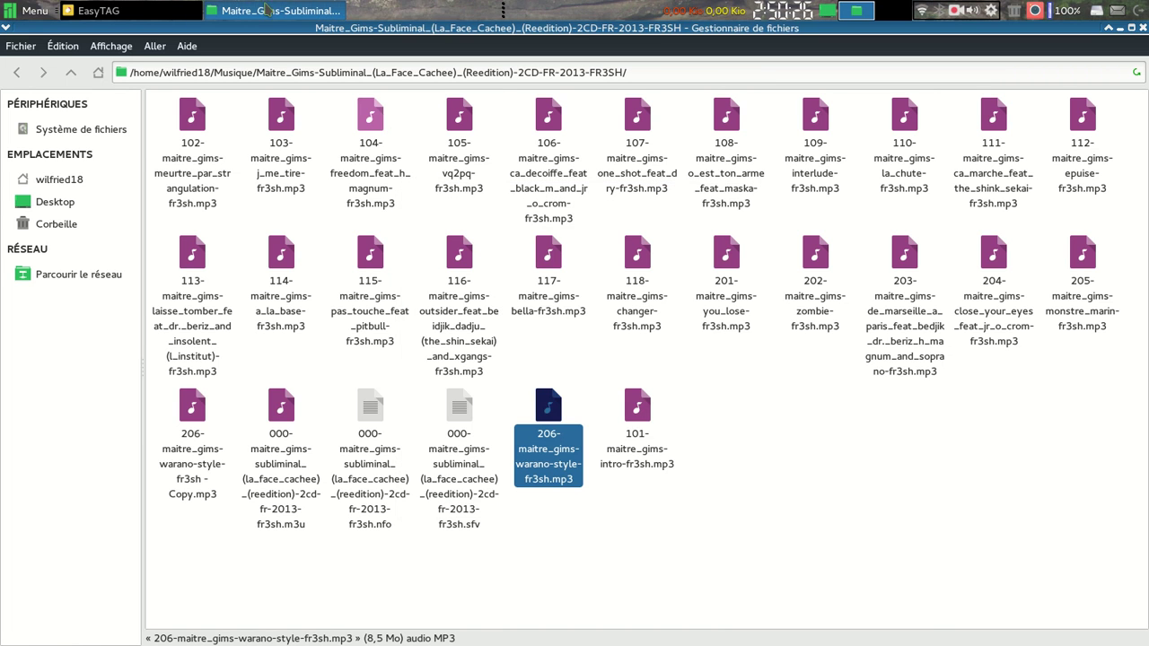
Switch back to EasyTAG and save the tag changes to 105-maitre_gims-vq2pq-fr3sh.mp3.
{"action": "left_click", "coordinate": [93, 13]}
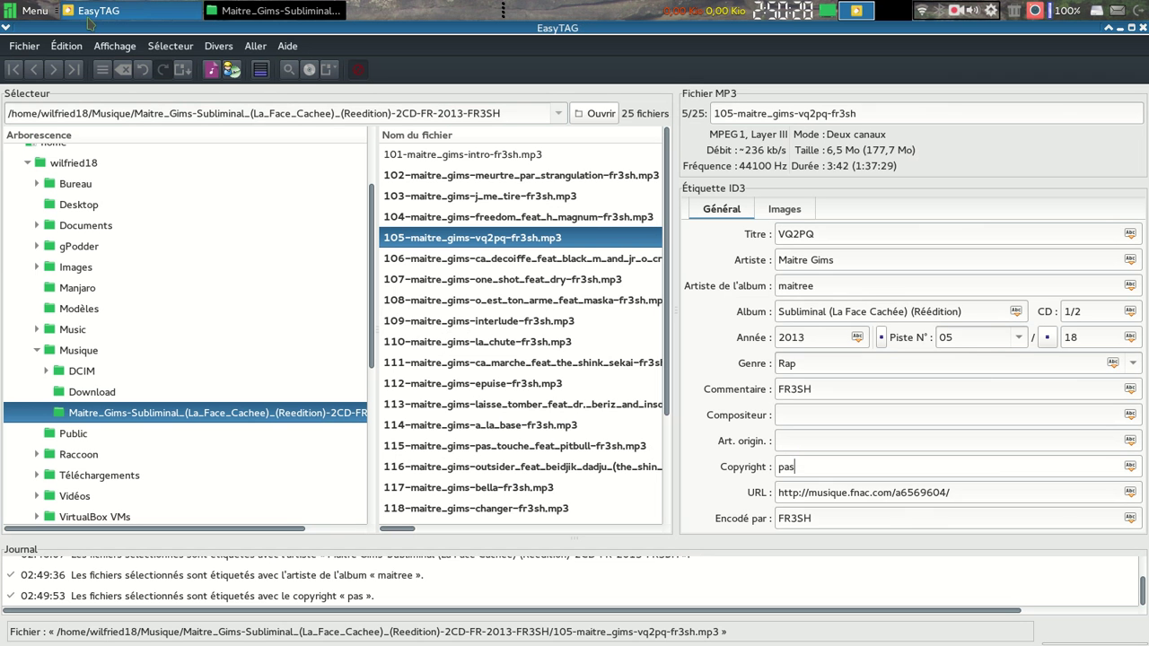
{"action": "left_click", "coordinate": [24, 45]}
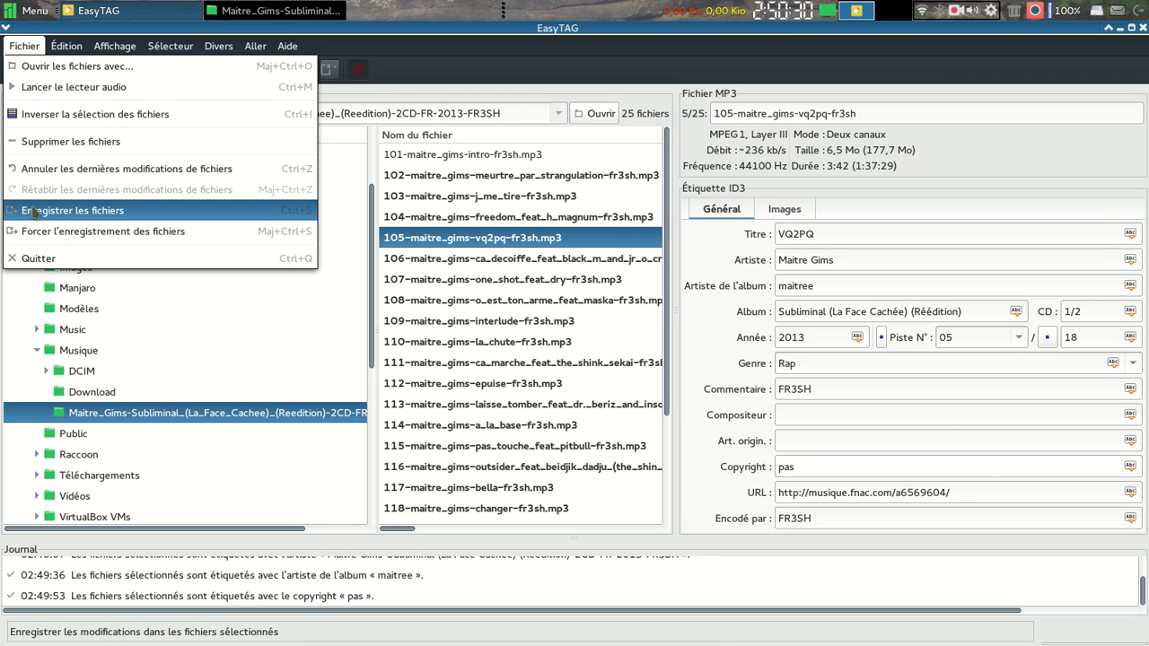
{"action": "left_click", "coordinate": [31, 211]}
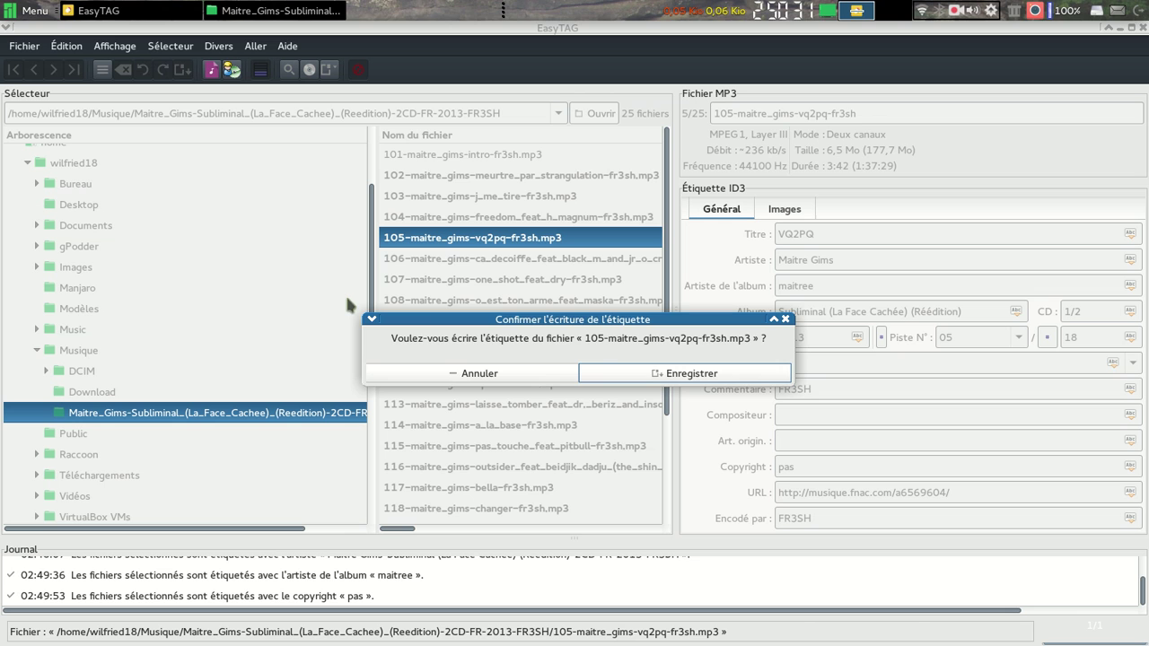
{"action": "left_click", "coordinate": [637, 370]}
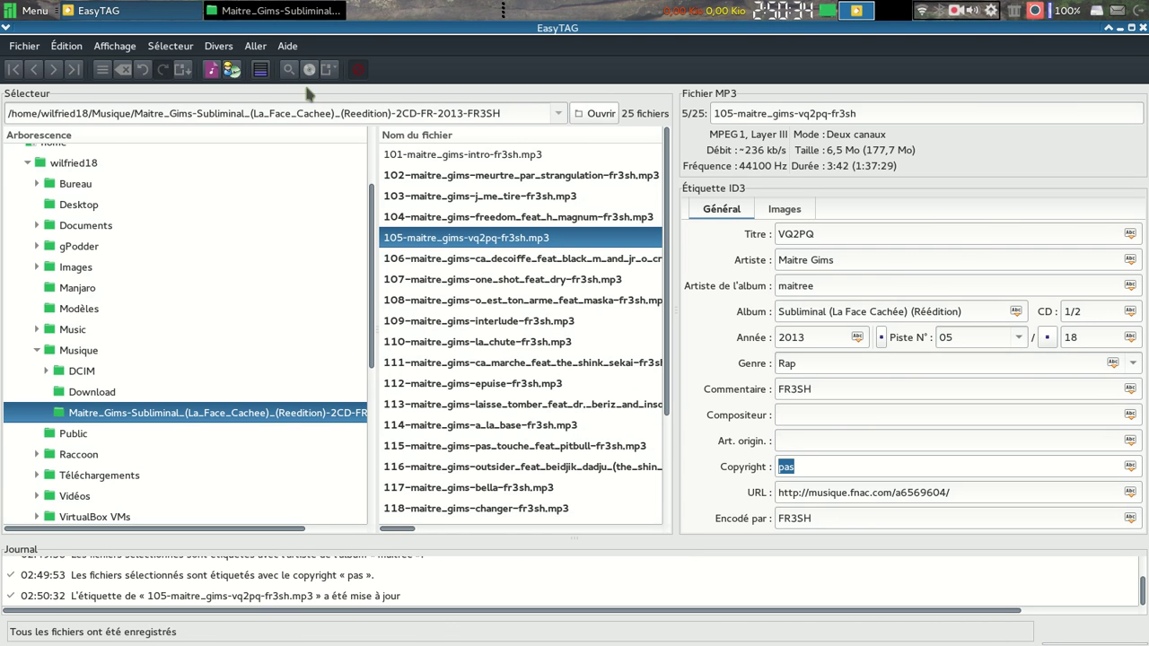
Switch to the file manager and view the audio tags in the properties of 105-maitre_gims-vq2pq-fr3sh.mp3.
{"action": "left_click", "coordinate": [273, 11]}
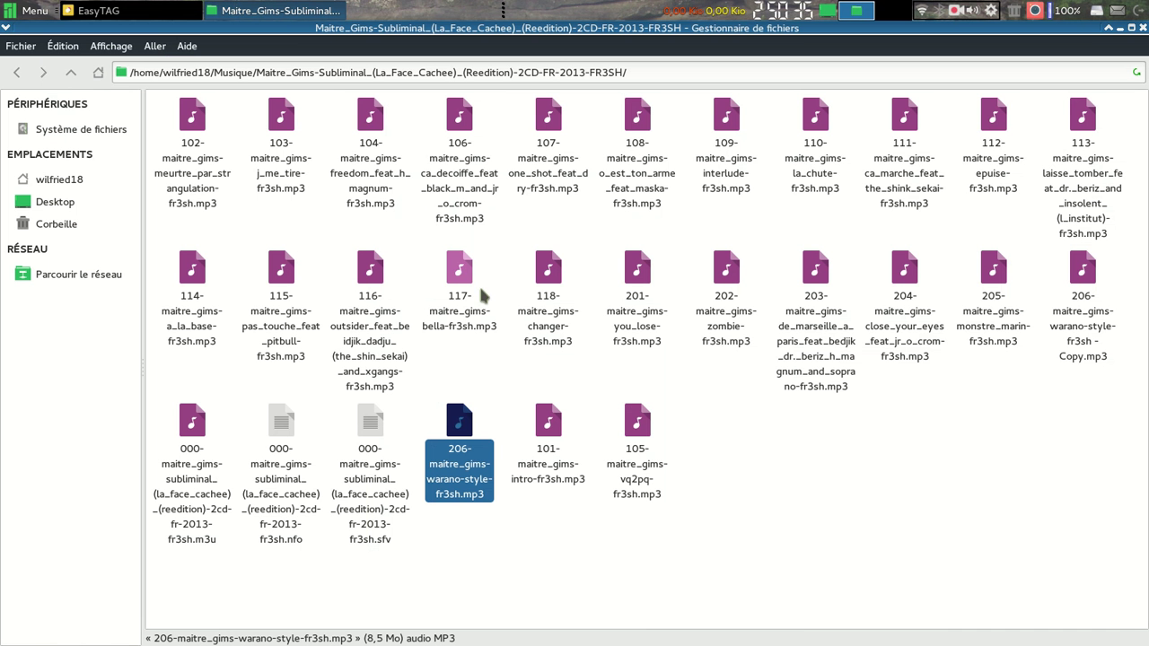
{"action": "right_click", "coordinate": [464, 466]}
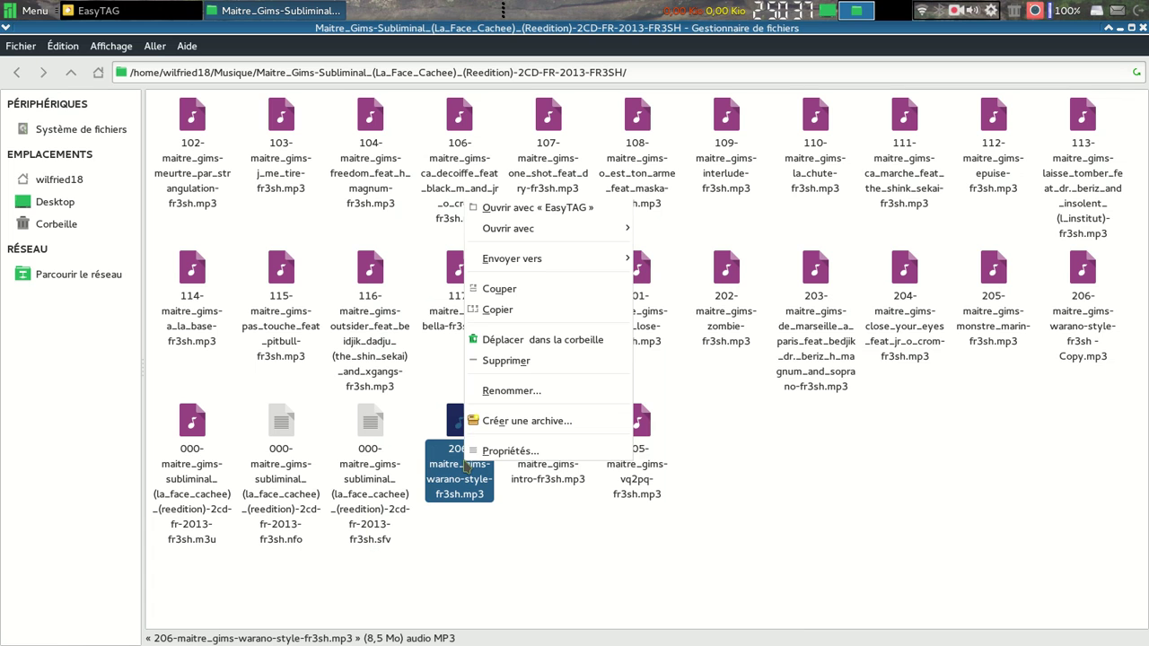
{"action": "left_click", "coordinate": [643, 493]}
{"action": "left_click", "coordinate": [644, 493]}
{"action": "right_click", "coordinate": [644, 492]}
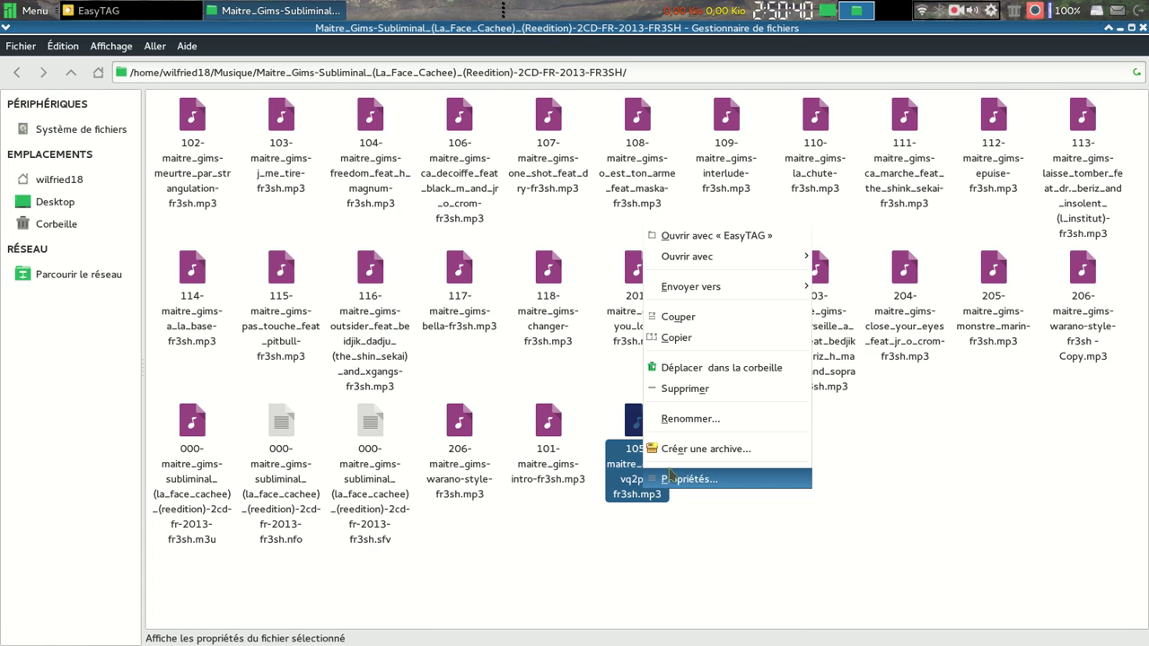
{"action": "left_click", "coordinate": [673, 479]}
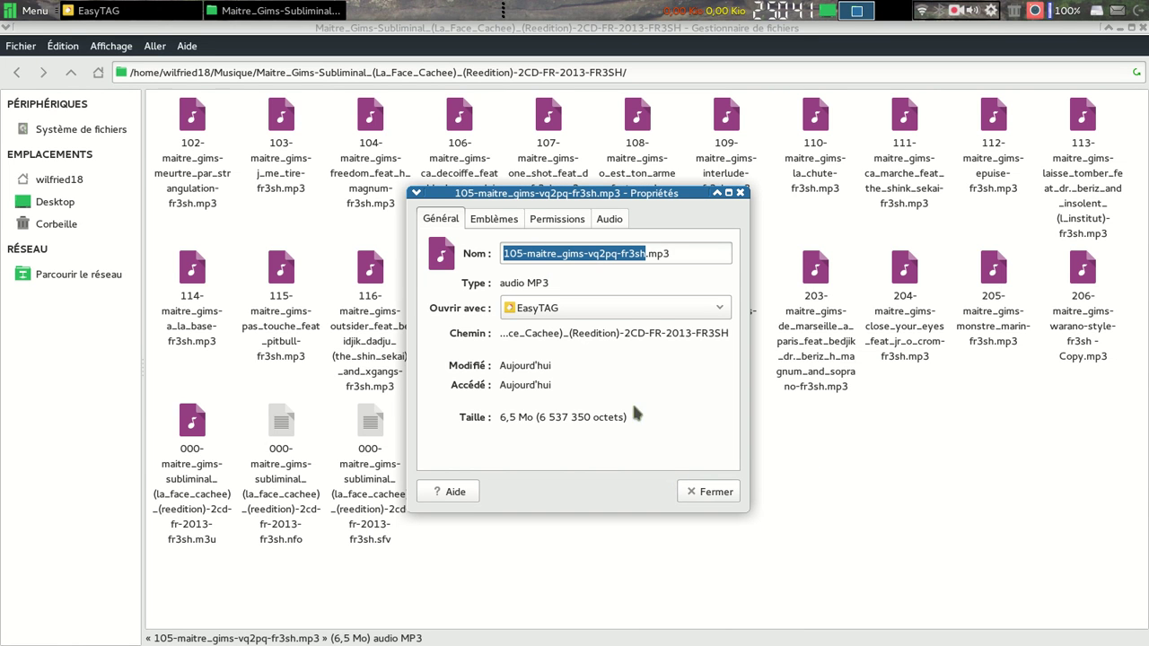
{"action": "left_click", "coordinate": [609, 218]}
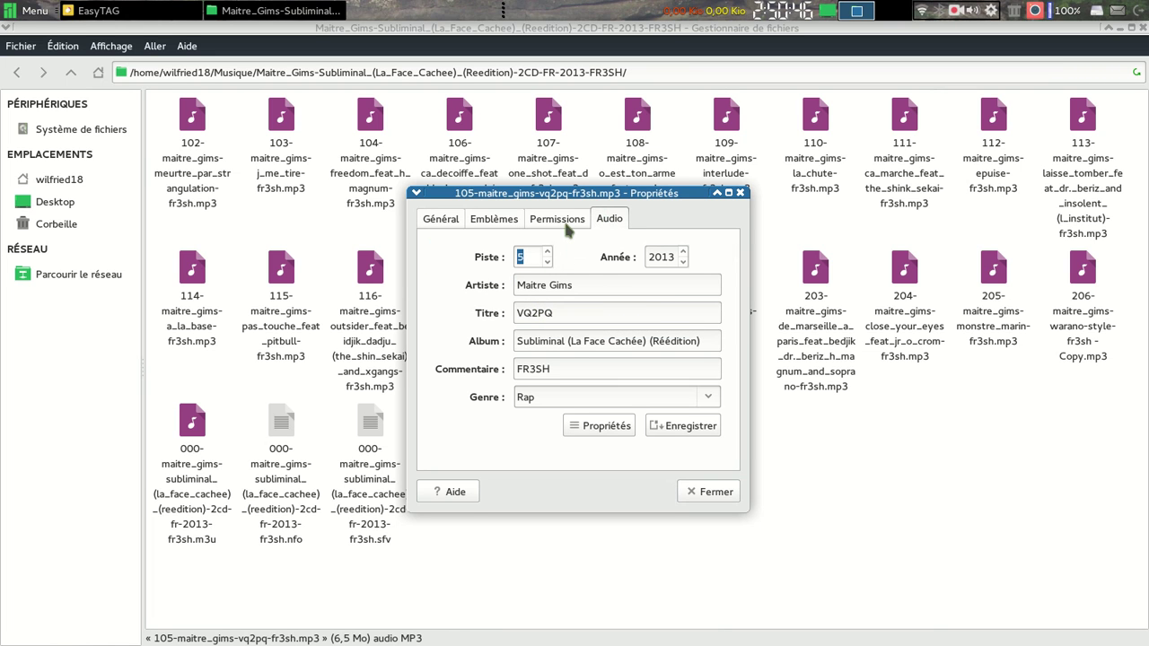
View the detailed audio information of the VQ2PQ track, then save its tags from the properties and close them.
{"action": "left_click", "coordinate": [628, 432]}
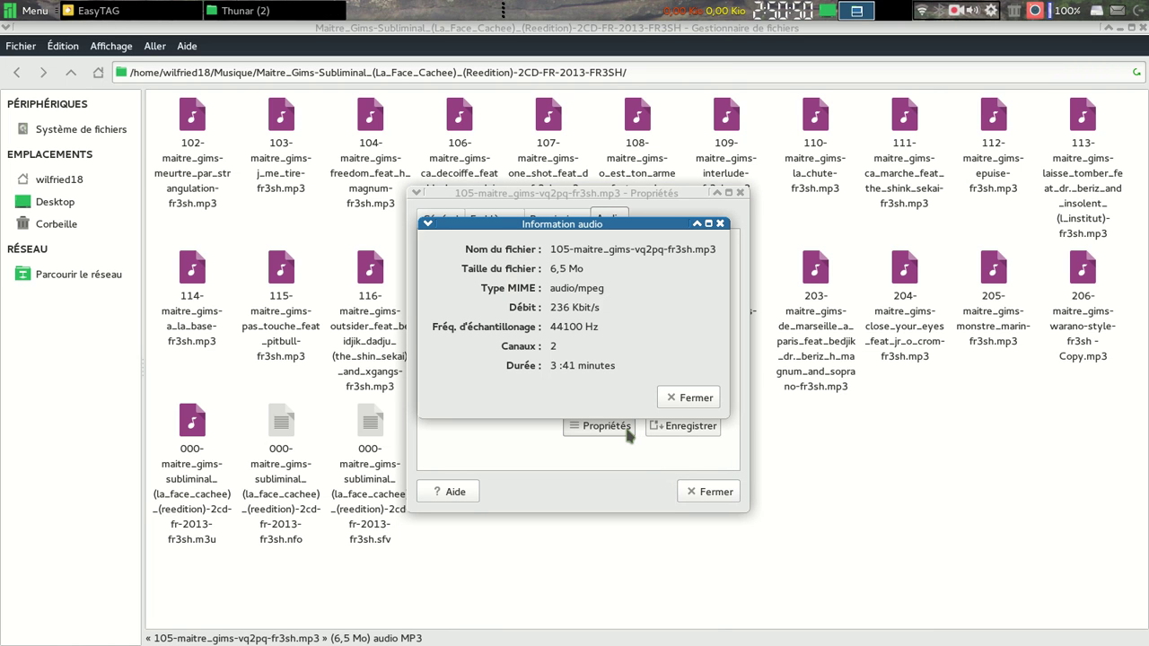
{"action": "left_click", "coordinate": [683, 406]}
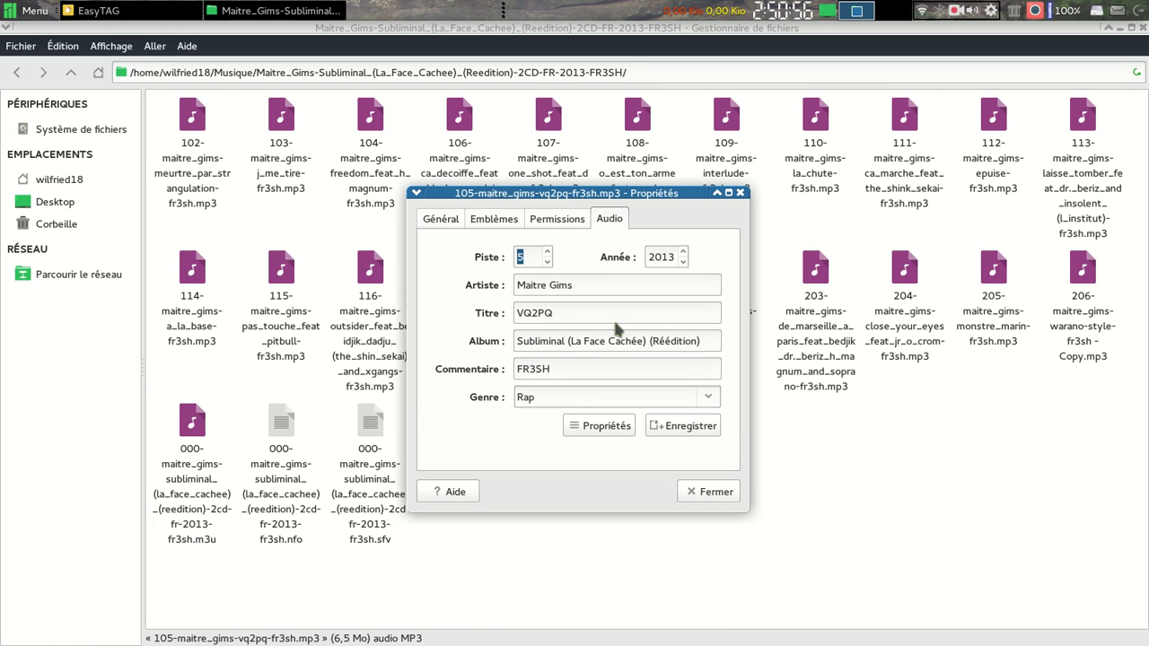
{"action": "left_click", "coordinate": [671, 429]}
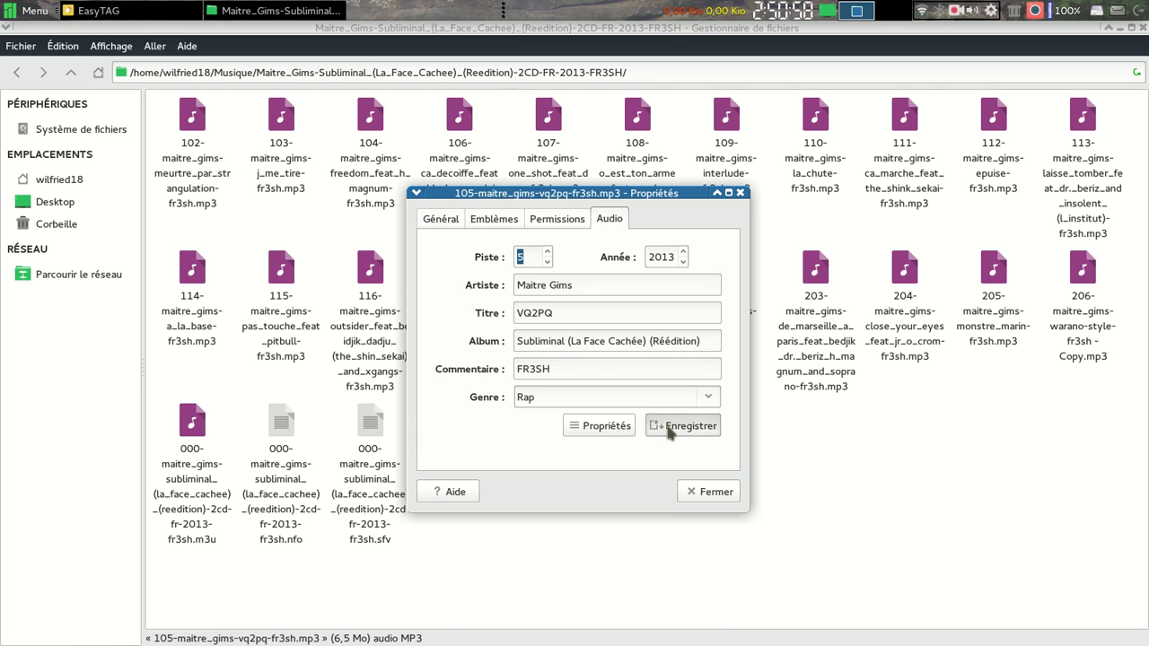
{"action": "left_click", "coordinate": [715, 494]}
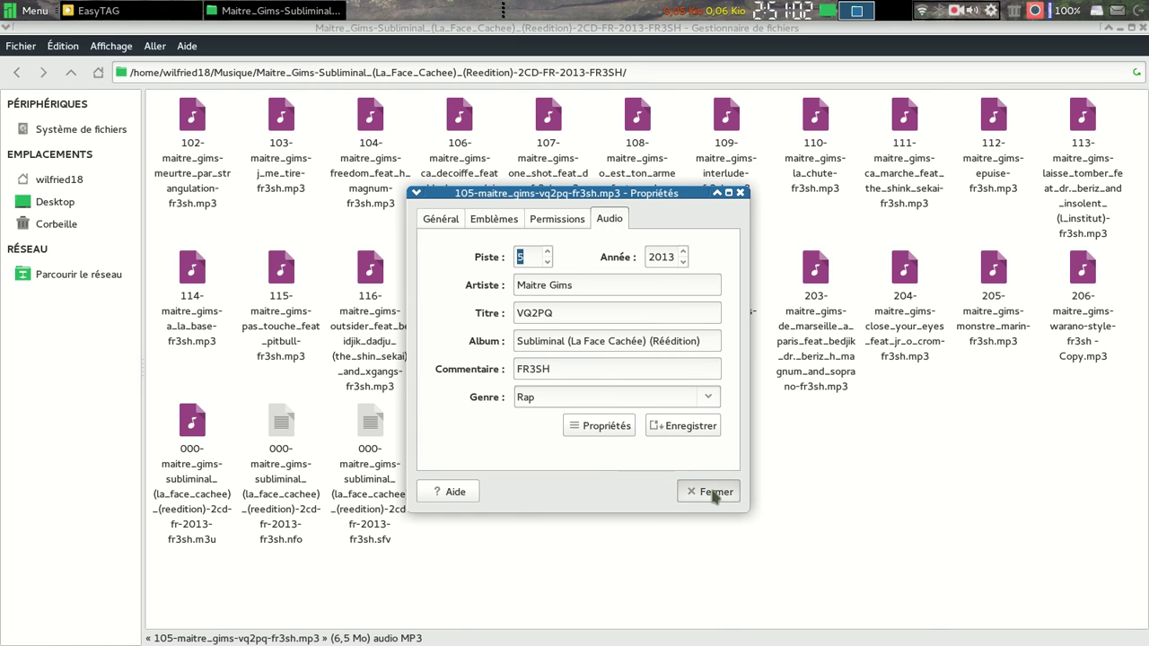
Review the general properties of 105-maitre_gims-vq2pq-fr3sh.mp3, including its type, dates and size, and close them.
{"action": "right_click", "coordinate": [641, 455]}
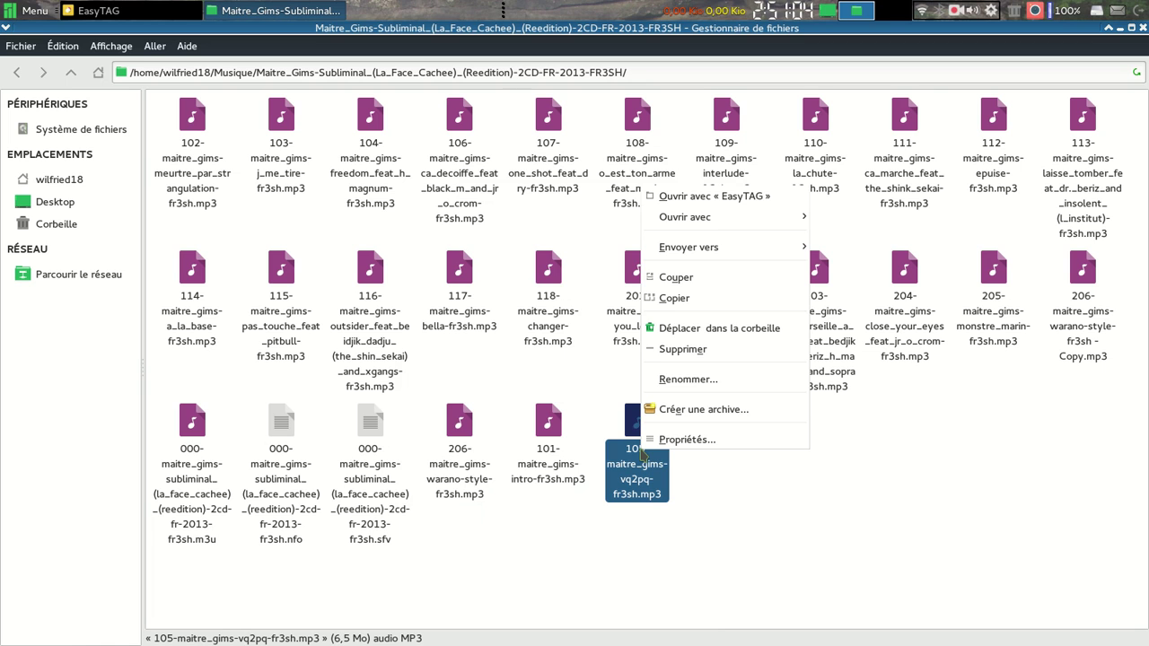
{"action": "left_click", "coordinate": [653, 440]}
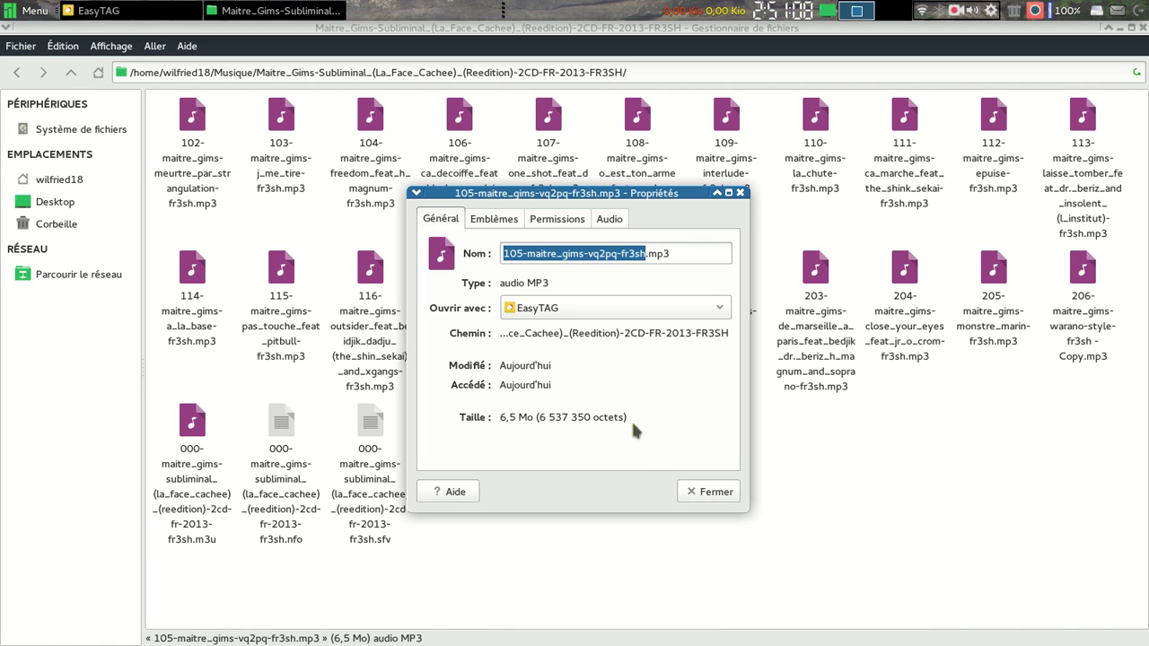
{"action": "left_click", "coordinate": [715, 495]}
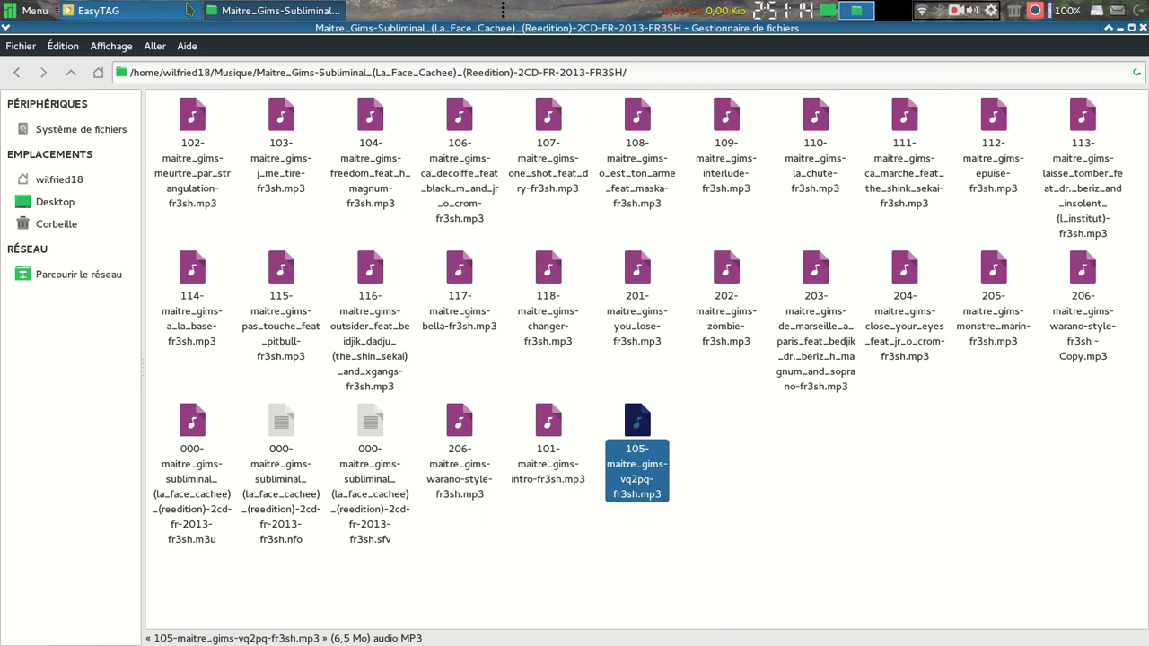
Switch back to EasyTAG, jump to the last file of the album and return to the first one.
{"action": "left_click", "coordinate": [106, 9]}
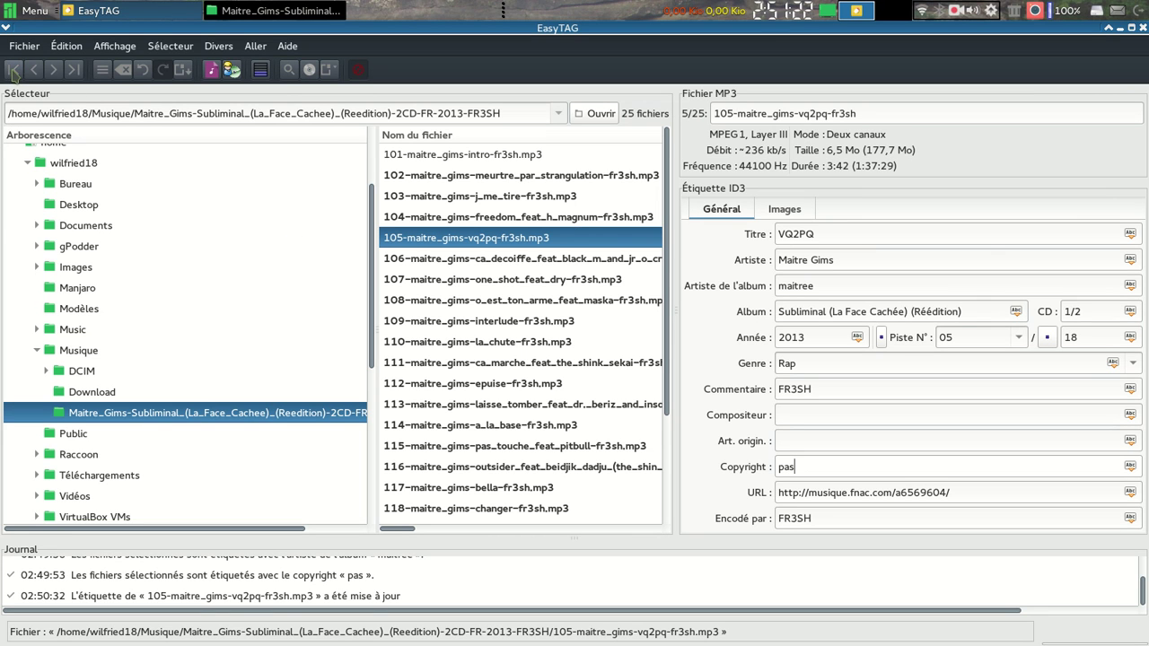
{"action": "left_click", "coordinate": [75, 72]}
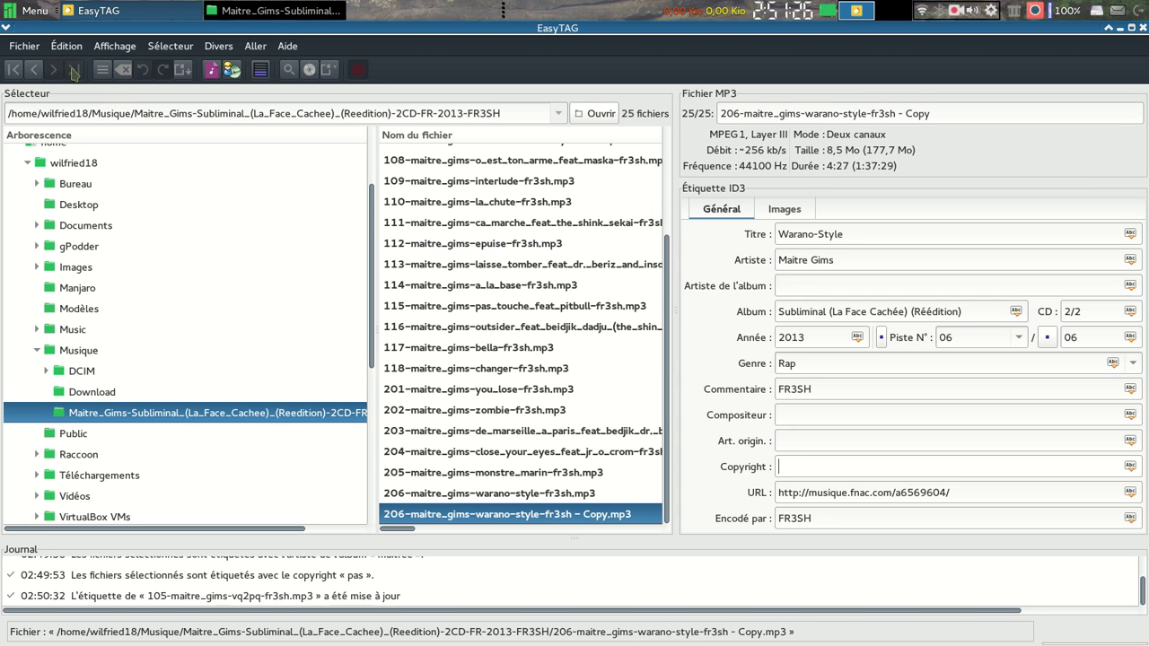
{"action": "left_click", "coordinate": [14, 70]}
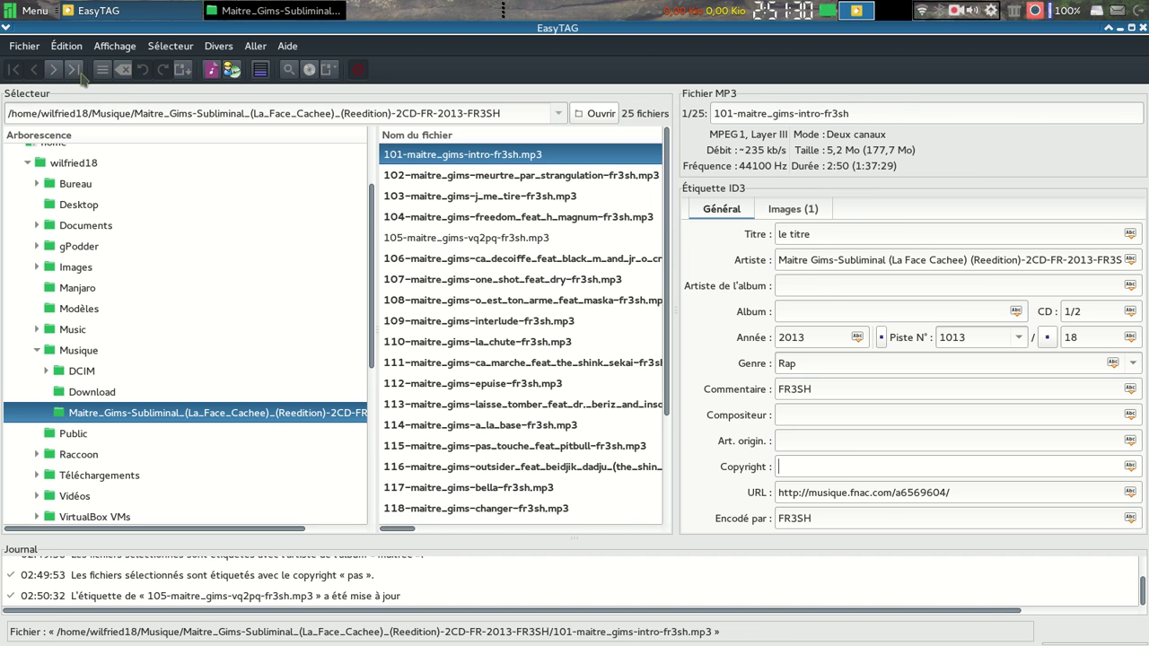
Scan the tag of 101-maitre_gims-intro-fr3sh.mp3 with the mask %a - %b/%n - %t and close the scanner.
{"action": "left_click", "coordinate": [101, 74]}
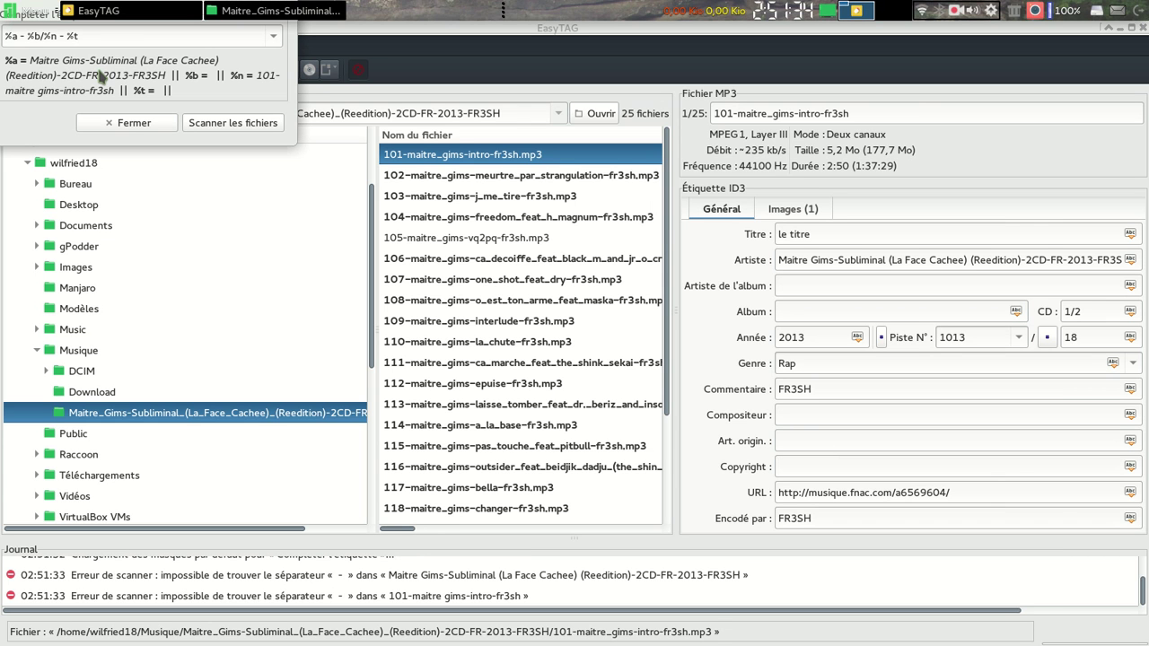
{"action": "left_click", "coordinate": [210, 127]}
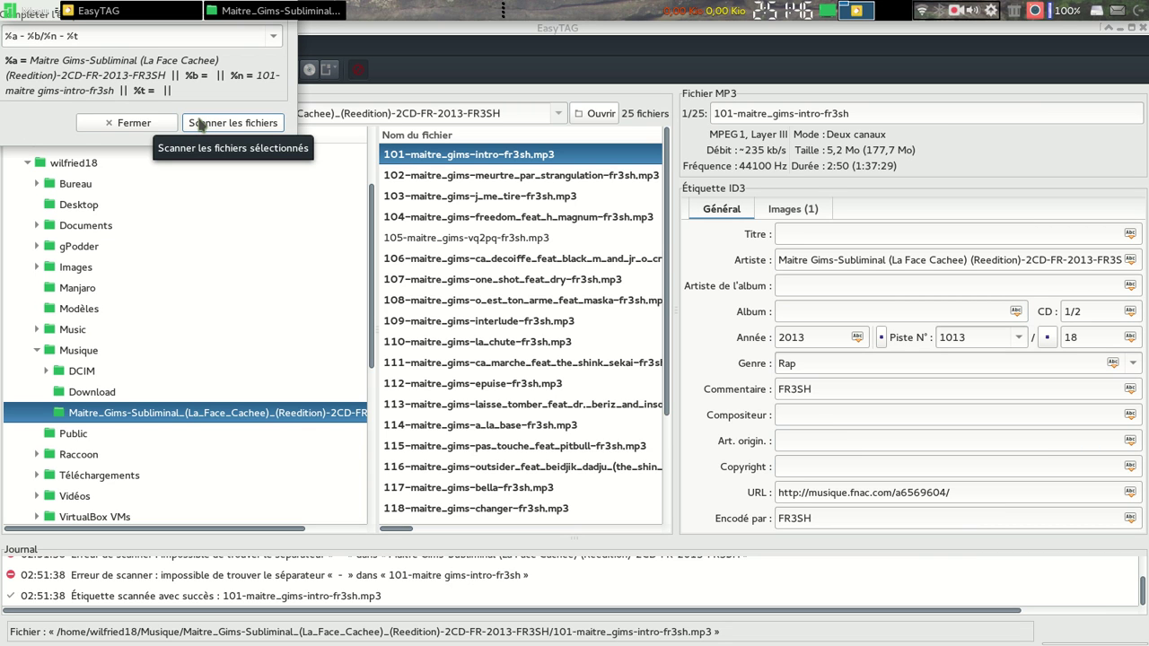
{"action": "left_click", "coordinate": [147, 131]}
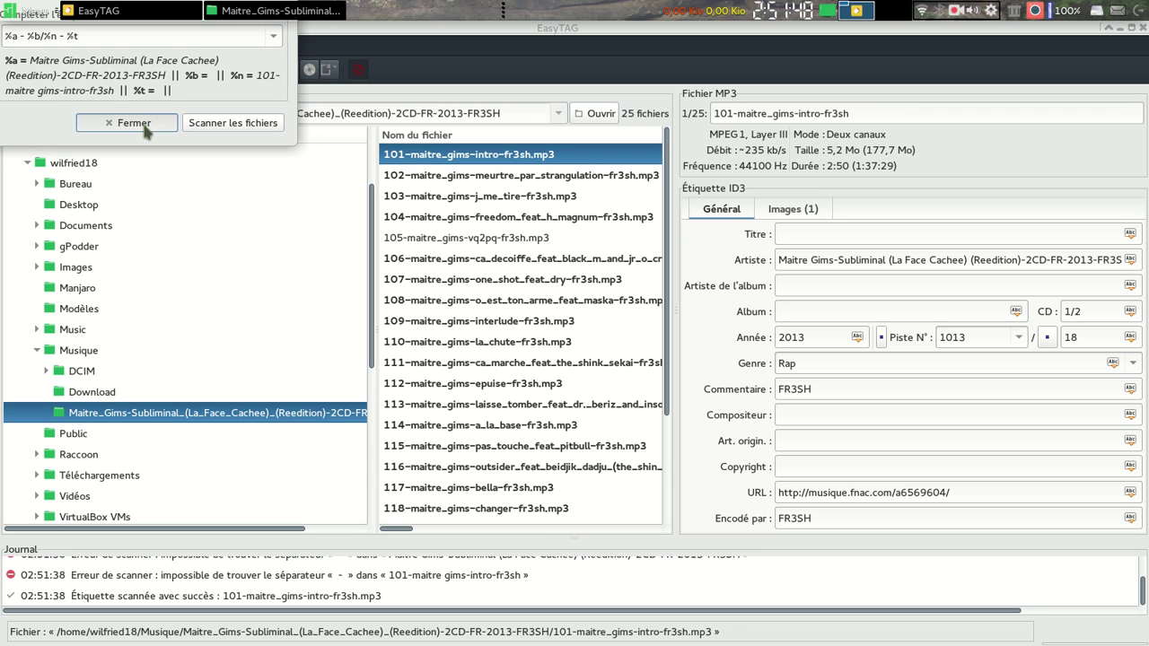
{"action": "left_click", "coordinate": [144, 126]}
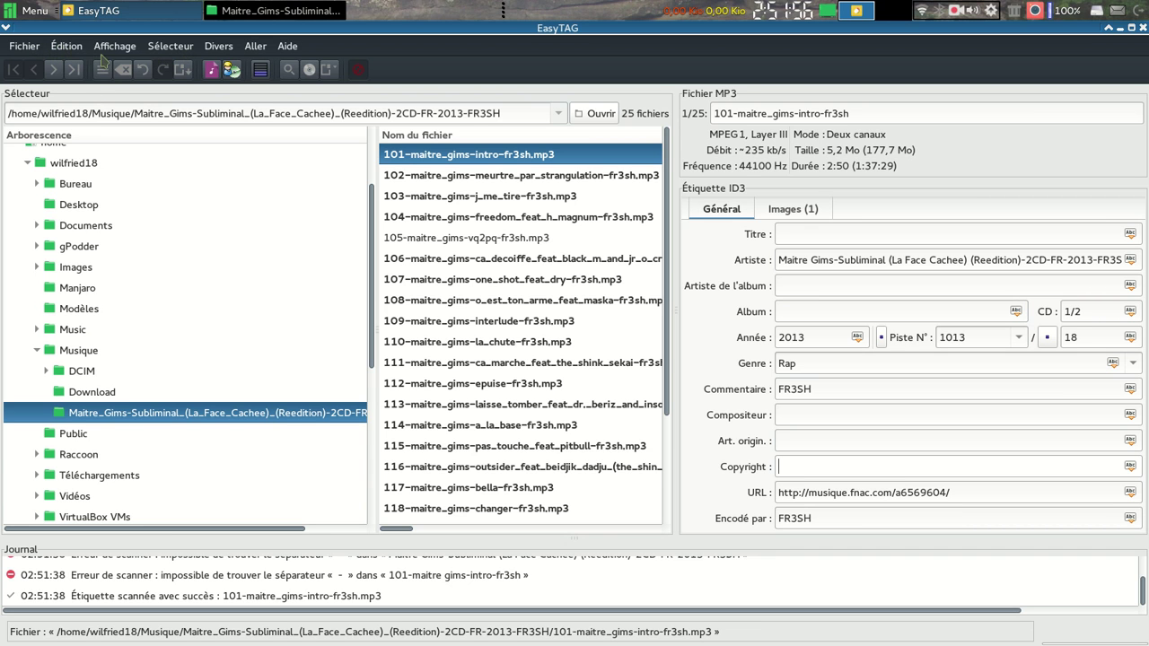
Launch the audio player for the selected 101-maitre_gims-intro-fr3sh.mp3.
{"action": "left_click", "coordinate": [30, 50]}
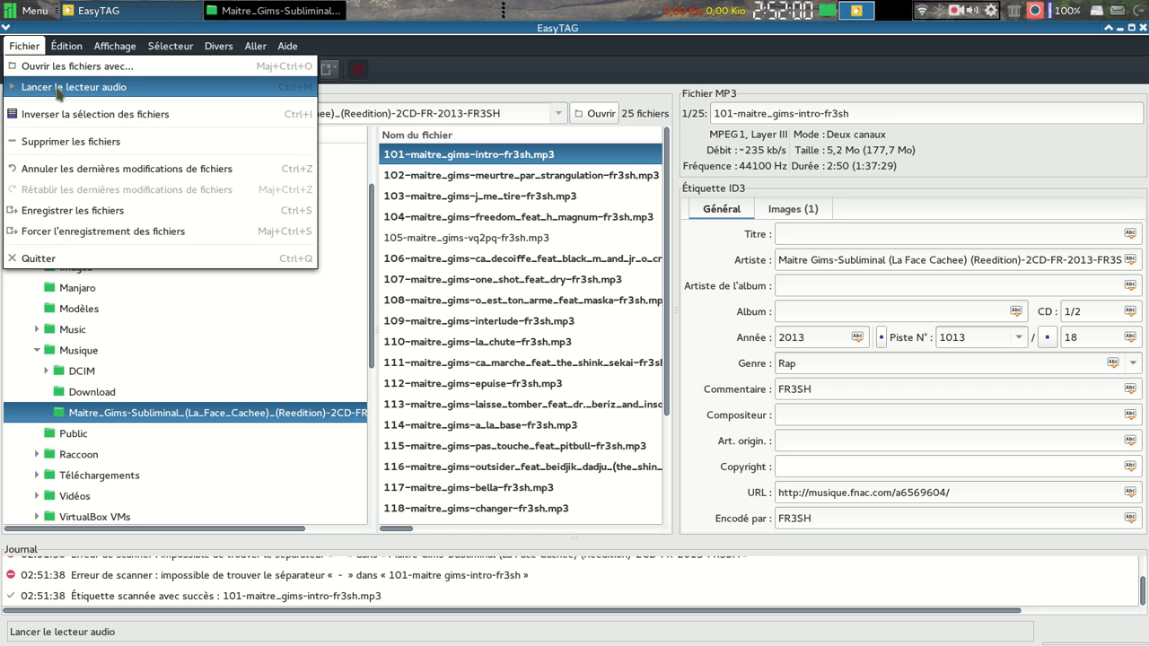
{"action": "left_click", "coordinate": [59, 87]}
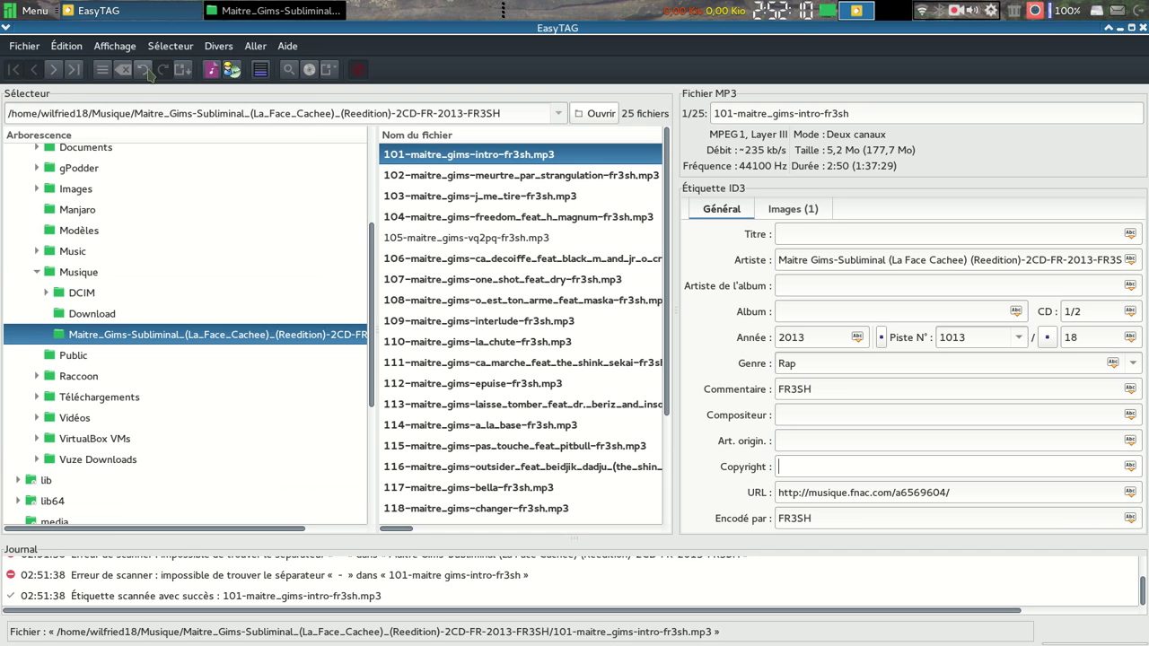
{"action": "left_click", "coordinate": [21, 53]}
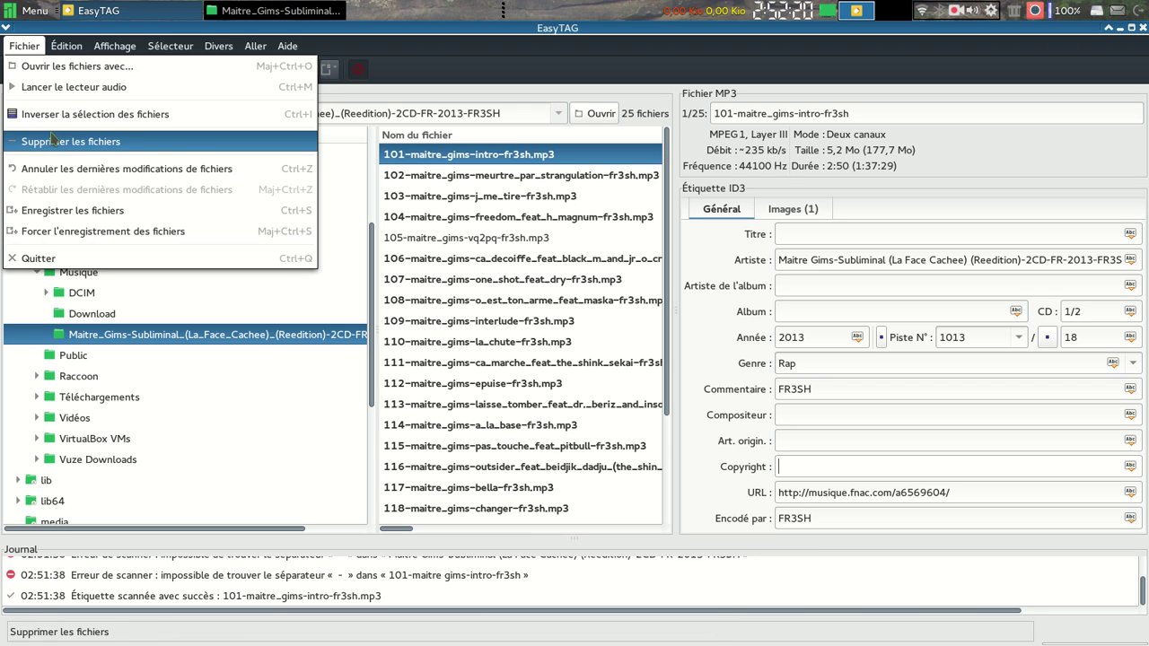
{"action": "mouse_move", "coordinate": [66, 46]}
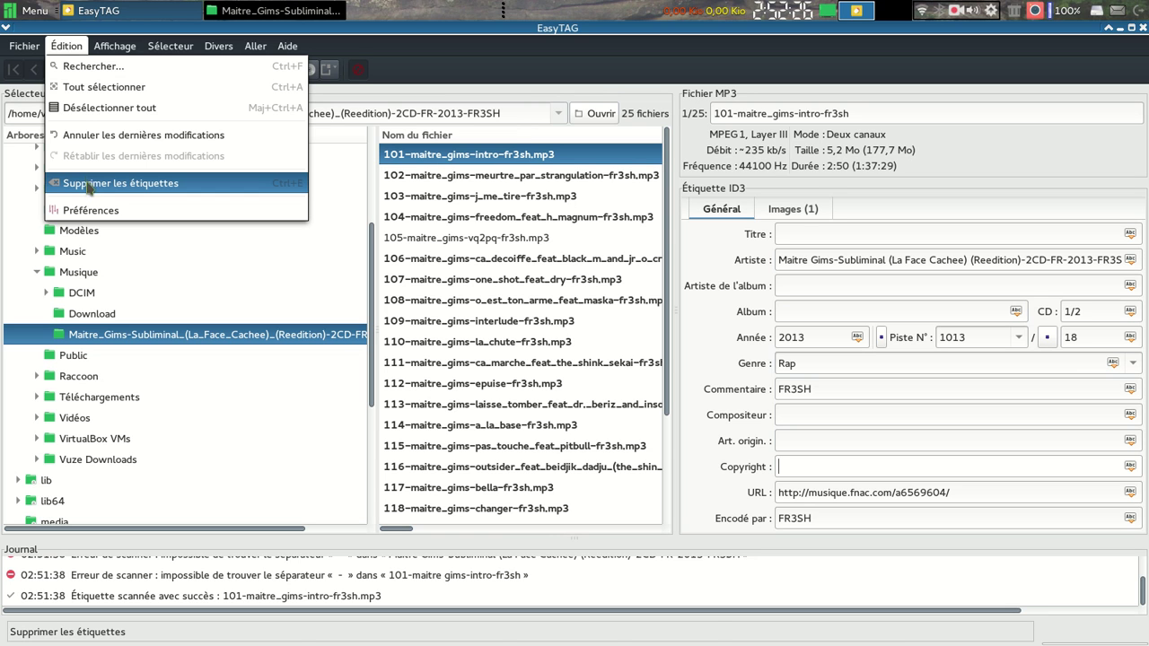
Show the scanner again, choose the mask %a - %b/%n - %t, rescan the selected intro track and close the scanner.
{"action": "left_click", "coordinate": [115, 50]}
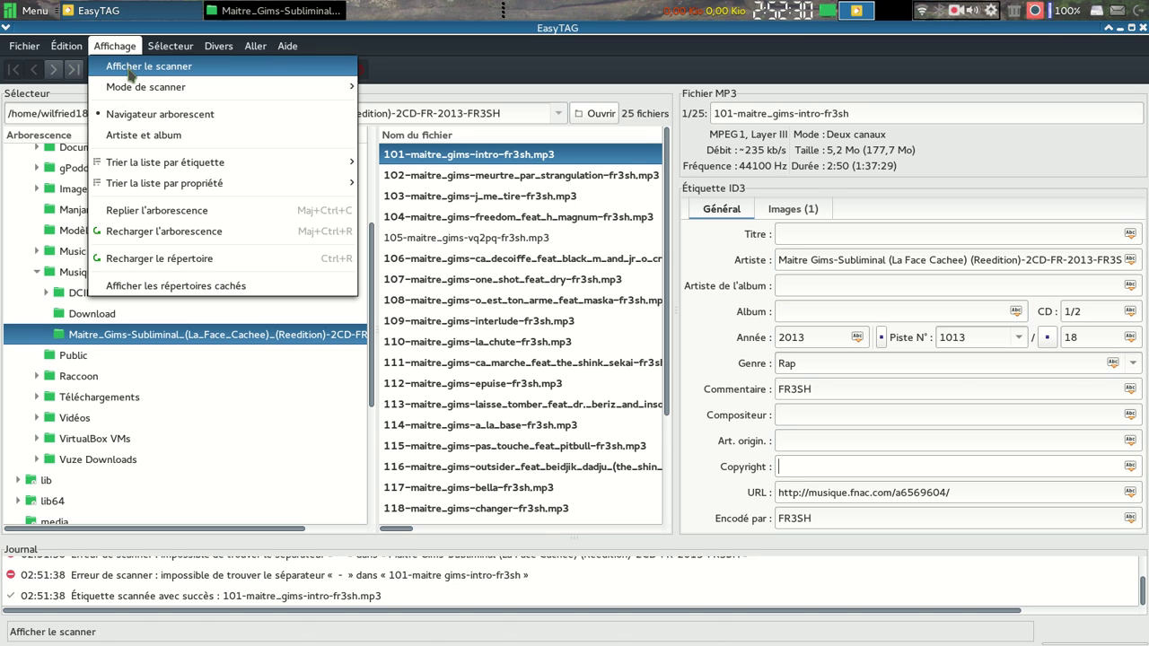
{"action": "left_click", "coordinate": [131, 72]}
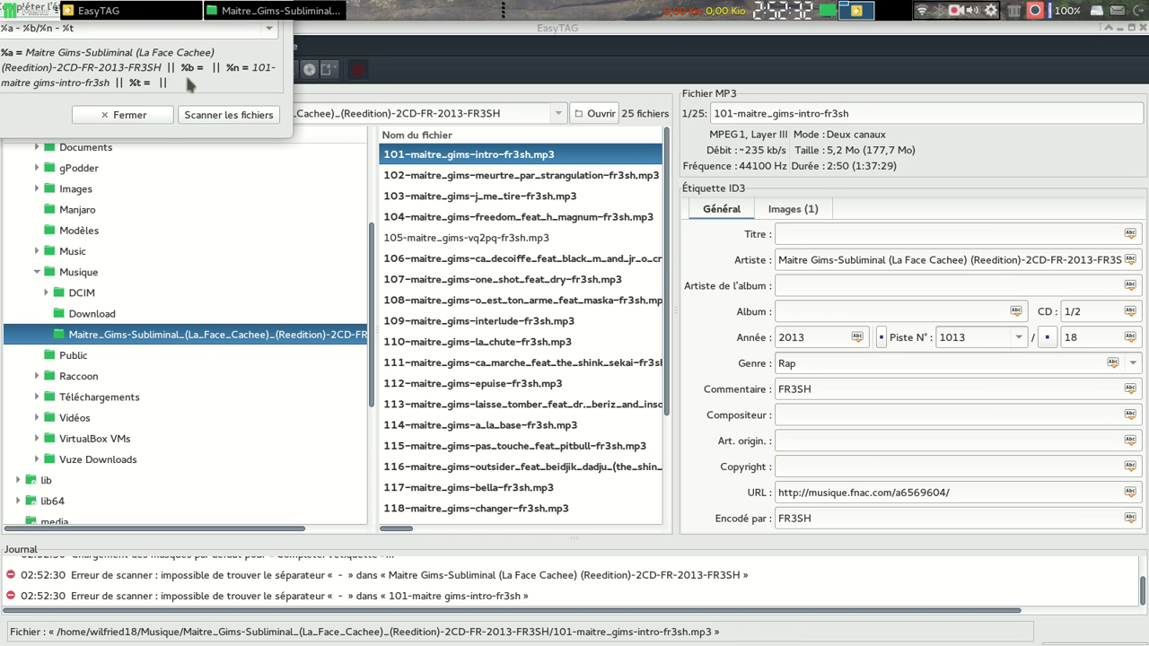
{"action": "left_click", "coordinate": [270, 28]}
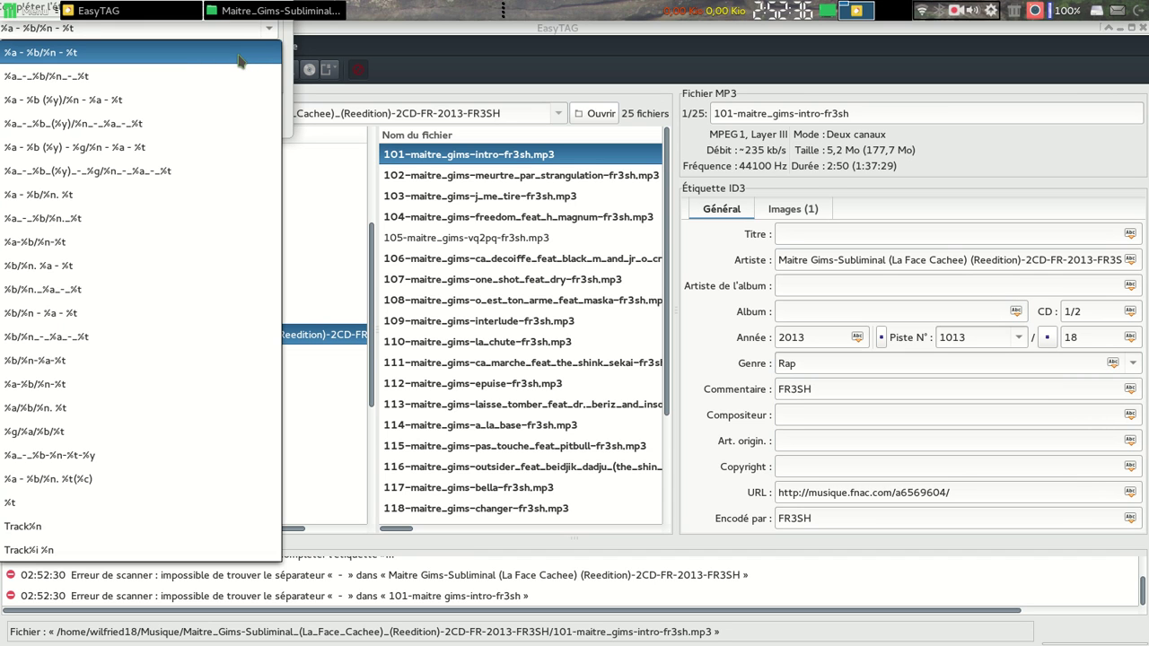
{"action": "left_click", "coordinate": [241, 59]}
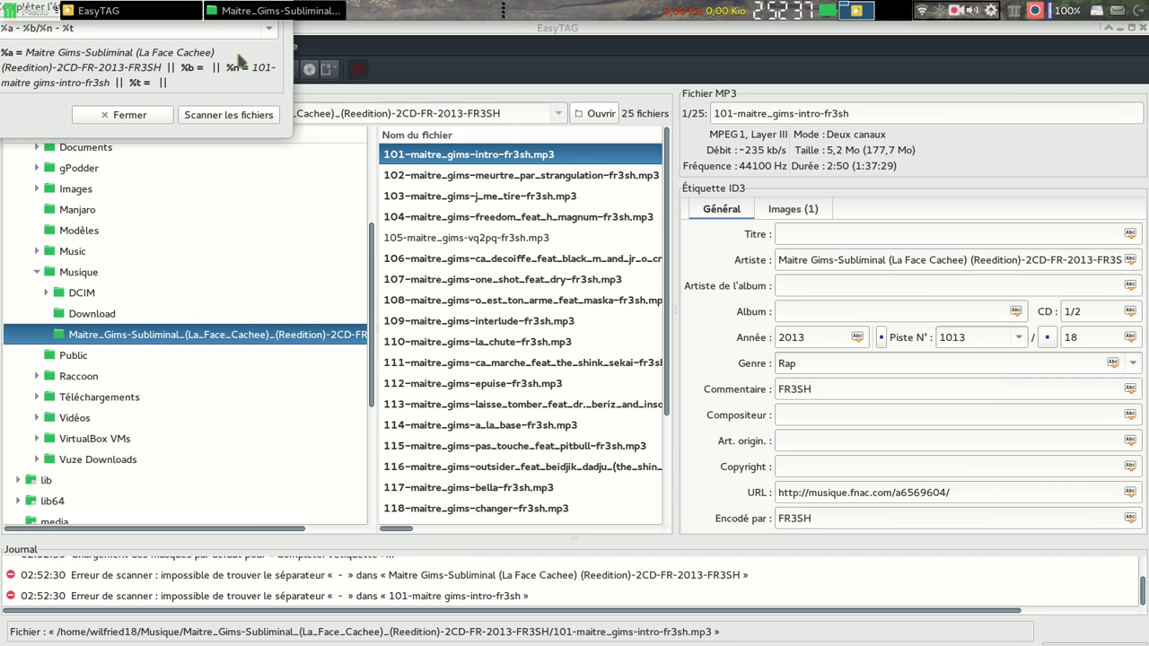
{"action": "left_click", "coordinate": [209, 120]}
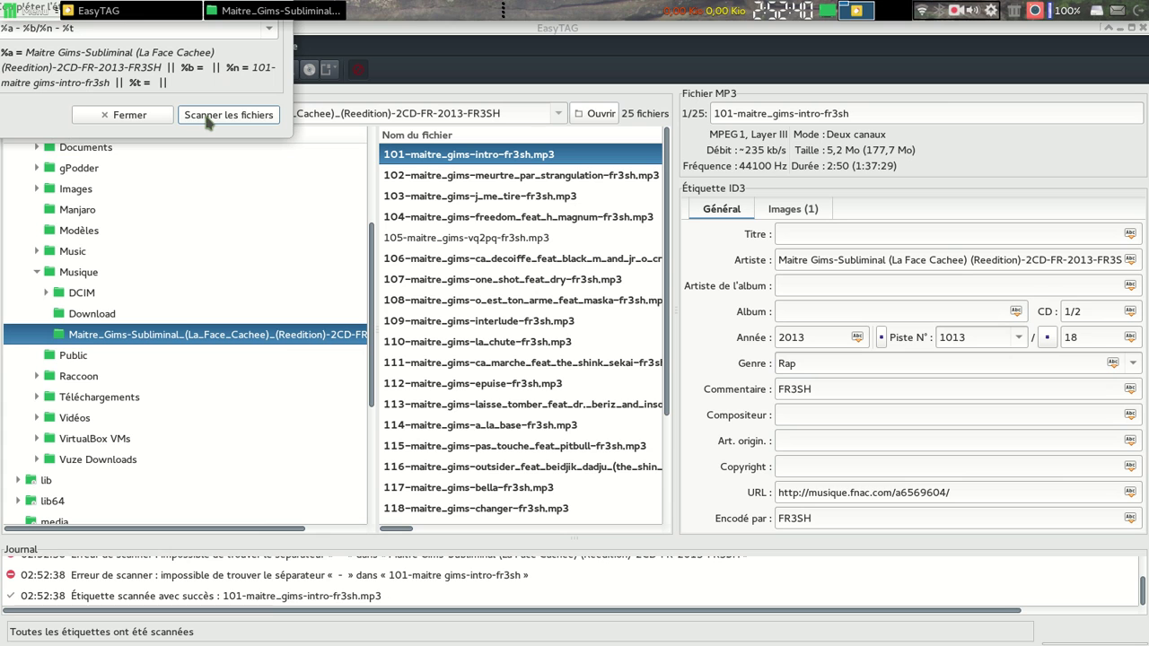
{"action": "left_click", "coordinate": [128, 118]}
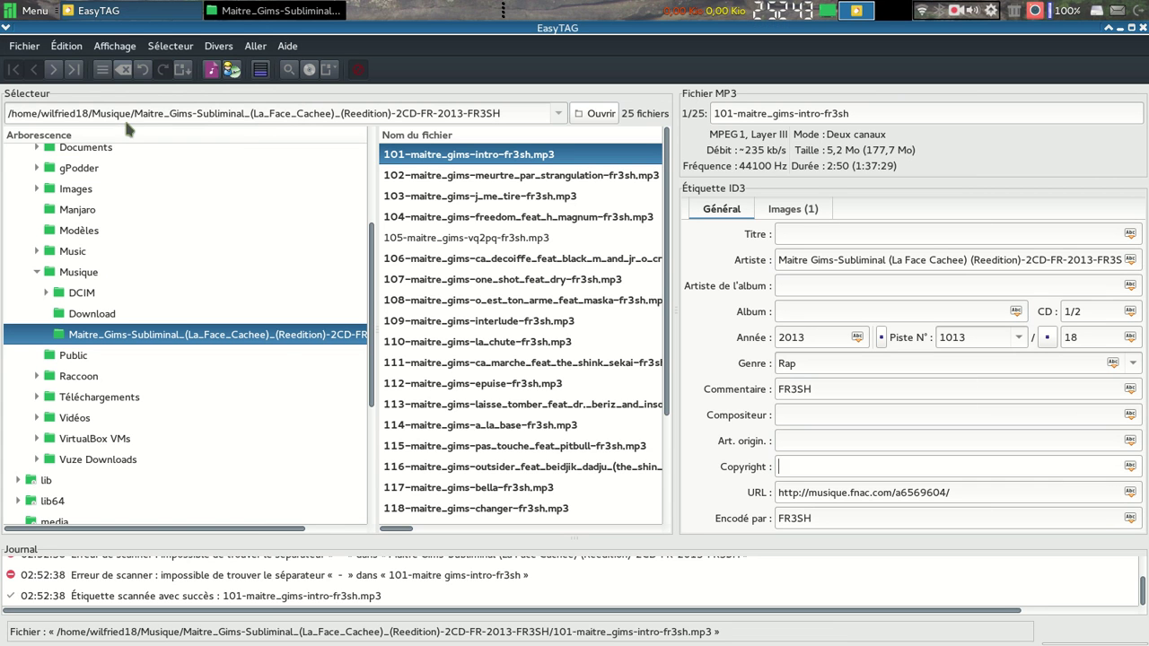
Switch the file browser to the artist and album view and return to the directory tree view.
{"action": "left_click", "coordinate": [115, 46]}
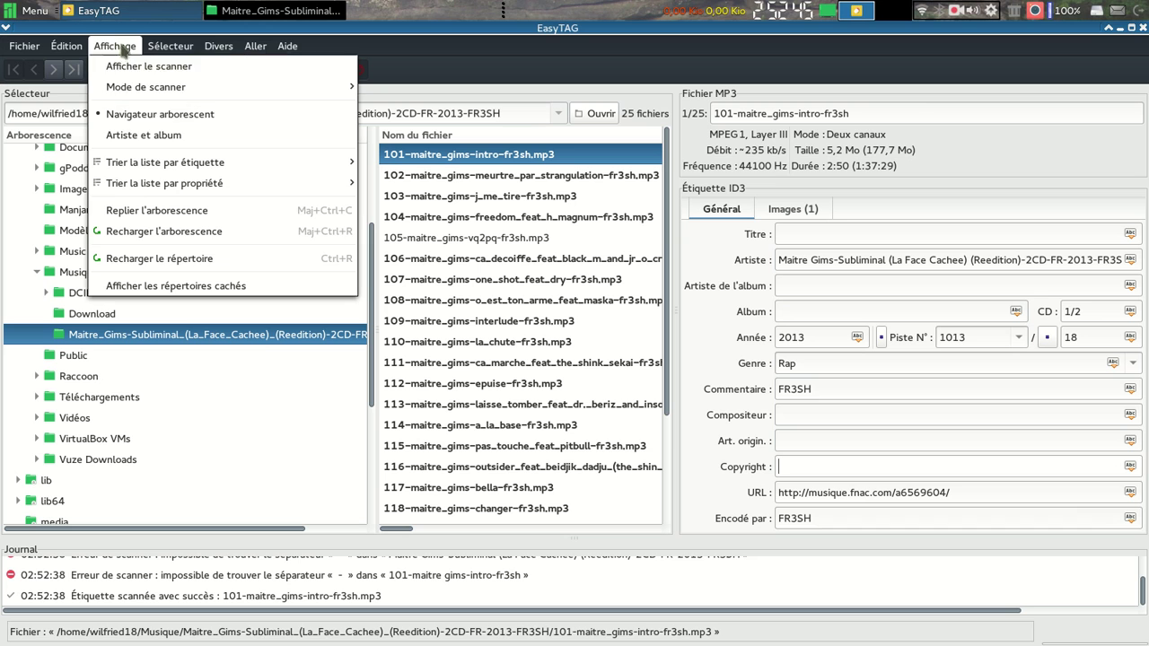
{"action": "left_click", "coordinate": [139, 136]}
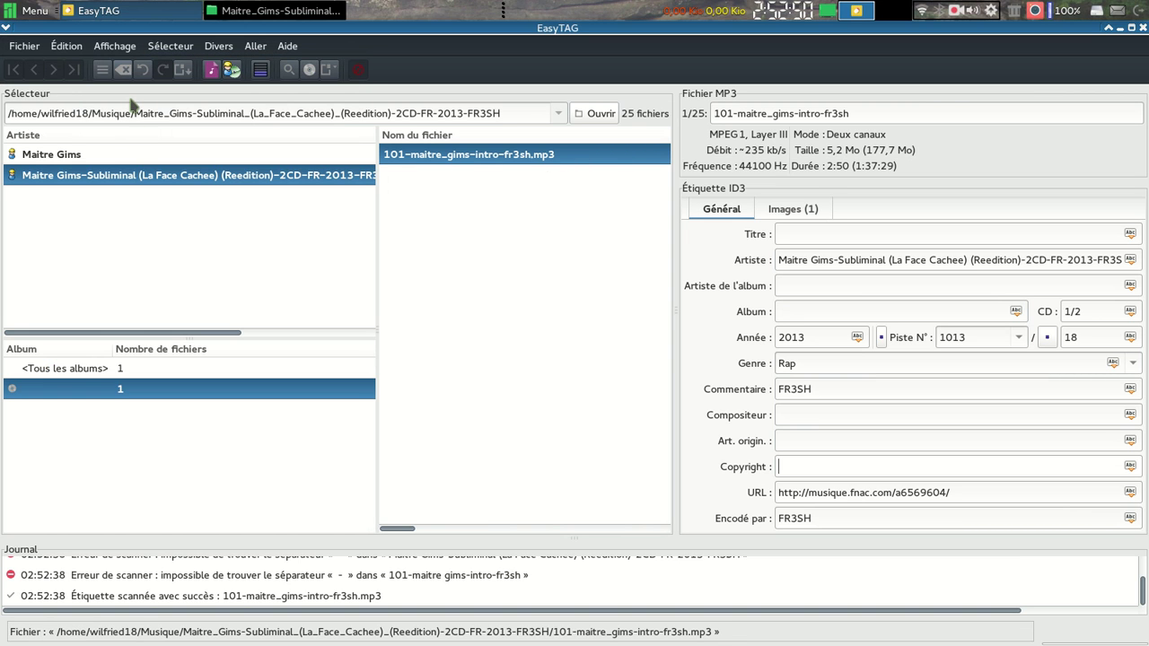
{"action": "left_click", "coordinate": [124, 46]}
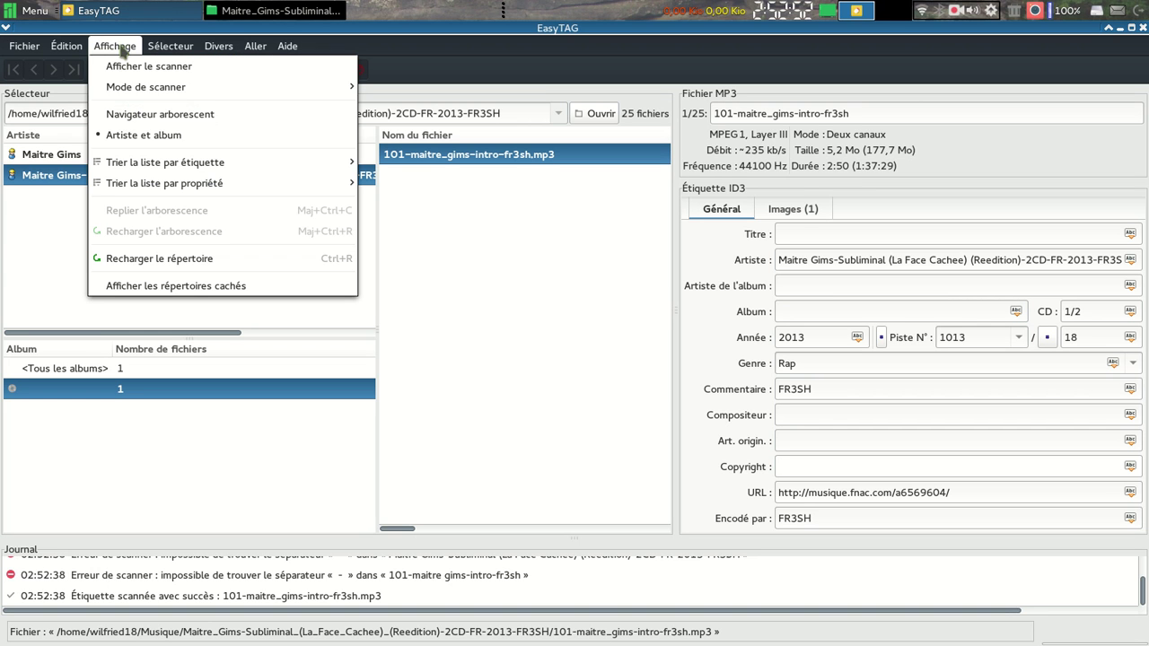
{"action": "left_click", "coordinate": [134, 122]}
Show the hidden directories in the directory tree and hide them again.
{"action": "left_click", "coordinate": [116, 45]}
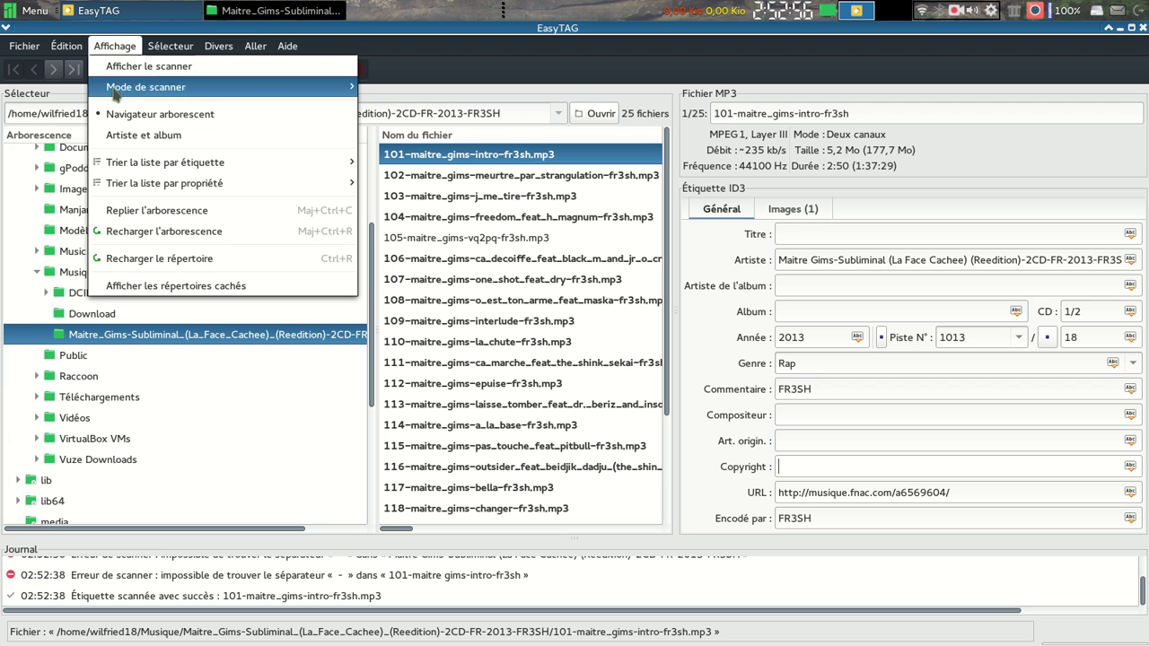
{"action": "left_click", "coordinate": [131, 286]}
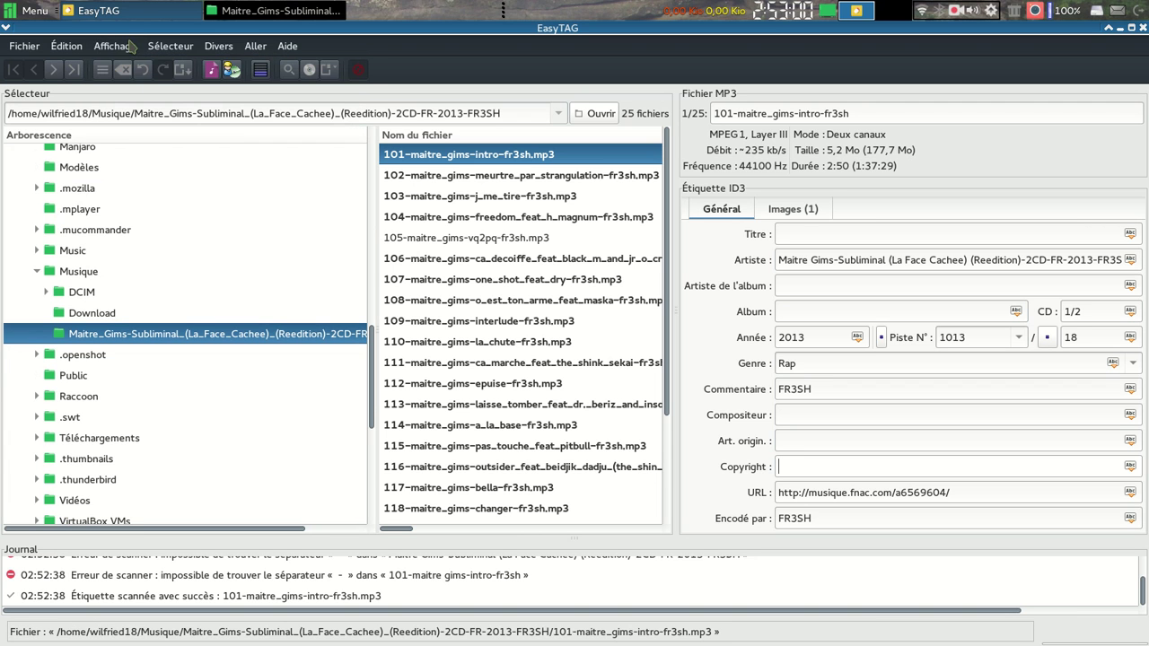
{"action": "left_click", "coordinate": [131, 47]}
{"action": "left_click", "coordinate": [150, 285]}
{"action": "left_click", "coordinate": [123, 47]}
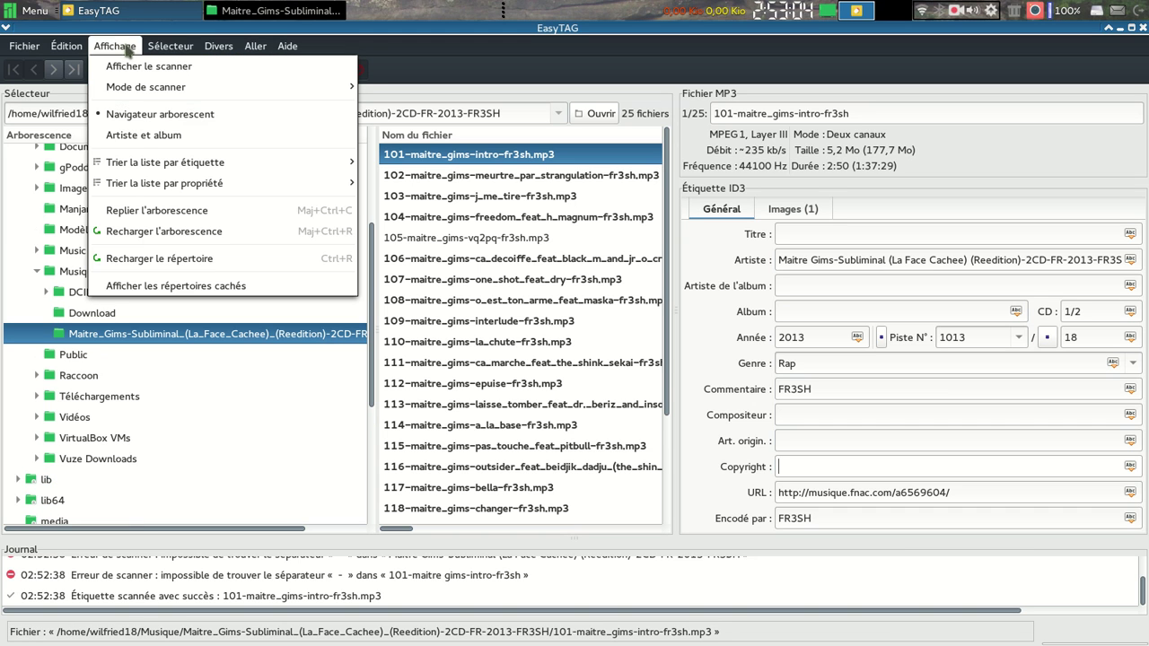
Set the current directory as the default path and toggle the browsing of subdirectories.
{"action": "mouse_move", "coordinate": [148, 50]}
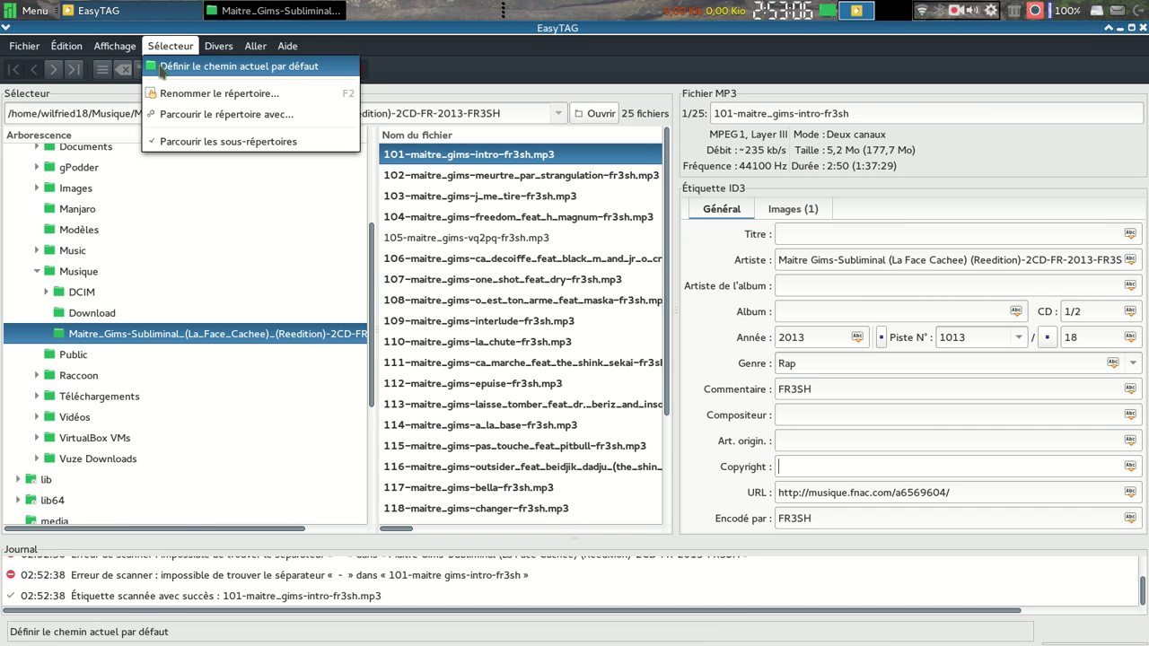
{"action": "left_click", "coordinate": [163, 69]}
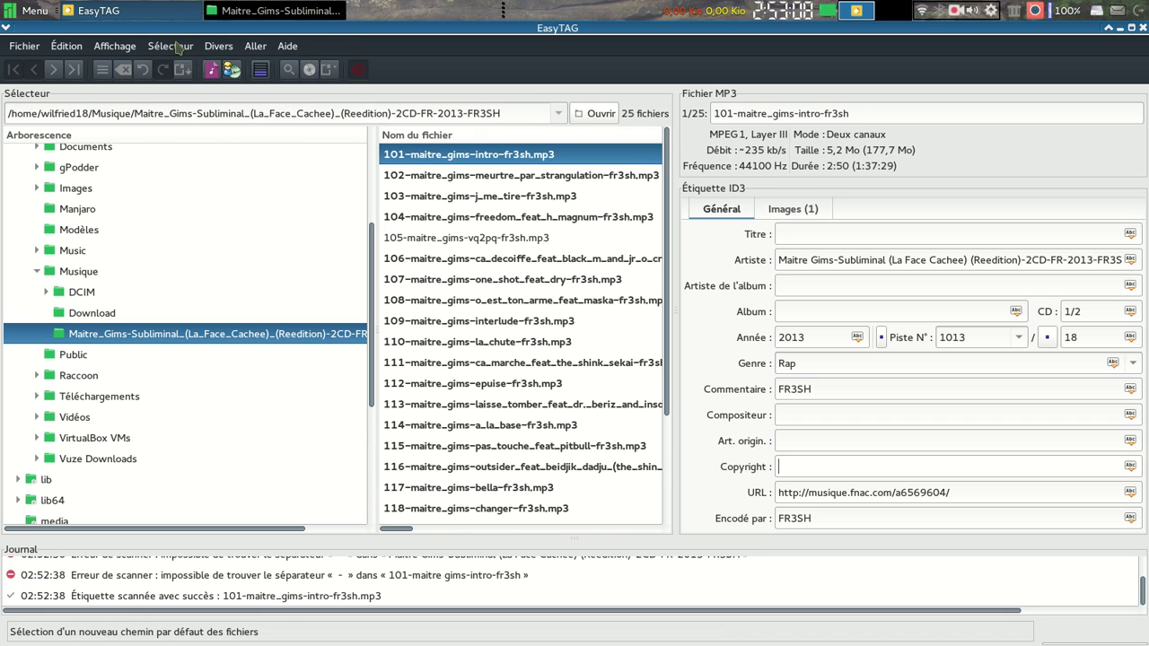
{"action": "left_click", "coordinate": [178, 50]}
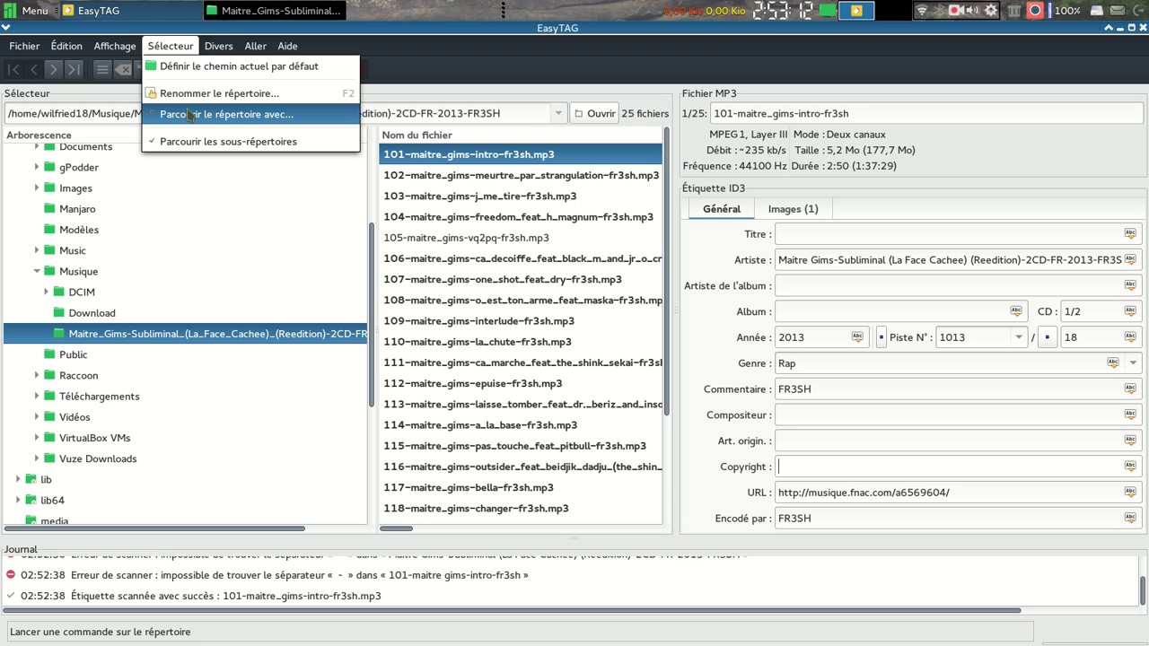
{"action": "left_click", "coordinate": [189, 142]}
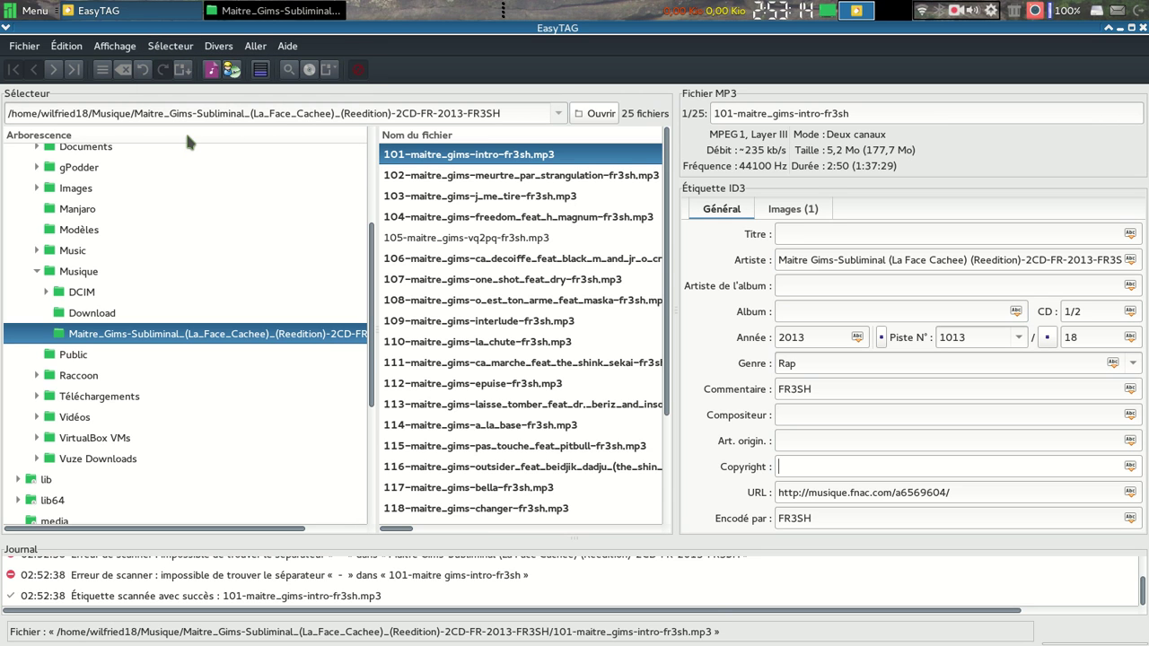
View the dialog for loading file names from a text file and close it without applying anything.
{"action": "left_click", "coordinate": [221, 46]}
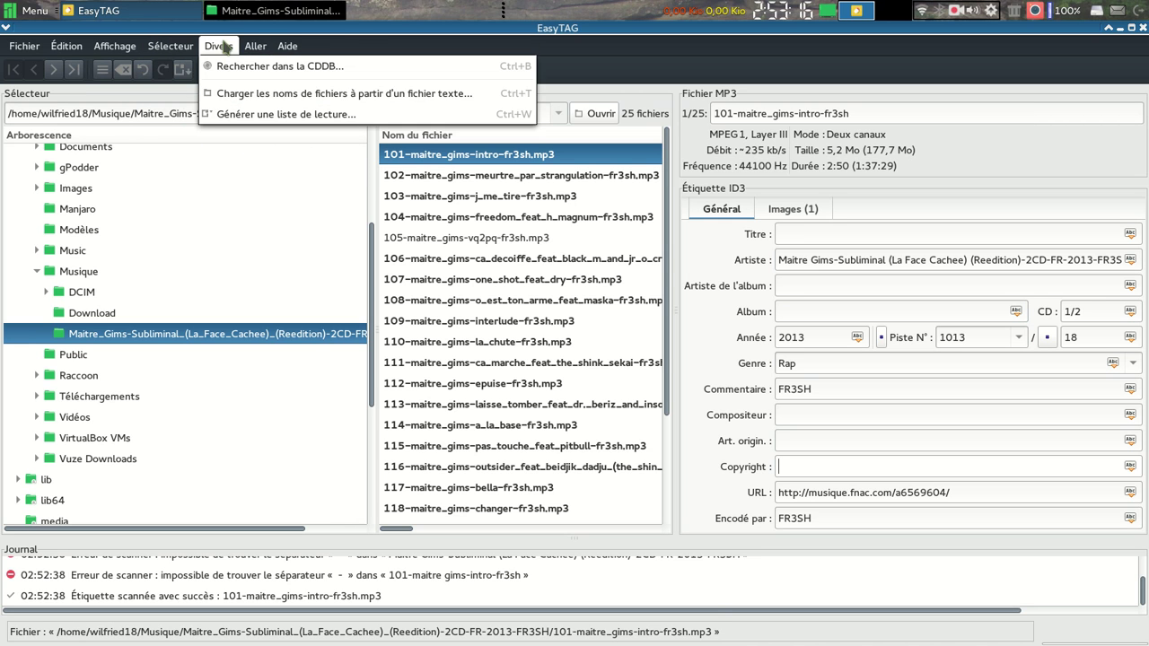
{"action": "left_click", "coordinate": [251, 94]}
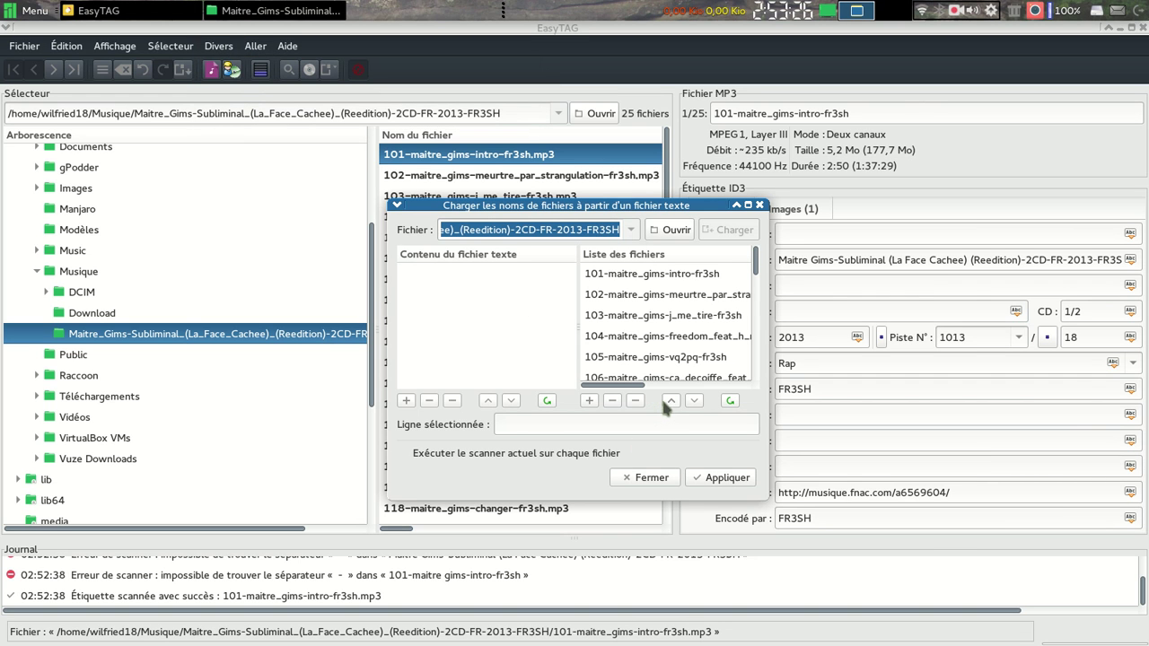
{"action": "left_click", "coordinate": [644, 477]}
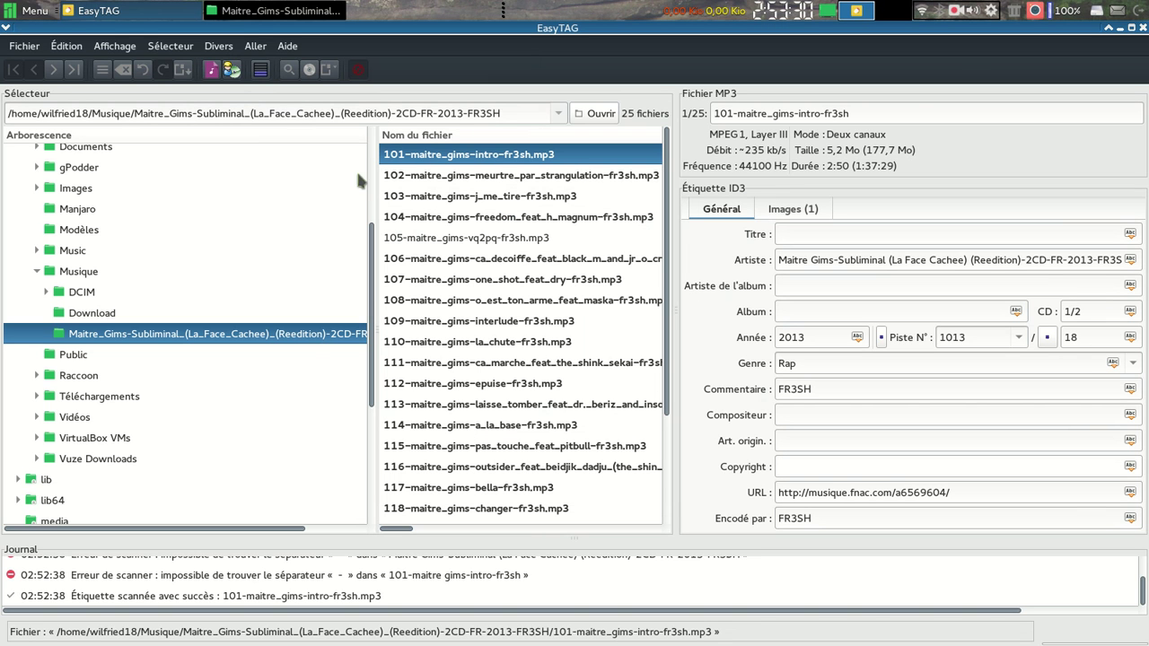
Save an M3U playlist named after the directory, with only the selected files, relative paths and information written from the file name.
{"action": "left_click", "coordinate": [219, 49]}
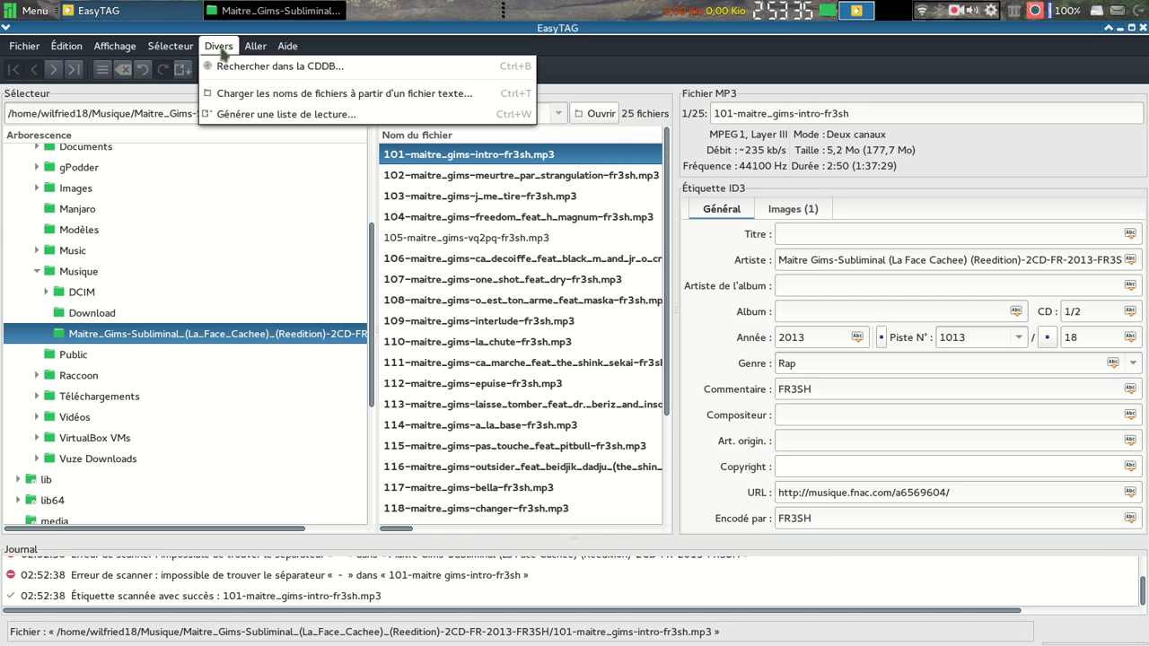
{"action": "left_click", "coordinate": [230, 114]}
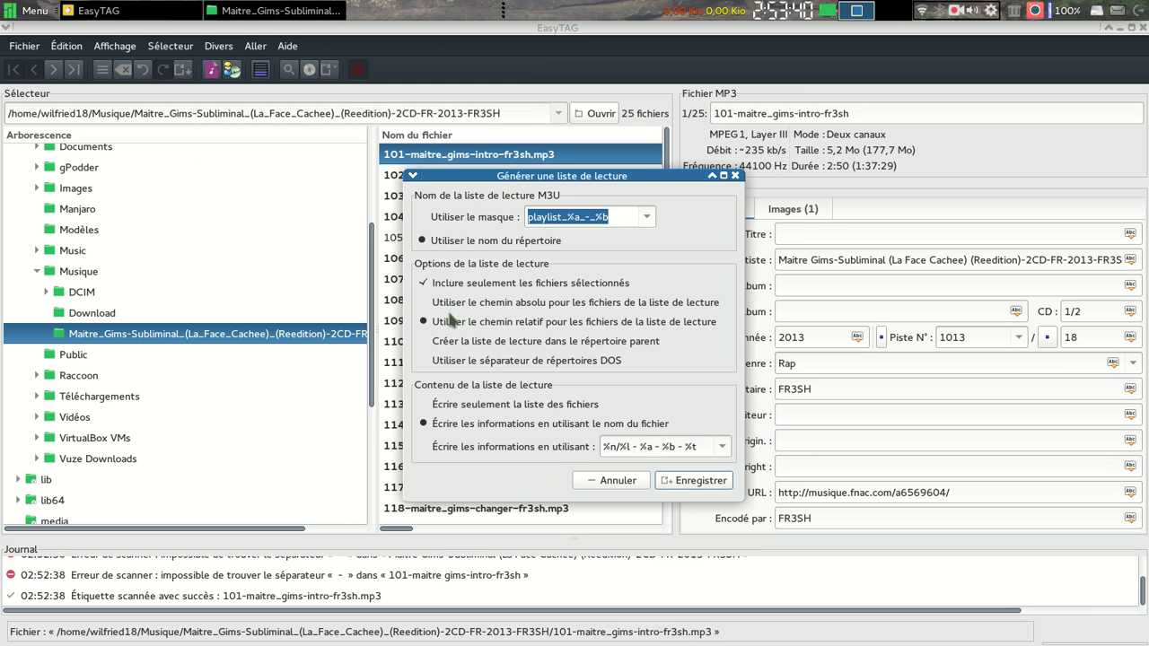
{"action": "left_click", "coordinate": [684, 483]}
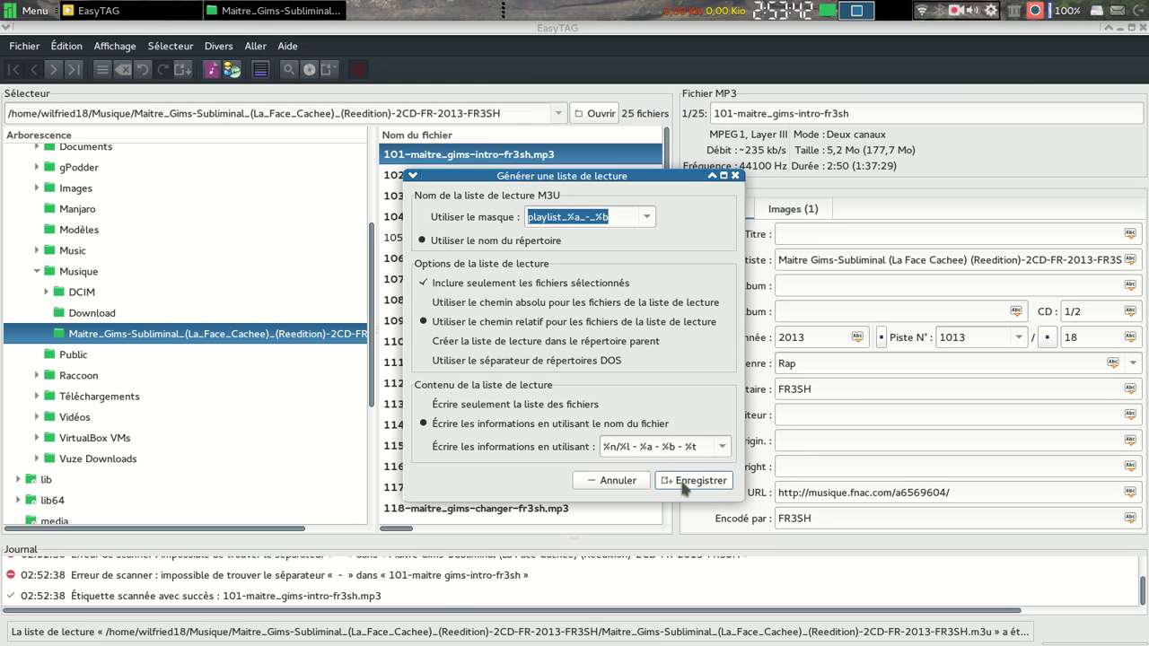
{"action": "left_click", "coordinate": [684, 483]}
Keep the mask playlist_%a_-_%b, save the playlist again in the parent directory and close the playlist dialog.
{"action": "left_click", "coordinate": [647, 216]}
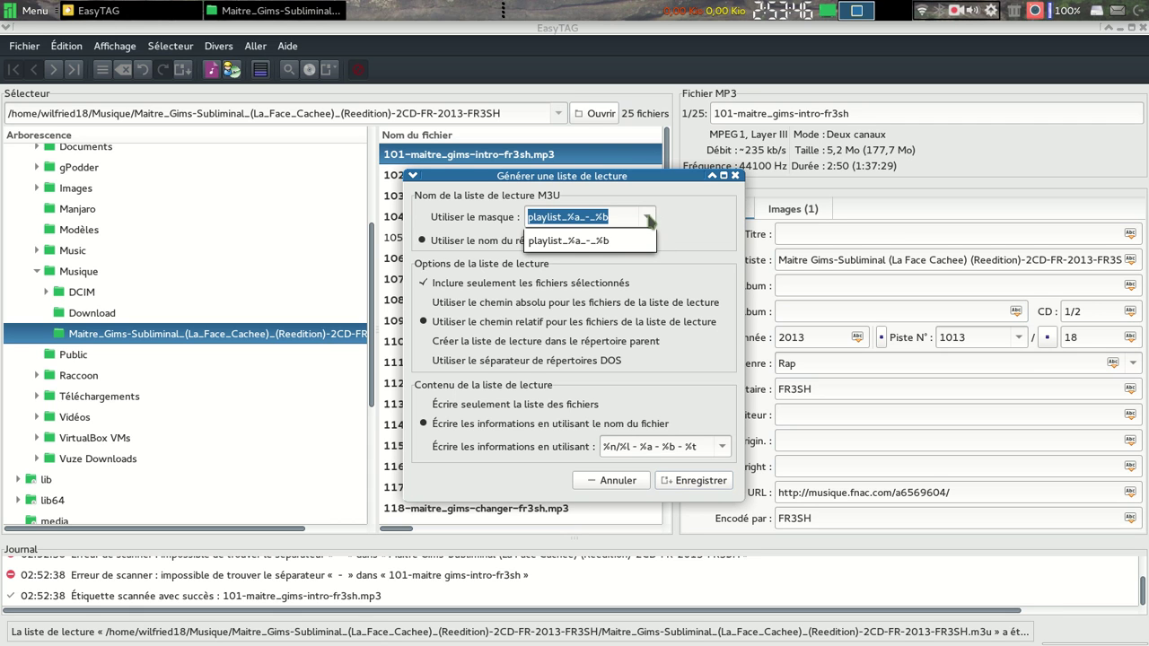
{"action": "left_click", "coordinate": [635, 243]}
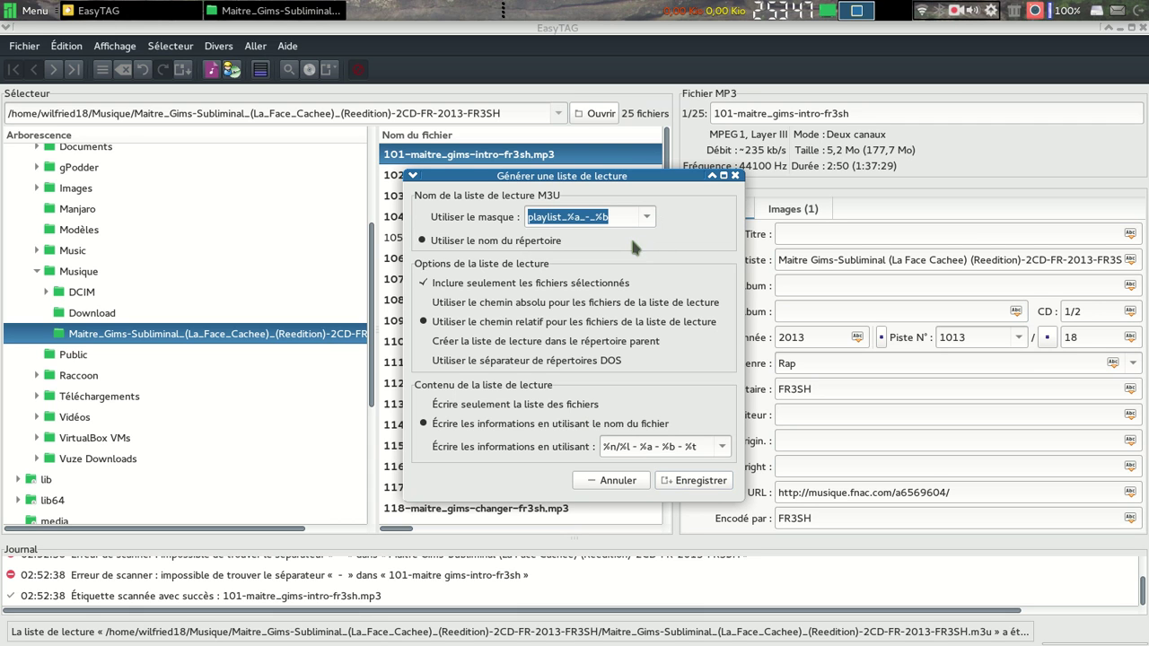
{"action": "left_click", "coordinate": [423, 304]}
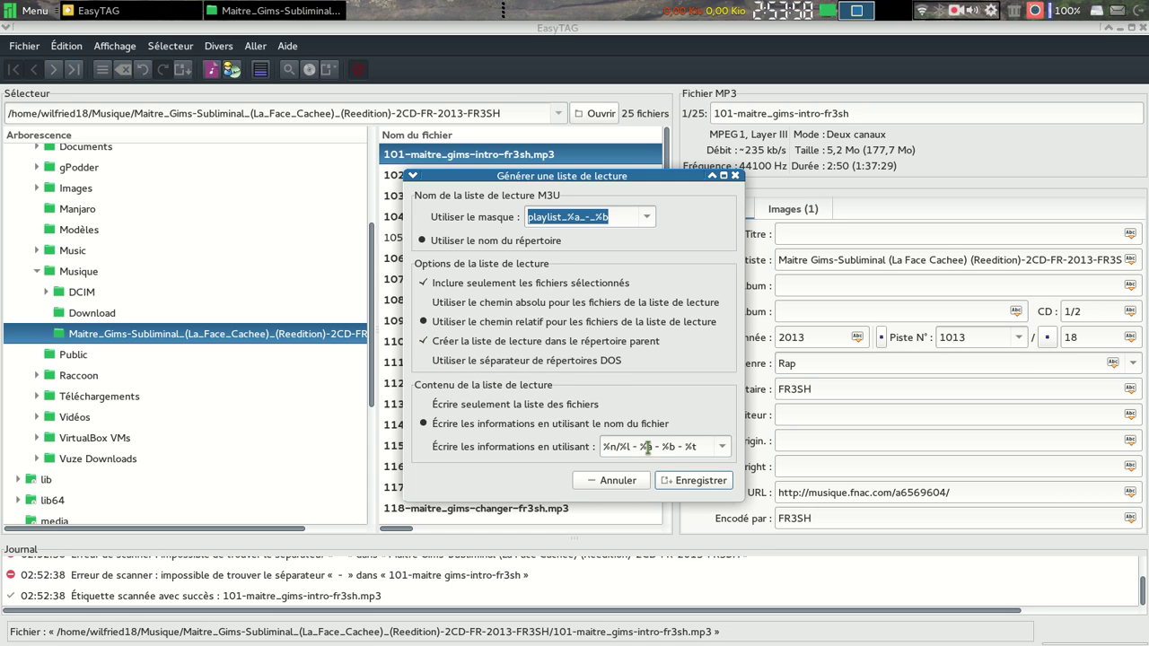
{"action": "left_click", "coordinate": [688, 482]}
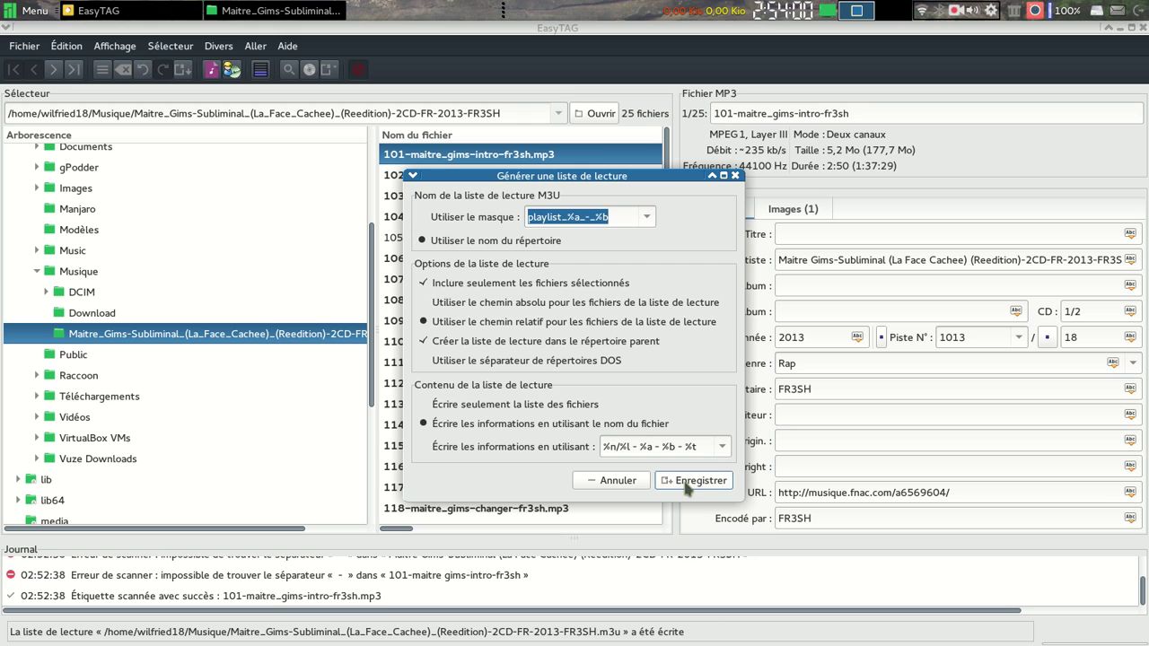
{"action": "left_click", "coordinate": [618, 481]}
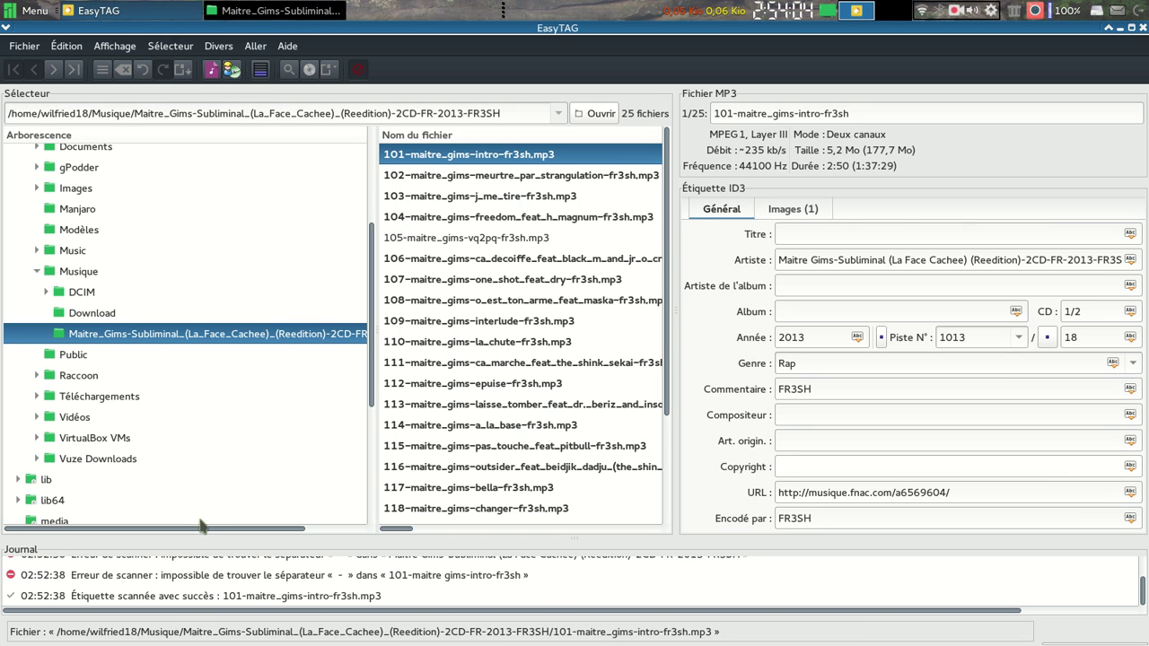
Run an automatic CDDB search for the selected intro track, with gims as the text to find in the results.
{"action": "left_click", "coordinate": [232, 50]}
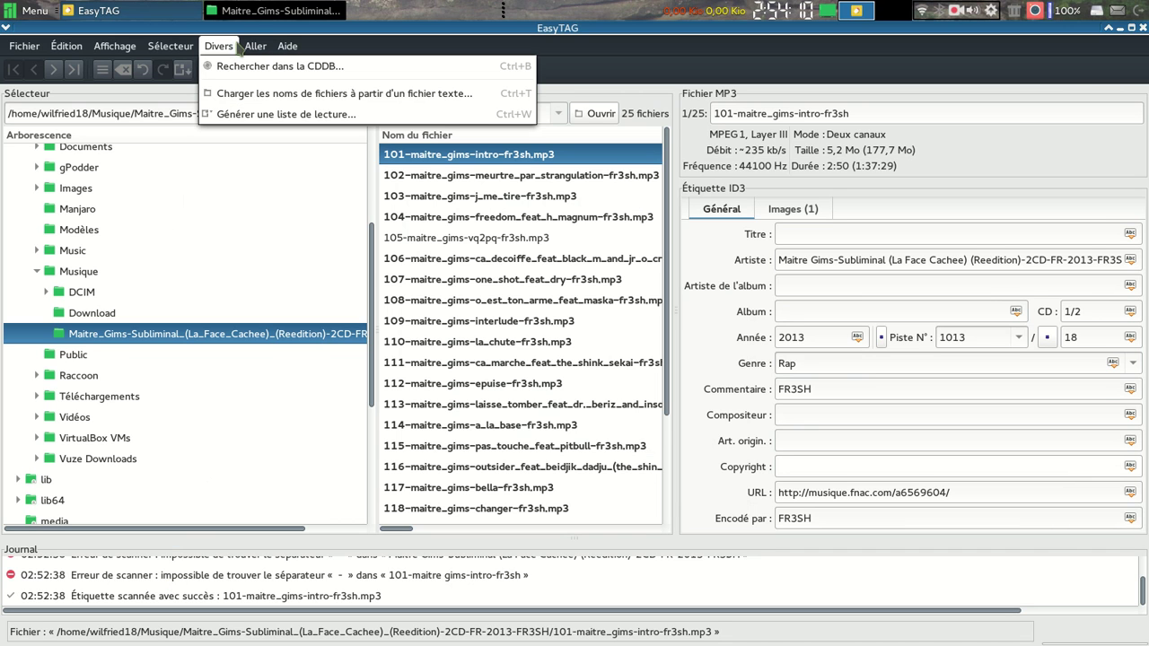
{"action": "left_click", "coordinate": [238, 70]}
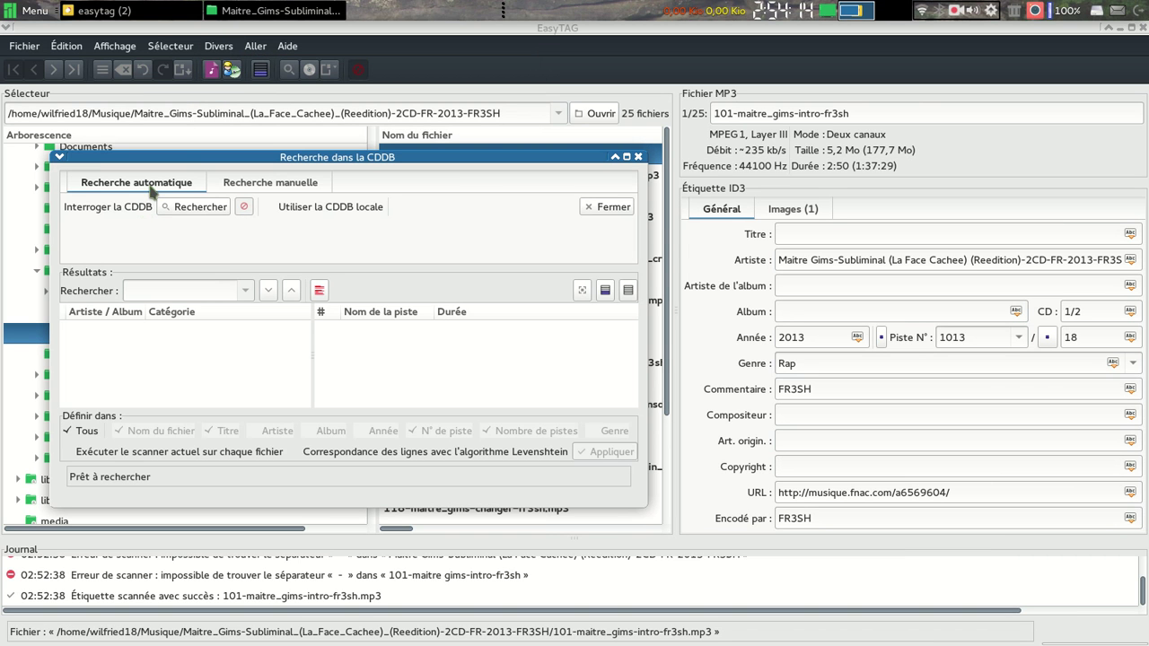
{"action": "left_click", "coordinate": [190, 288]}
{"action": "type", "text": "gims"}
{"action": "left_click", "coordinate": [197, 207]}
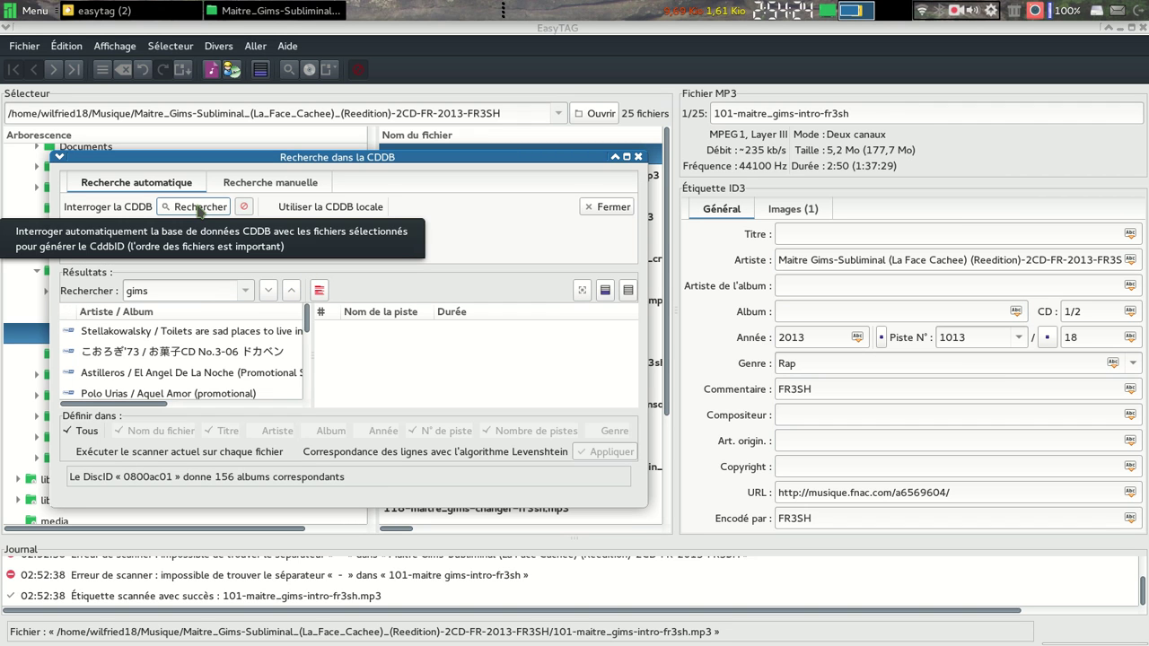
Browse the automatic CDDB results and view the track of Boyz II Men / In the Still of the Night.
{"action": "left_click_drag", "start_coordinate": [308, 320], "coordinate": [309, 342]}
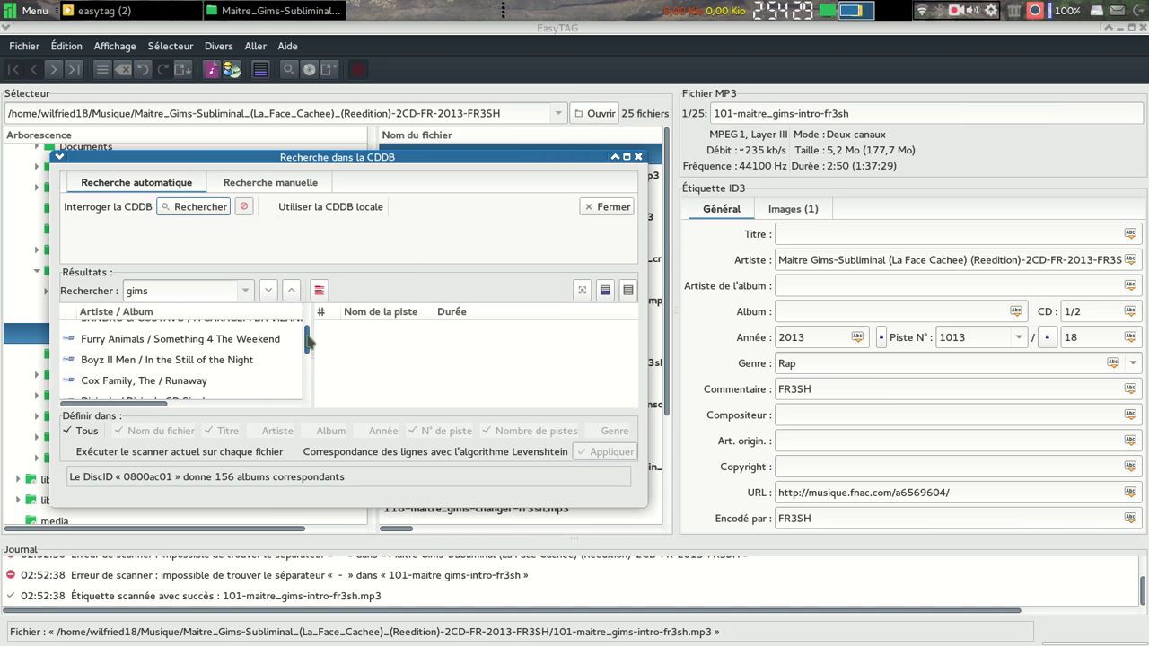
{"action": "left_click", "coordinate": [260, 345]}
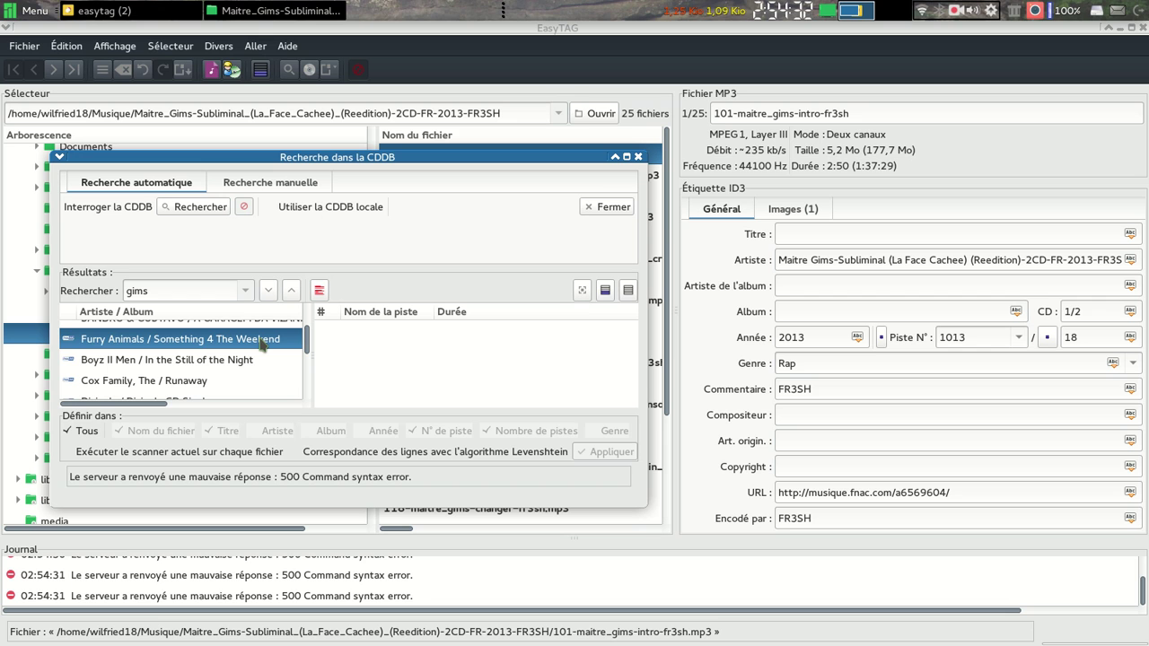
{"action": "left_click", "coordinate": [263, 361]}
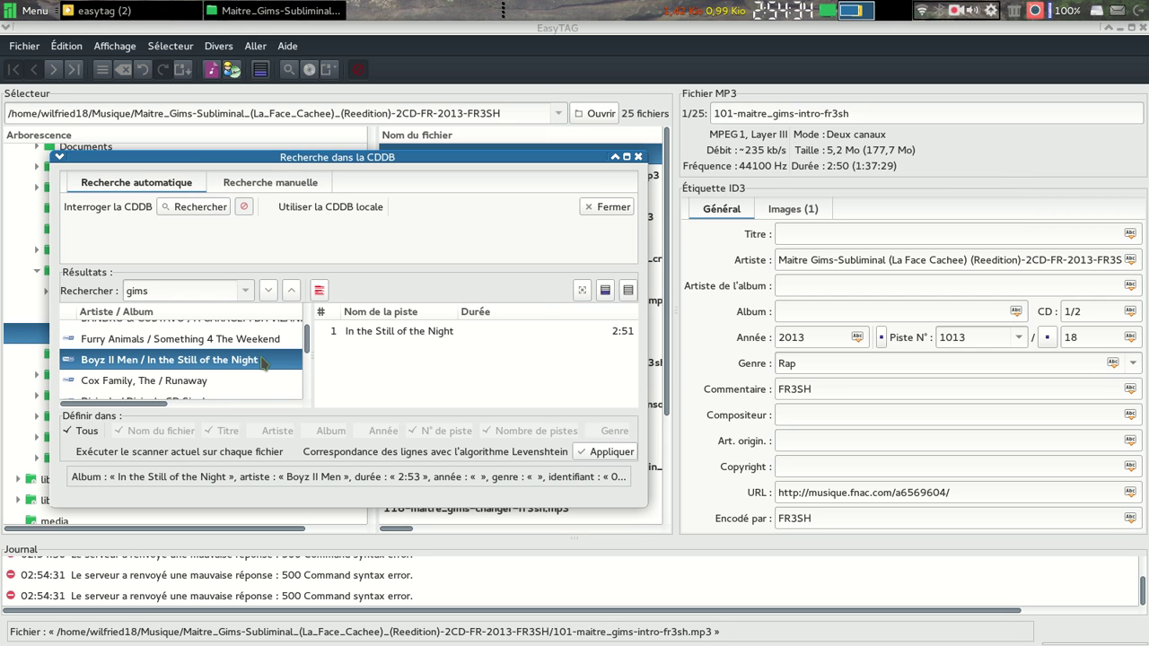
{"action": "left_click", "coordinate": [384, 332]}
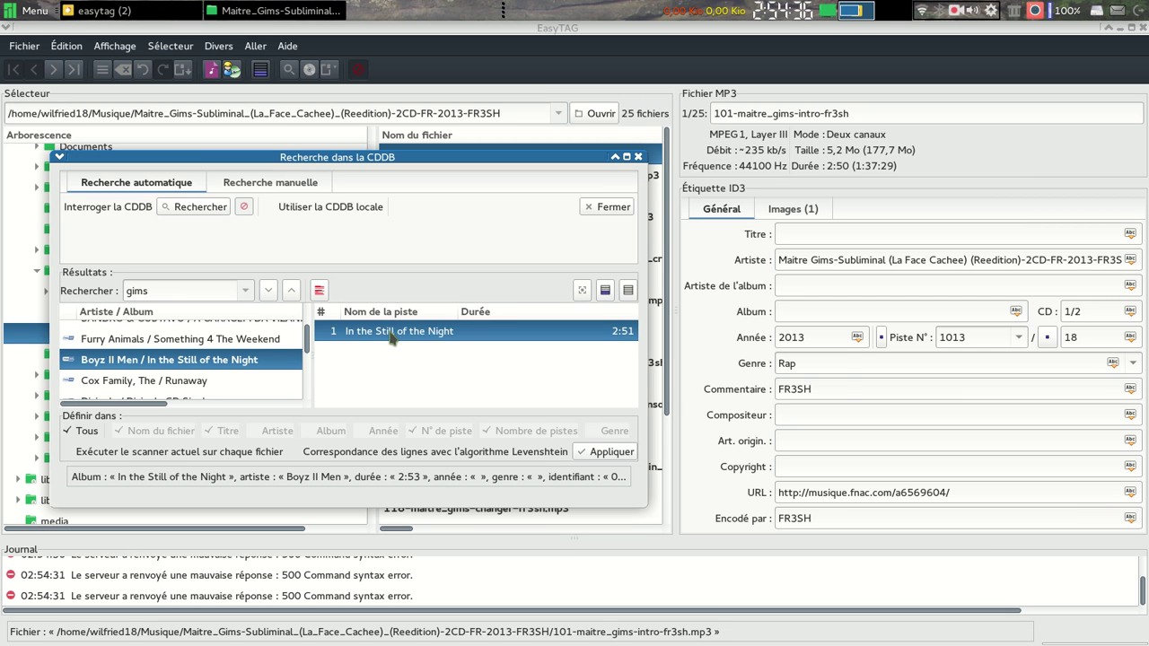
Search the CDDB manually for Maitre Gims in the artist and album fields.
{"action": "left_click", "coordinate": [325, 208]}
{"action": "left_click", "coordinate": [305, 184]}
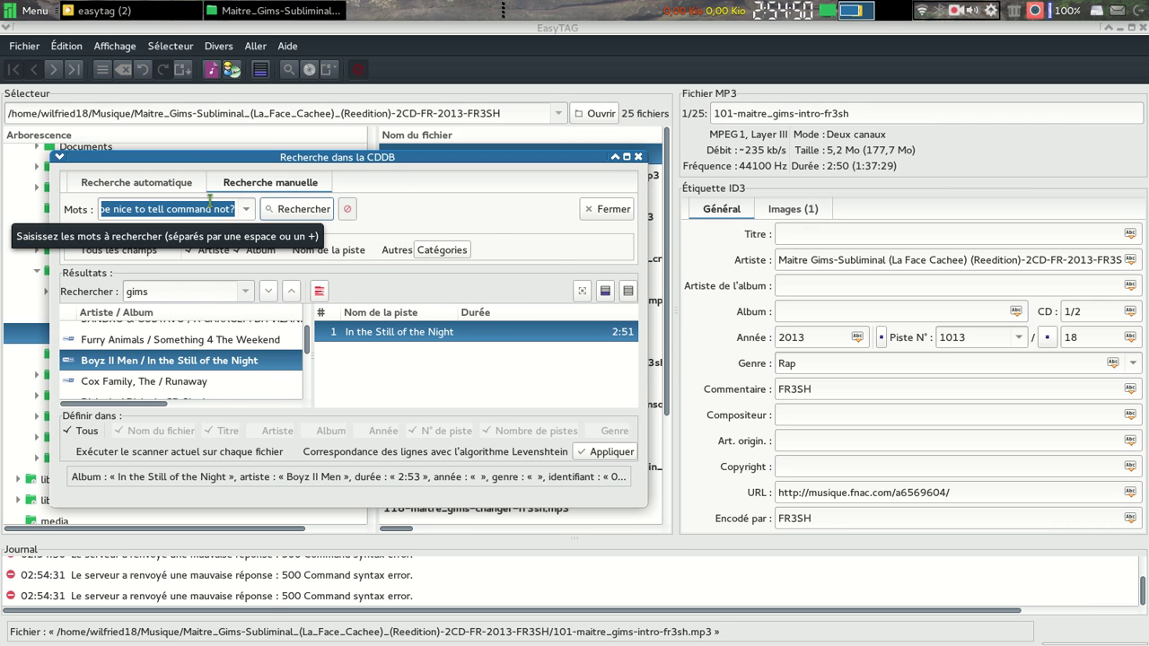
{"action": "key", "text": "BackSpace"}
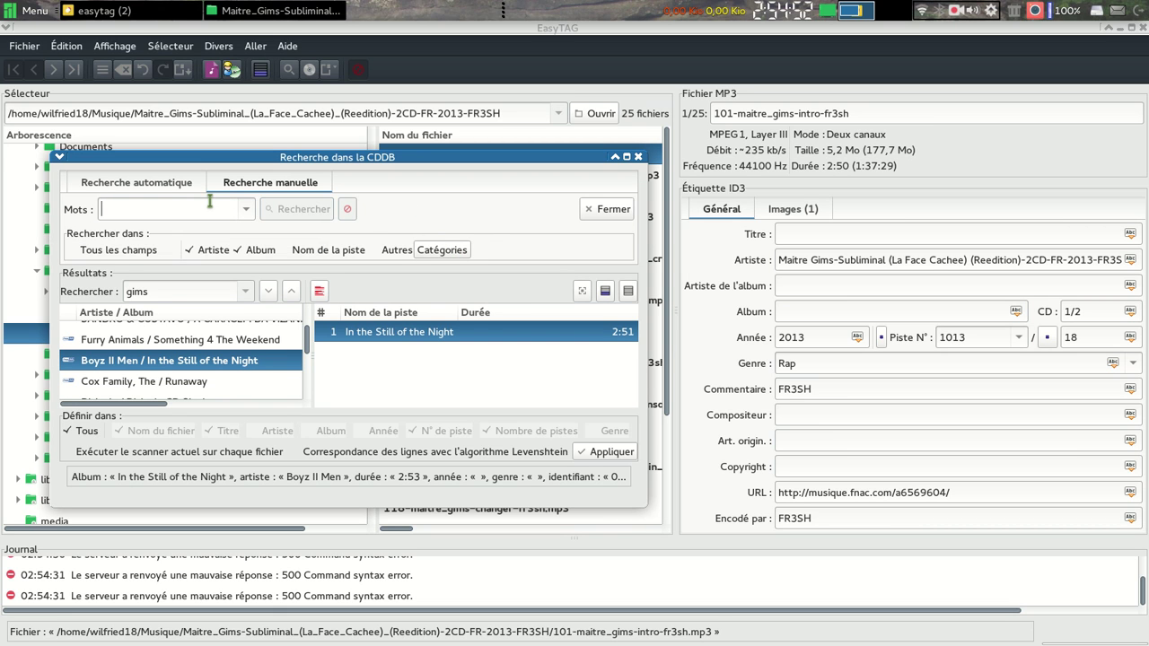
{"action": "type", "text": "Maitre"}
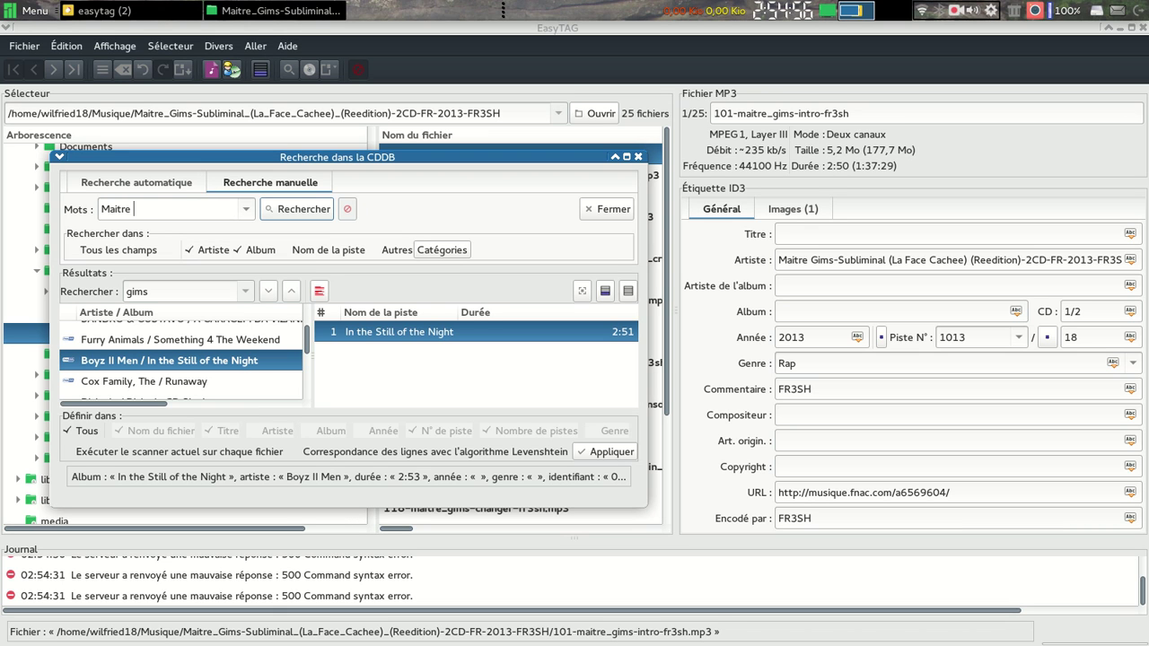
{"action": "key", "text": "BackSpace"}
{"action": "key", "text": "BackSpace"}
{"action": "type", "text": "Gim"}
{"action": "left_click", "coordinate": [300, 209]}
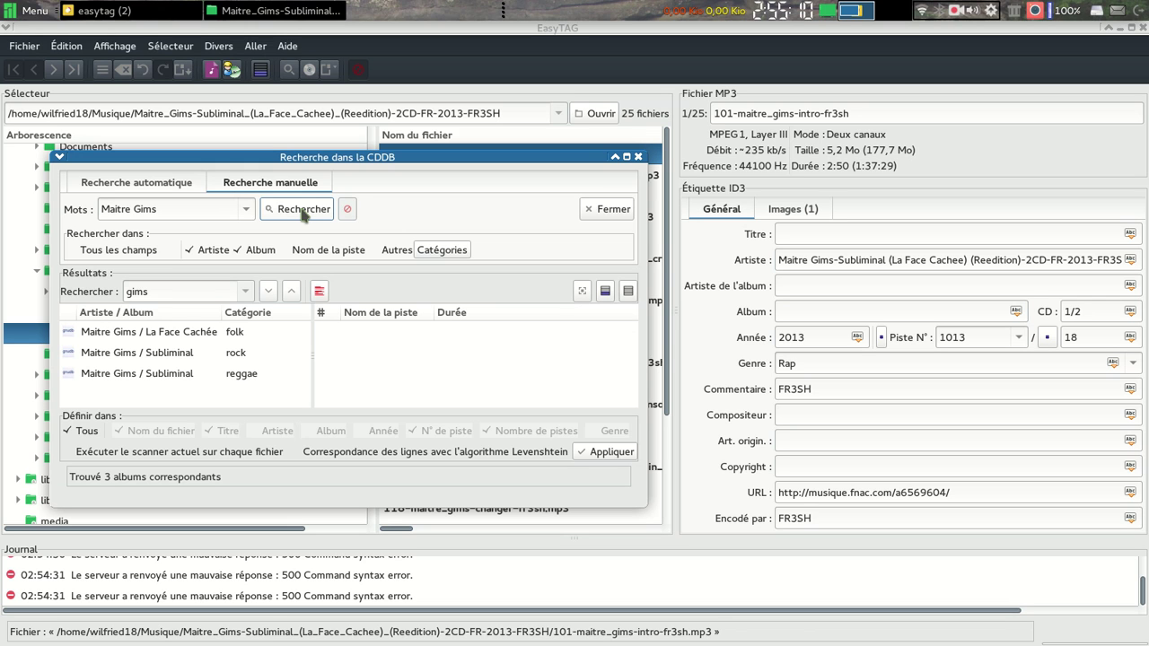
Apply the track You Lose from the album Maitre Gims / La Face Cachée to the selected file and close the CDDB search.
{"action": "left_click", "coordinate": [137, 337]}
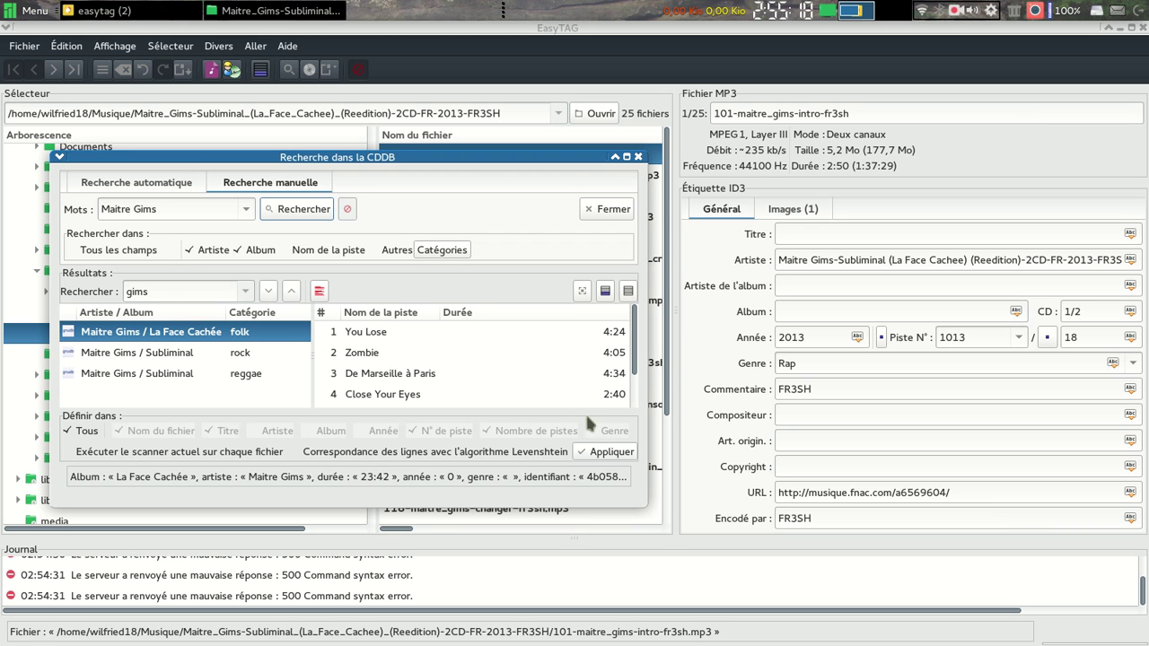
{"action": "left_click", "coordinate": [491, 332]}
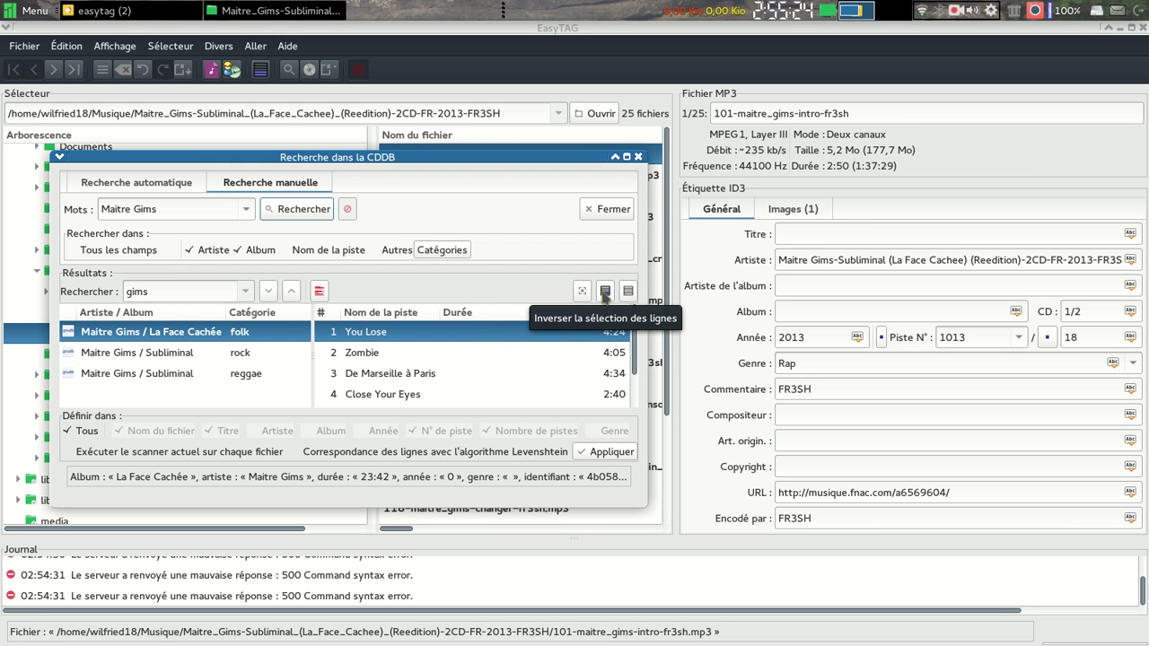
{"action": "left_click", "coordinate": [619, 458]}
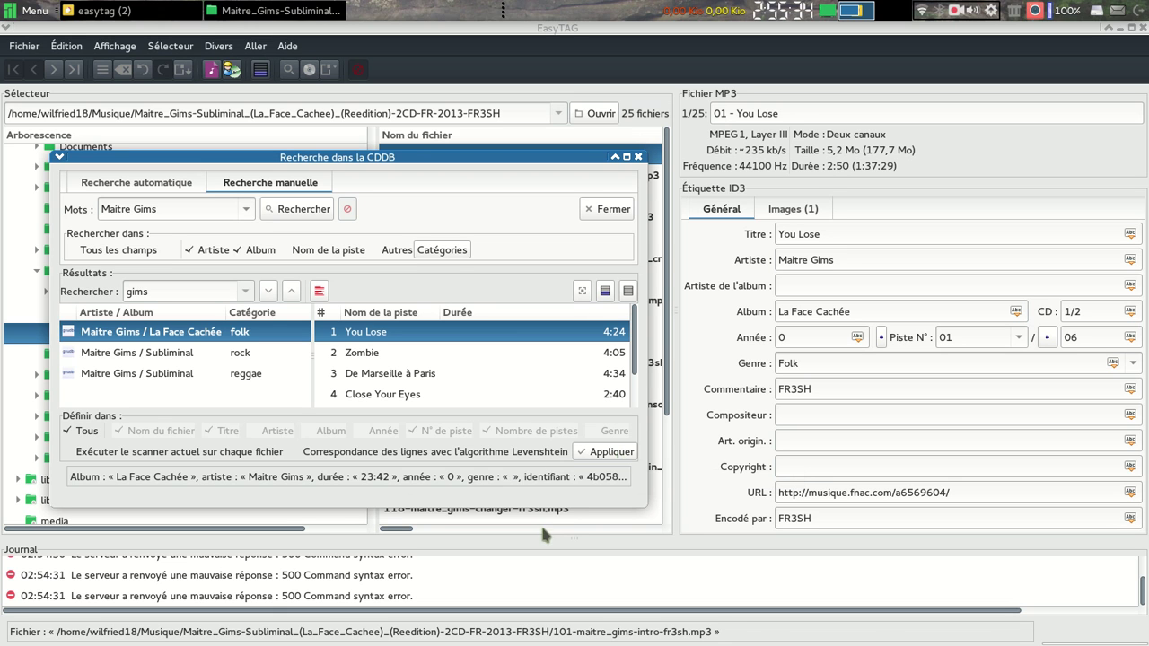
{"action": "left_click", "coordinate": [611, 210]}
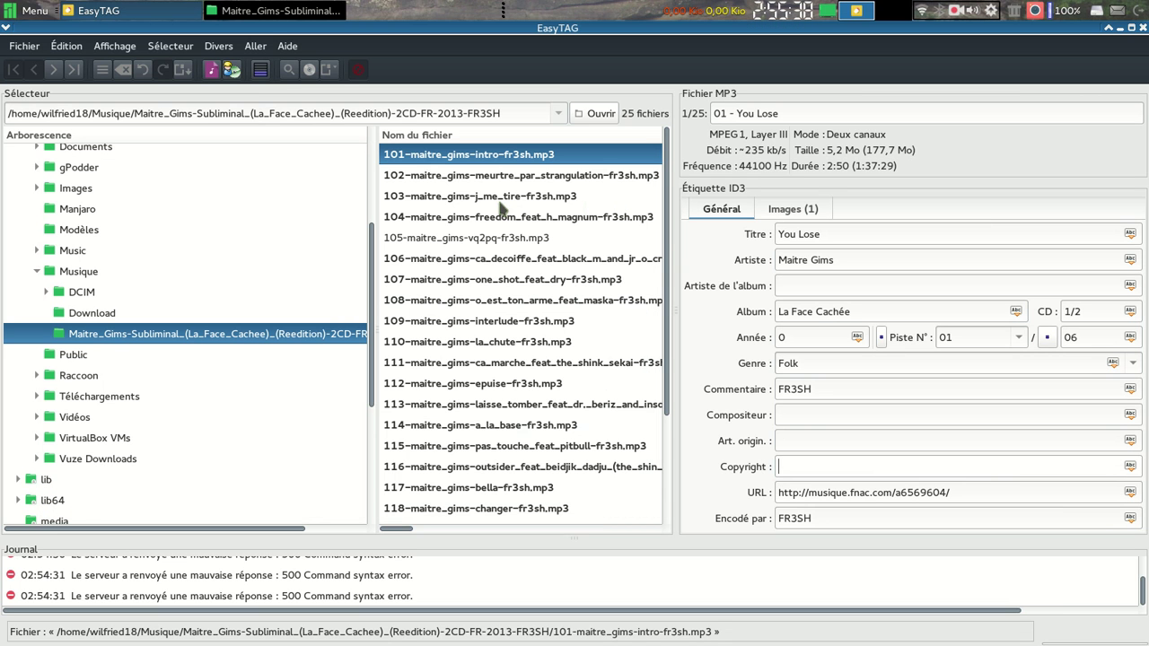
Look over the directory and file navigation commands, view the EasyTAG help contents and close the help.
{"action": "left_click", "coordinate": [254, 46]}
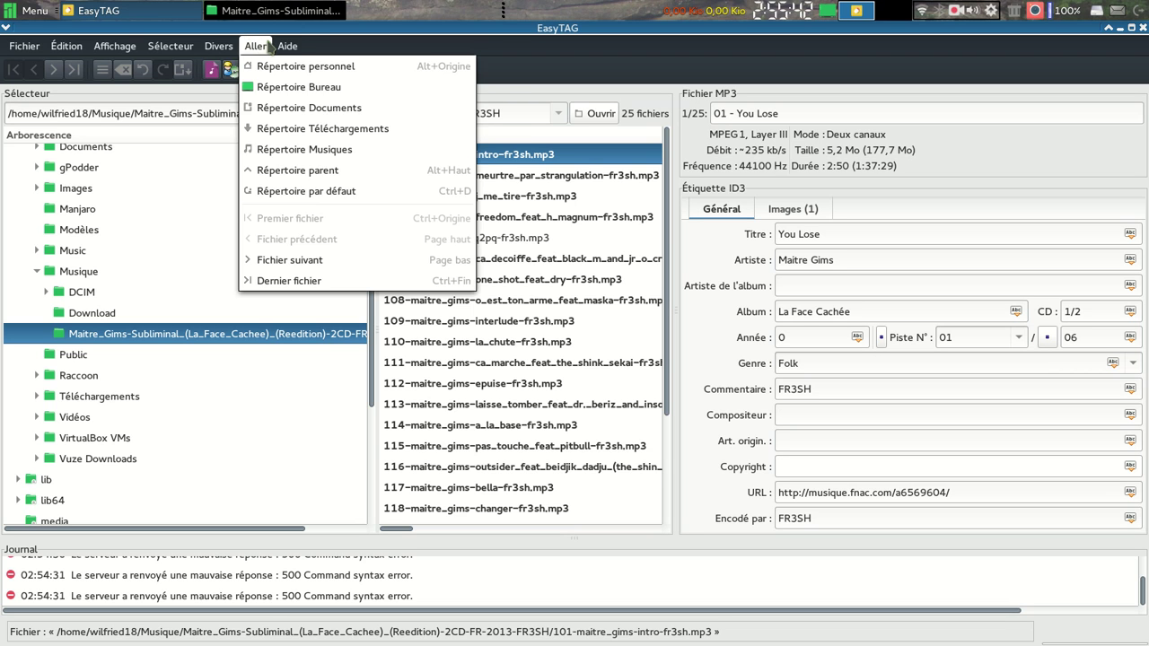
{"action": "mouse_move", "coordinate": [294, 47]}
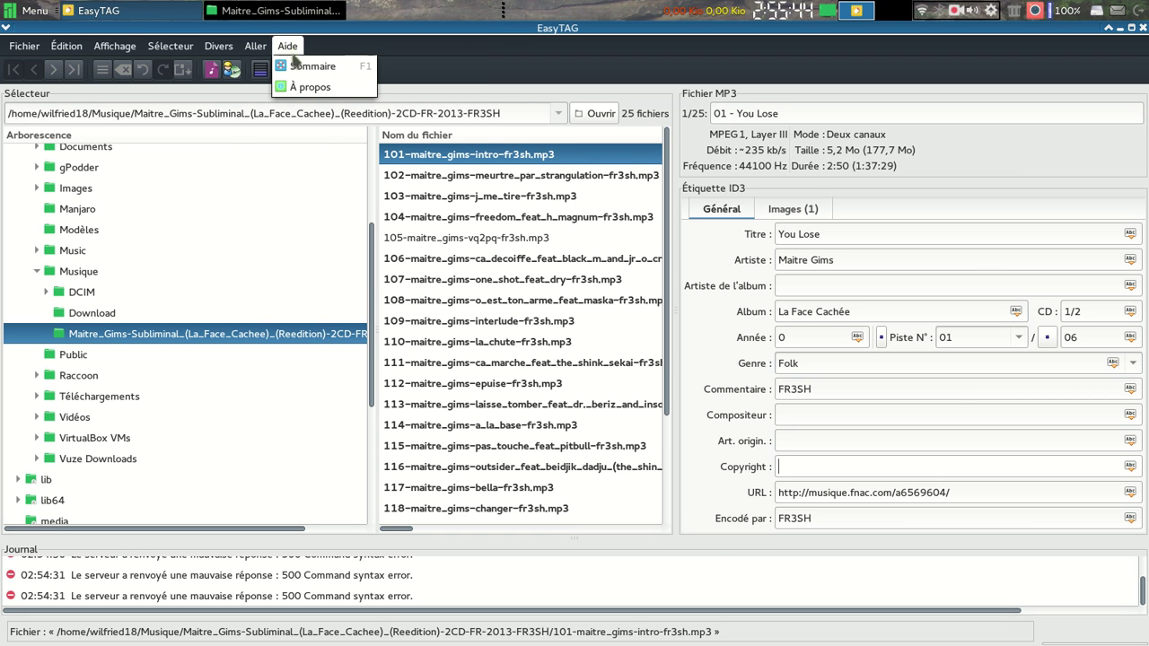
{"action": "left_click", "coordinate": [294, 50]}
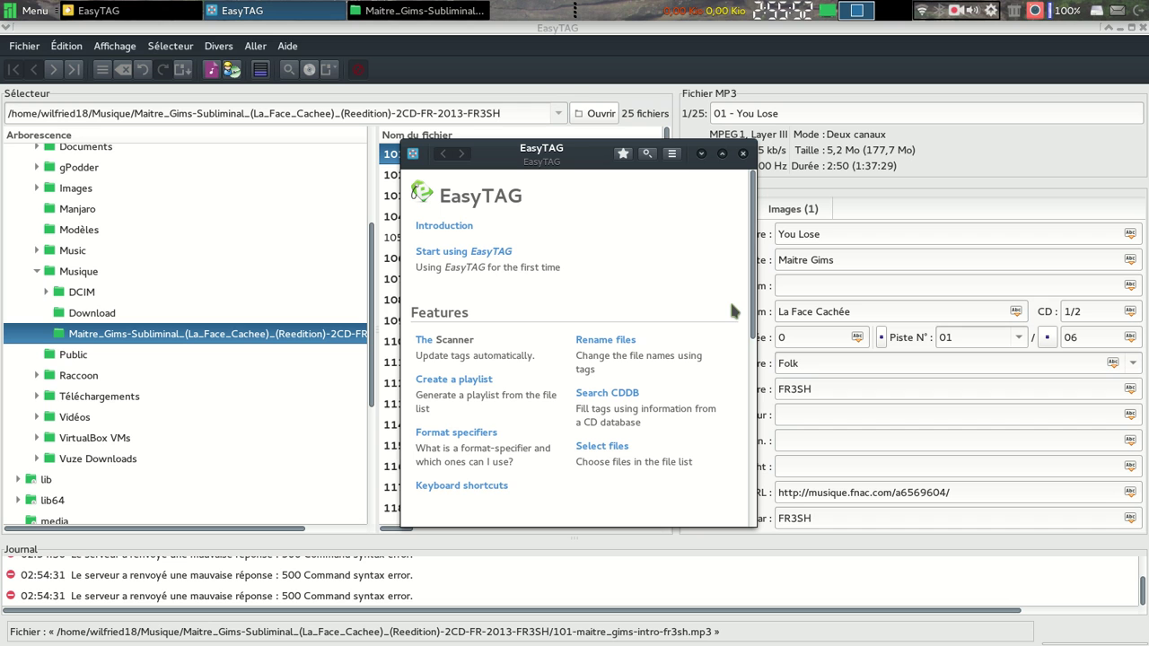
{"action": "left_click", "coordinate": [744, 154]}
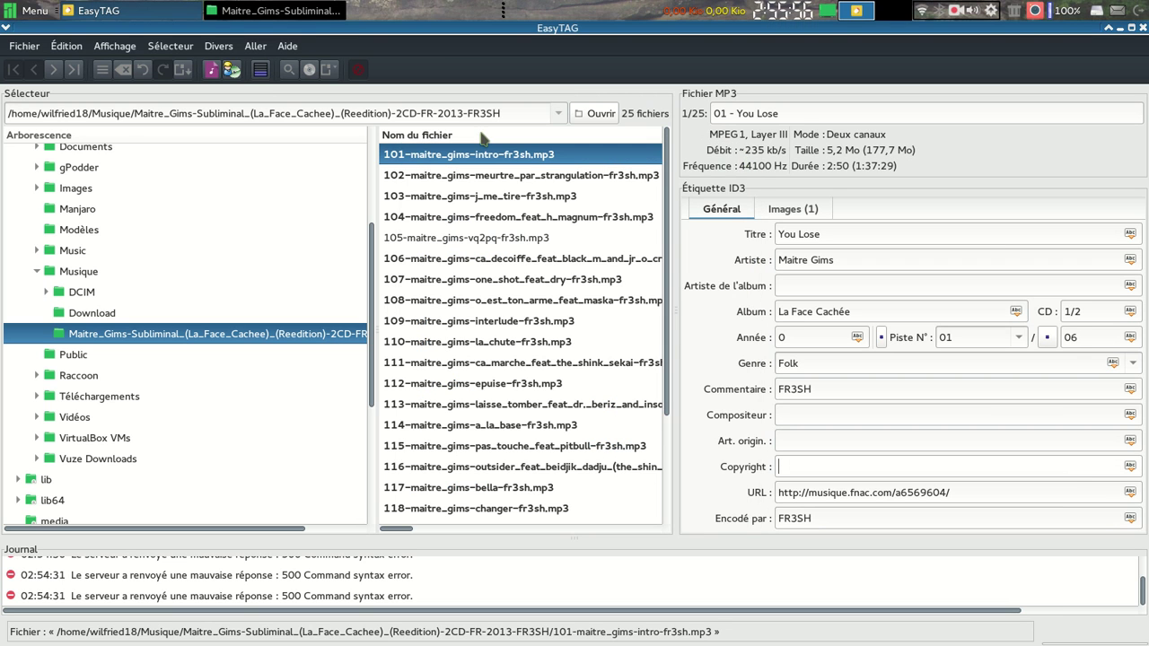
{"action": "left_click", "coordinate": [284, 52]}
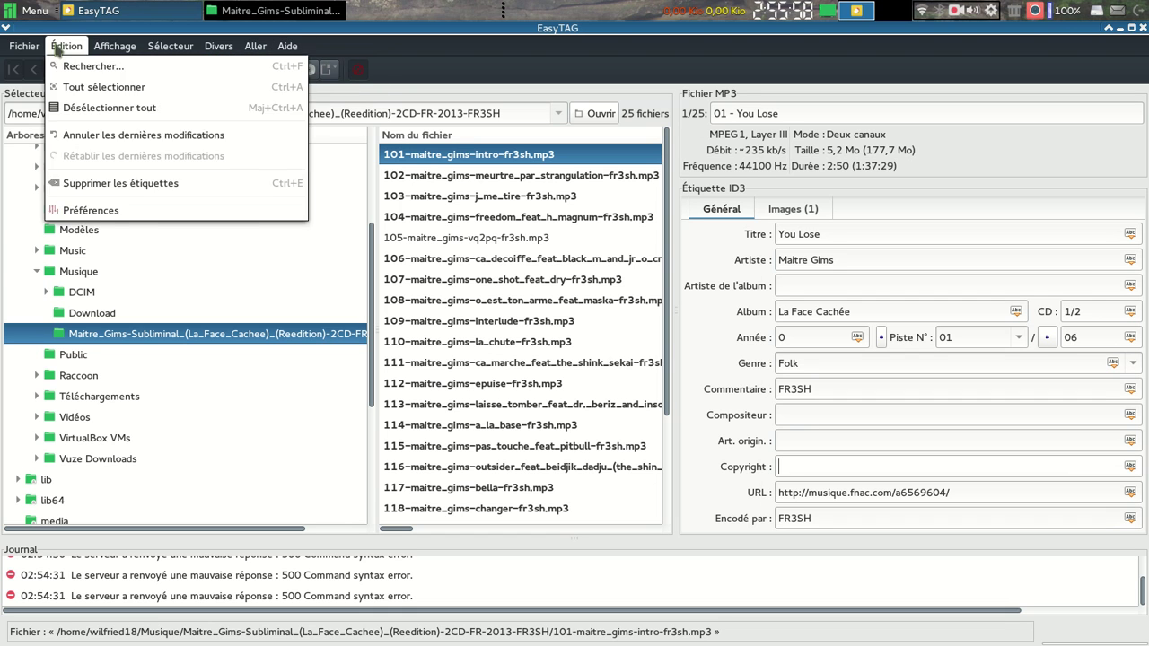
{"action": "mouse_move", "coordinate": [16, 49]}
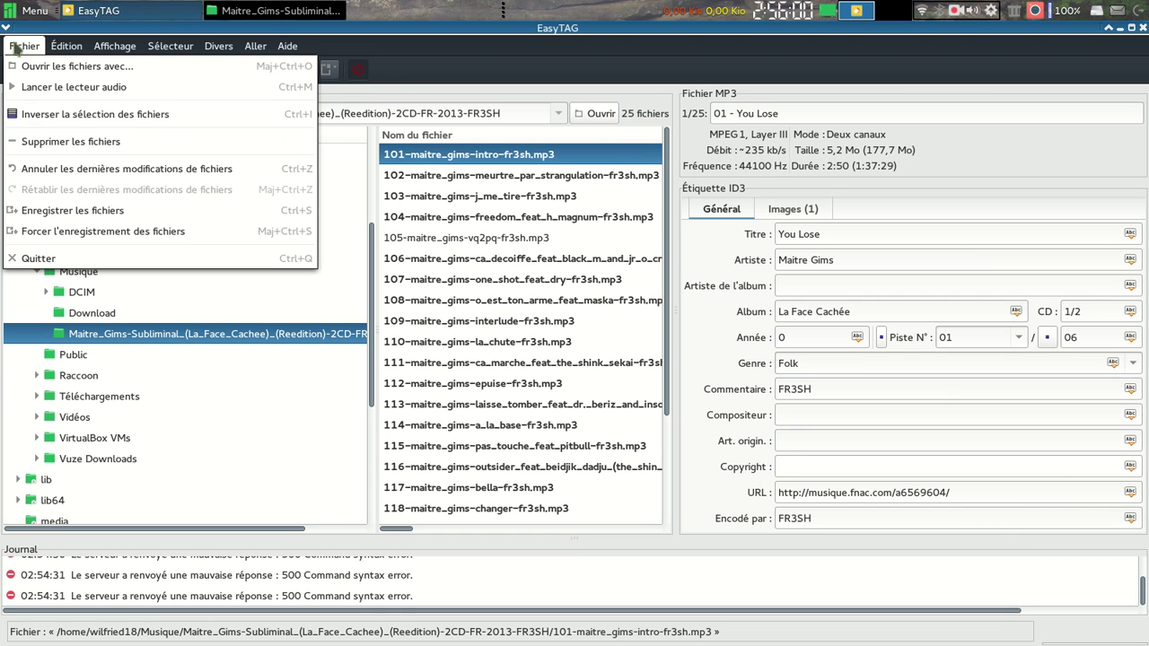
{"action": "left_click", "coordinate": [411, 91]}
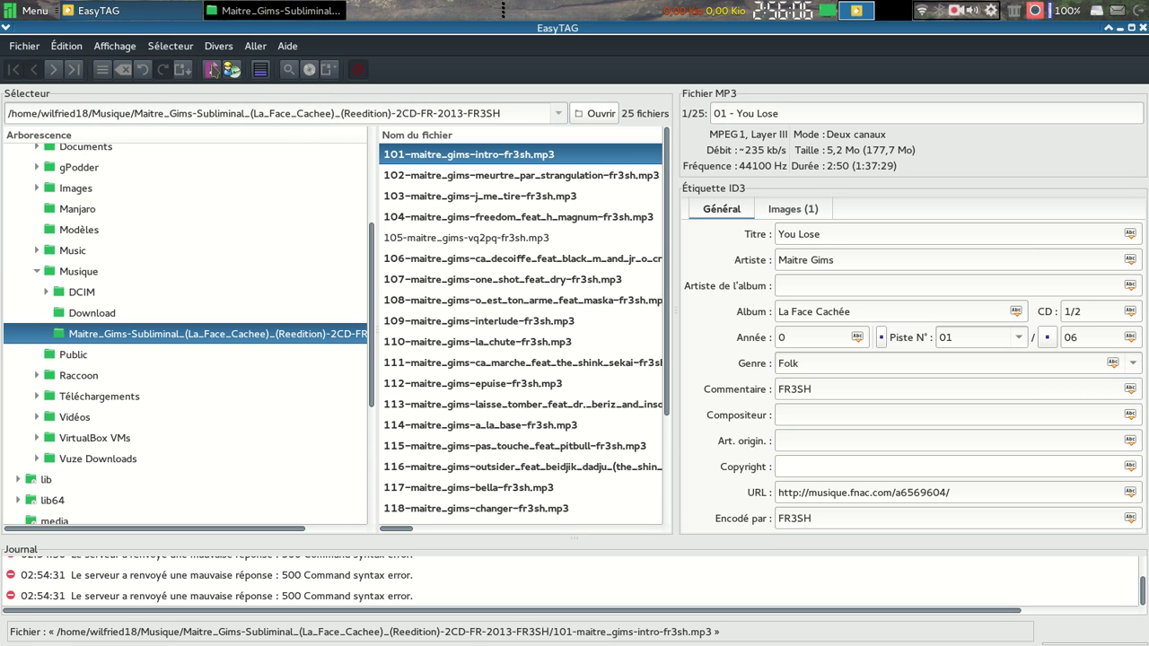
Review the ID3 tag, scanner, CDDB and confirmation settings in the preferences and leave them without saving changes.
{"action": "left_click", "coordinate": [68, 46]}
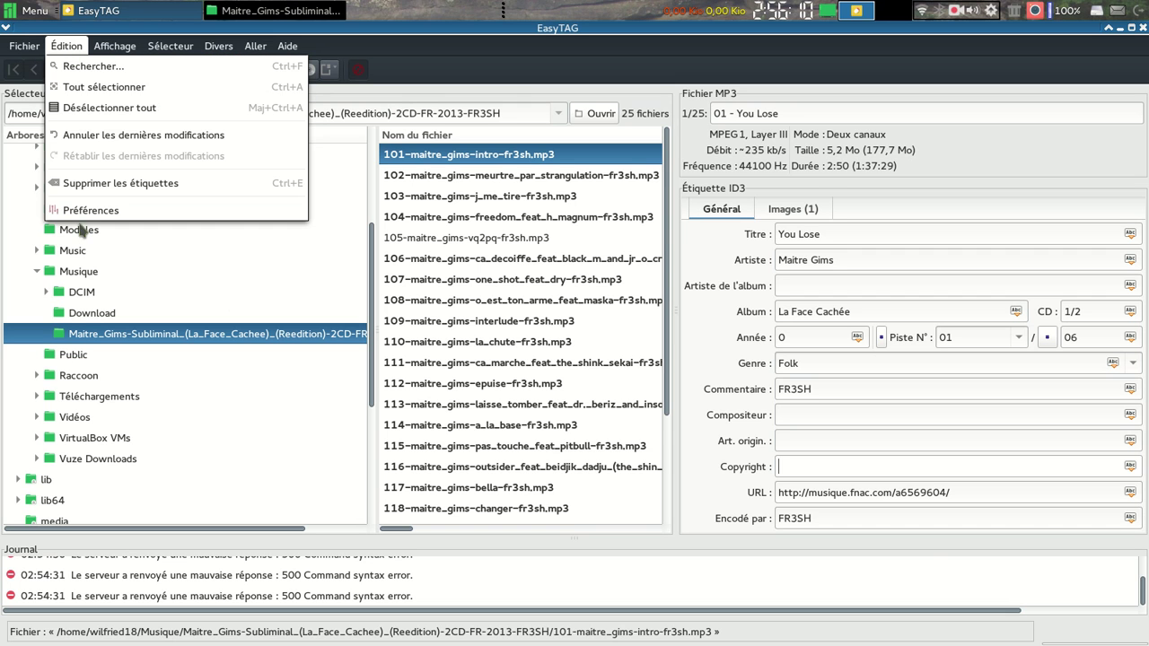
{"action": "left_click", "coordinate": [93, 209]}
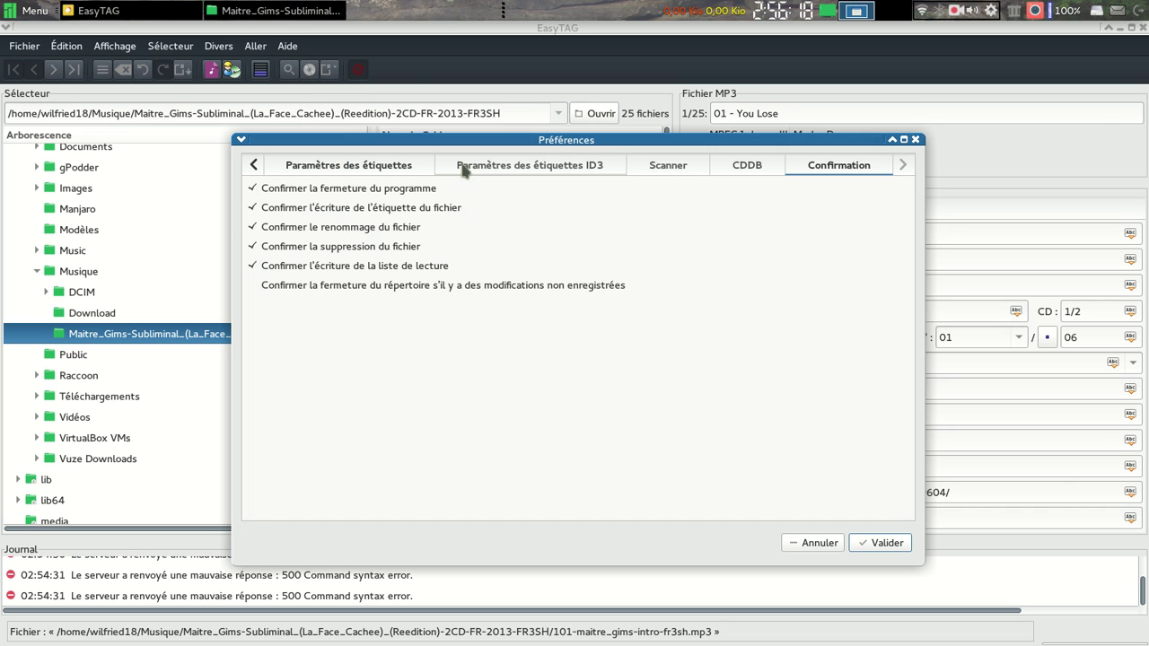
{"action": "left_click", "coordinate": [477, 168]}
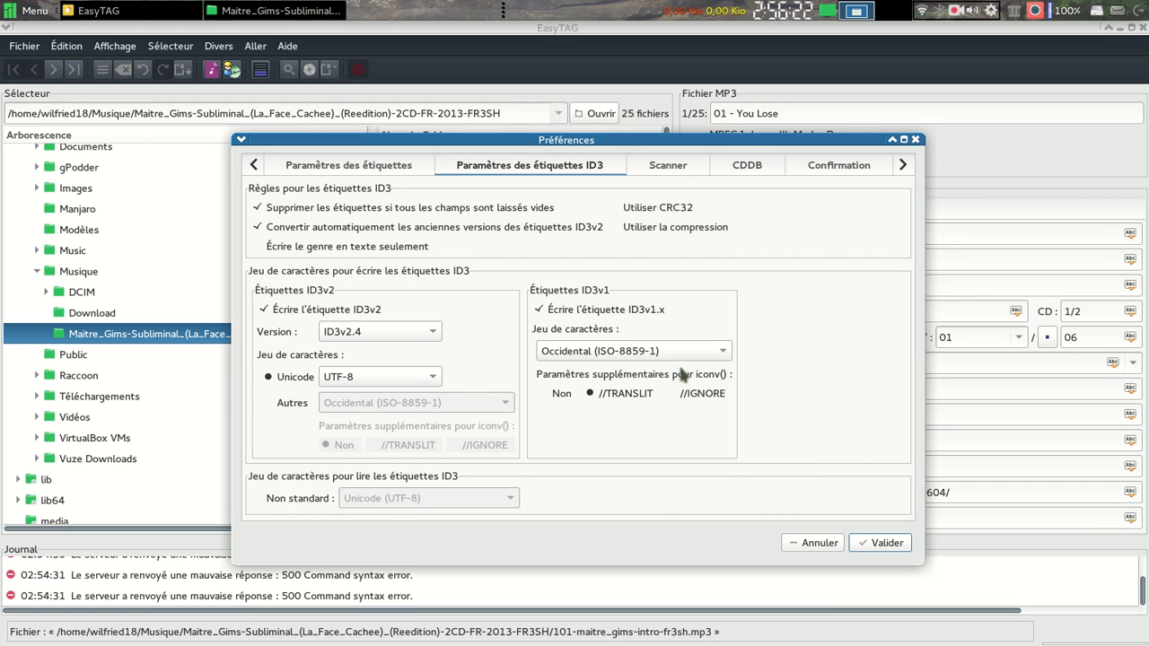
{"action": "left_click", "coordinate": [672, 169]}
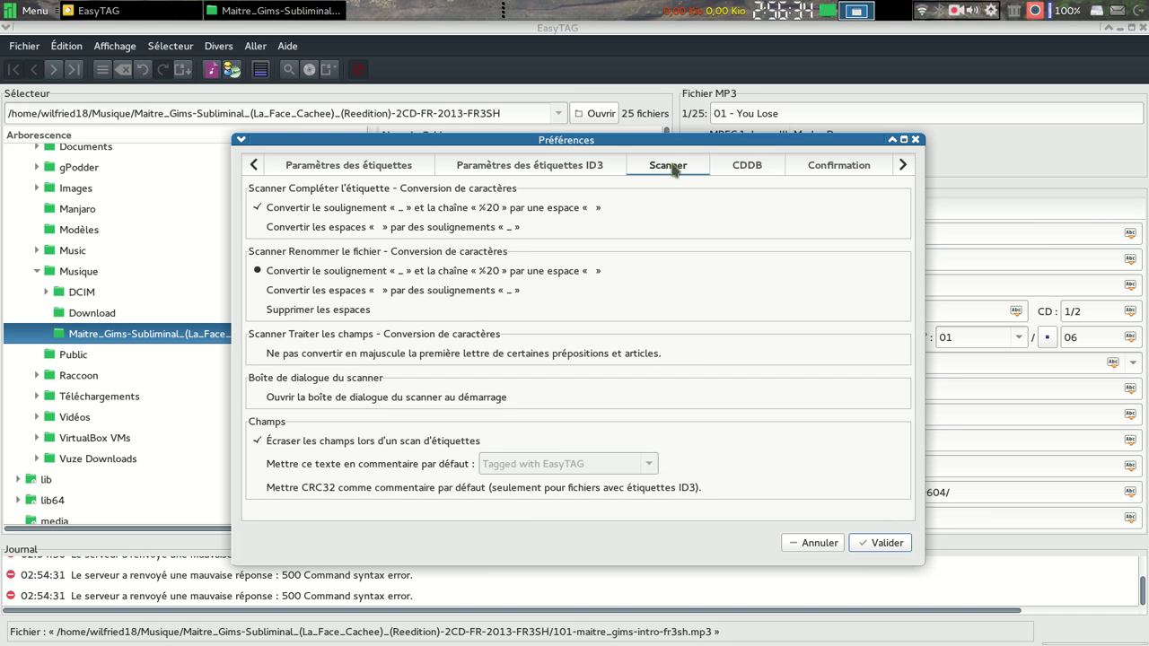
{"action": "left_click", "coordinate": [749, 169]}
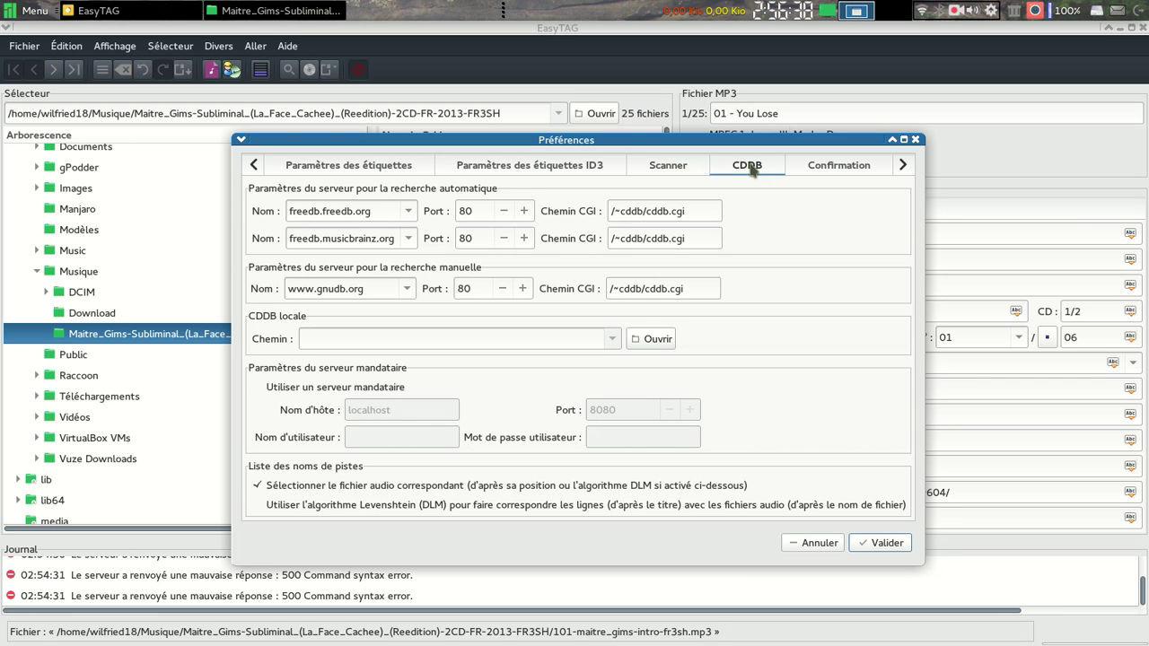
{"action": "left_click", "coordinate": [828, 171]}
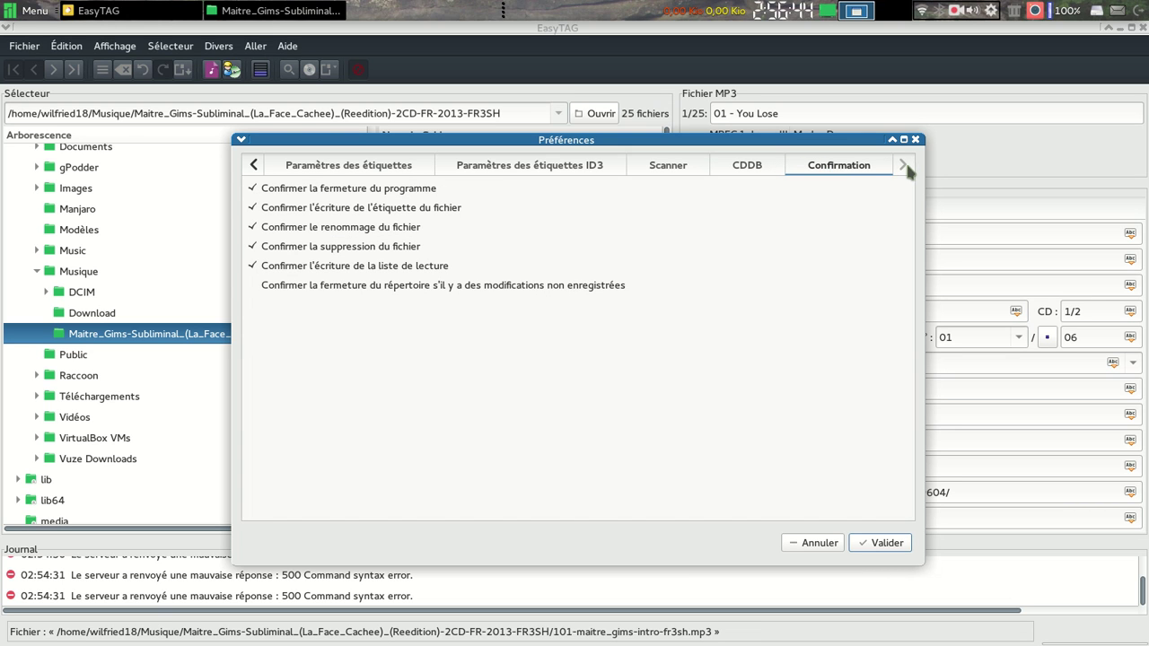
{"action": "left_click", "coordinate": [819, 543]}
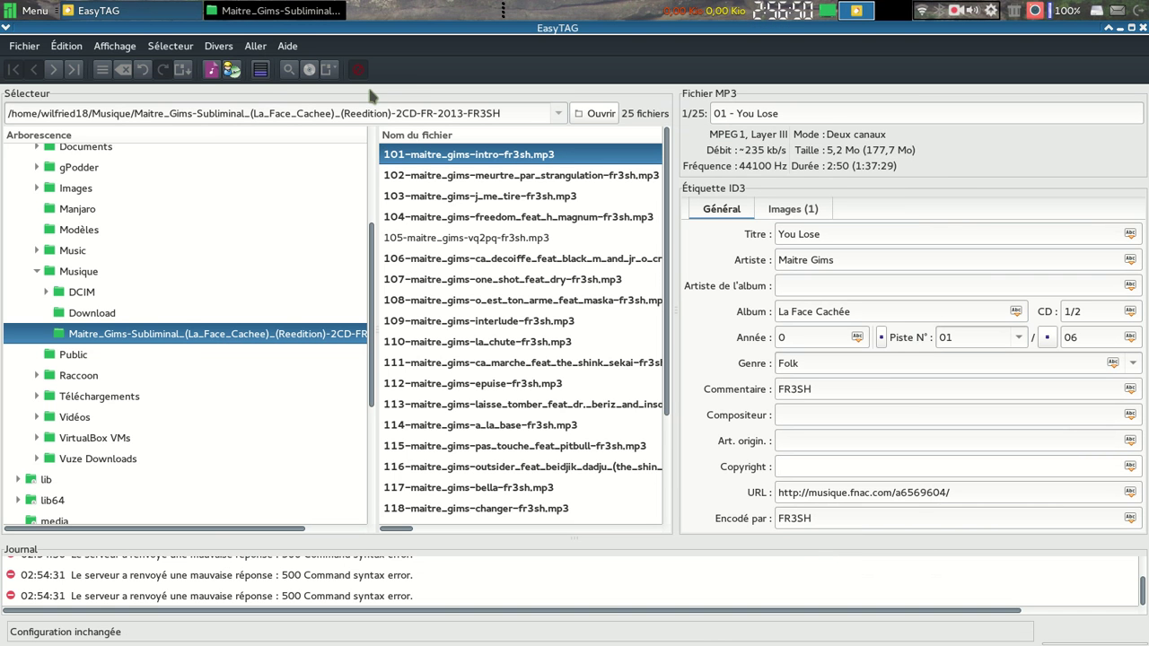
Look through the tags of tracks 102 to 106, then check the images and general tags of 105-maitre_gims-vq2pq-fr3sh.mp3.
{"action": "left_click", "coordinate": [541, 177]}
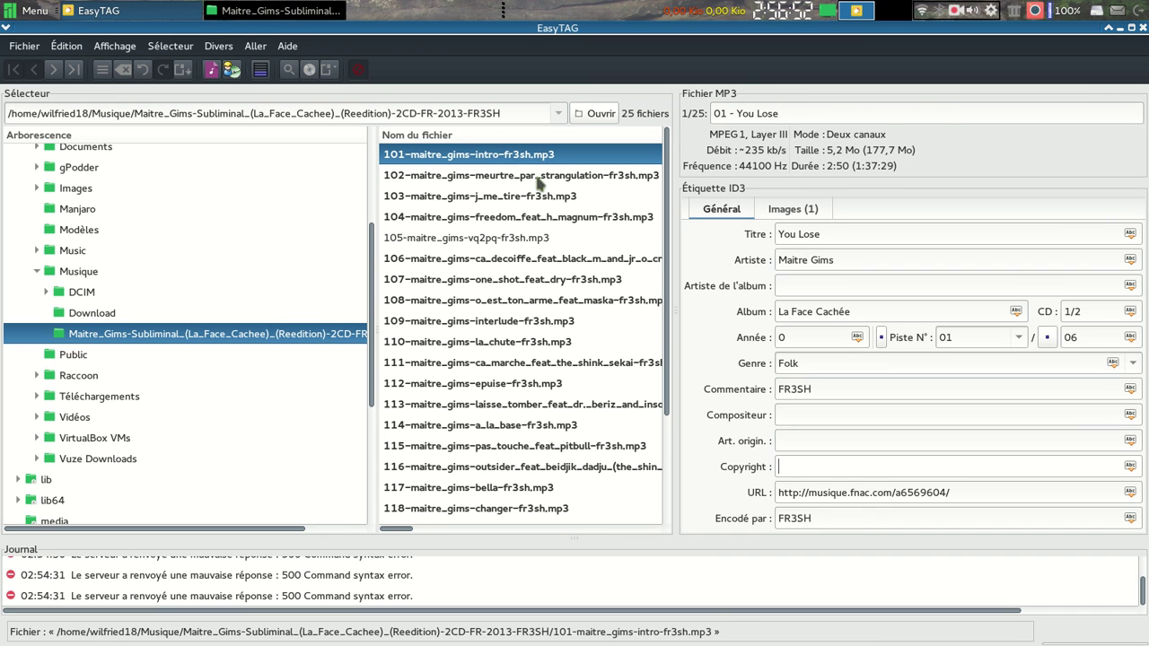
{"action": "left_click", "coordinate": [541, 197]}
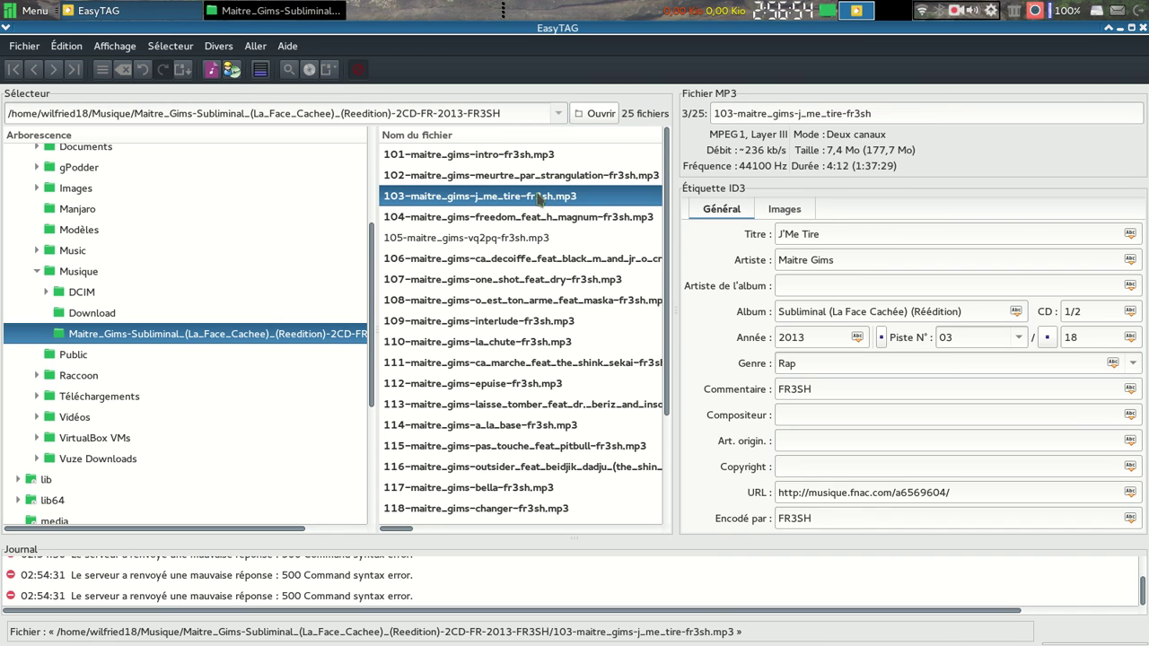
{"action": "left_click", "coordinate": [539, 217]}
{"action": "left_click", "coordinate": [536, 237]}
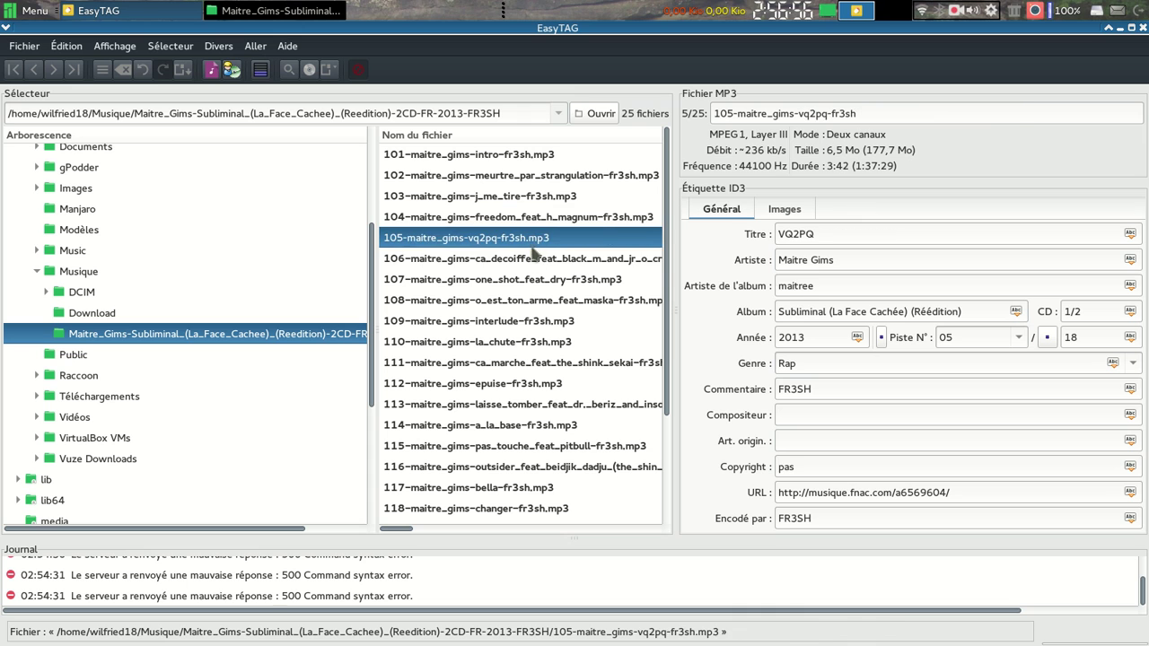
{"action": "left_click", "coordinate": [534, 257]}
{"action": "left_click", "coordinate": [530, 248]}
{"action": "left_click", "coordinate": [781, 212]}
{"action": "left_click", "coordinate": [724, 212]}
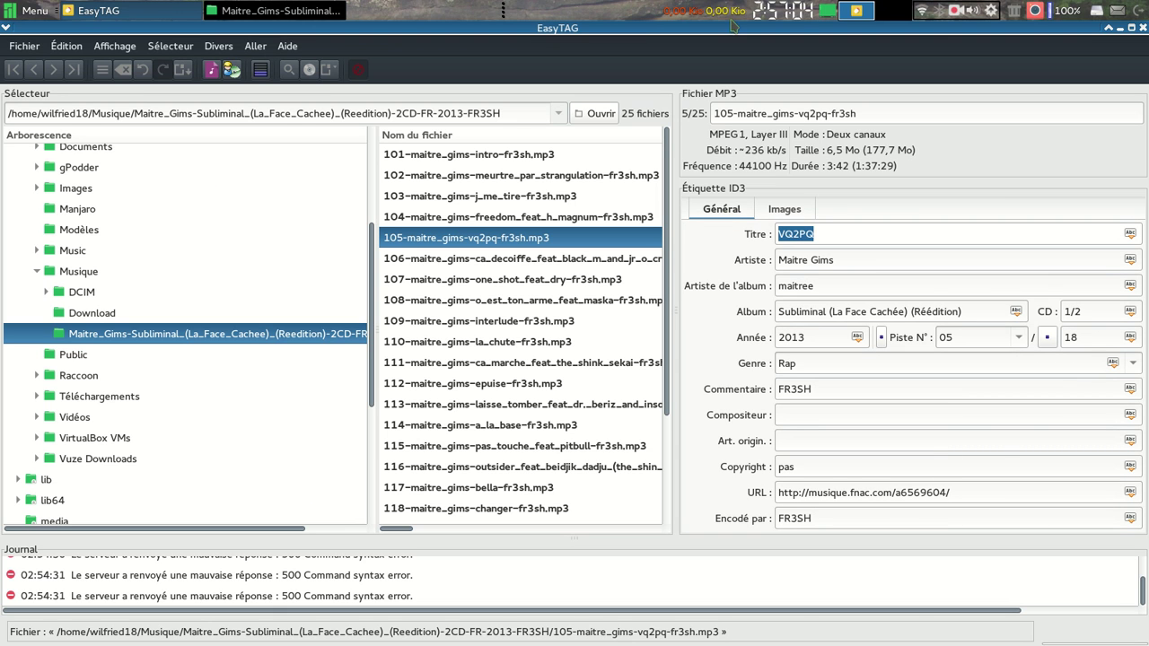
View the automatic CDDB search window maximized and close it without searching.
{"action": "left_click", "coordinate": [288, 48]}
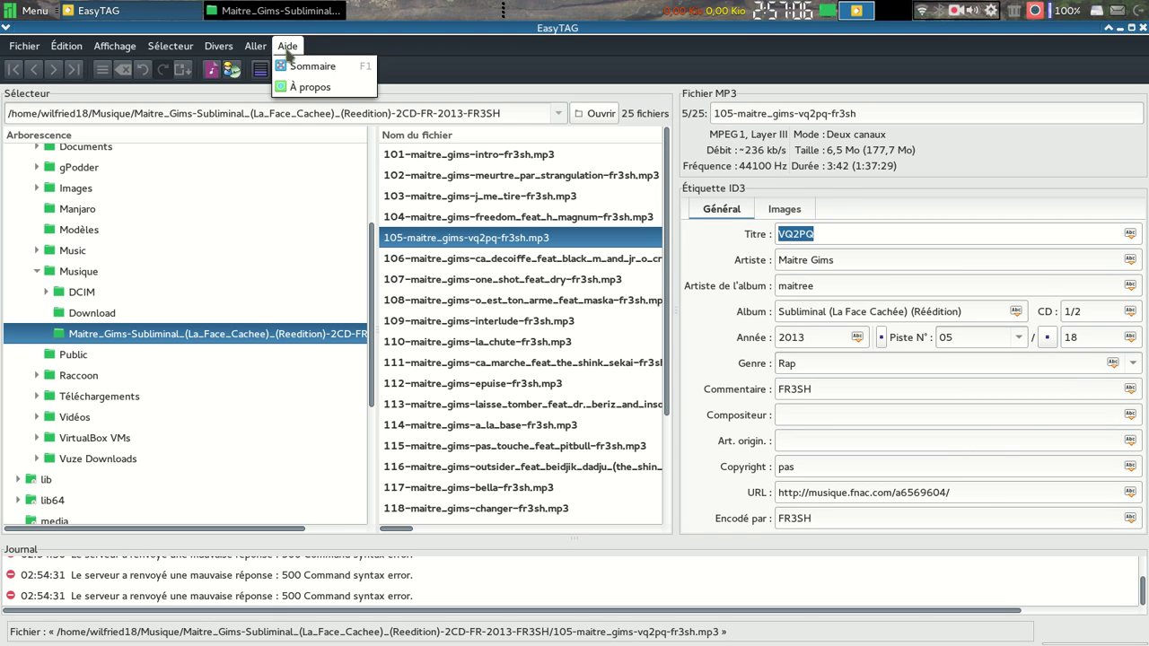
{"action": "left_click", "coordinate": [287, 50]}
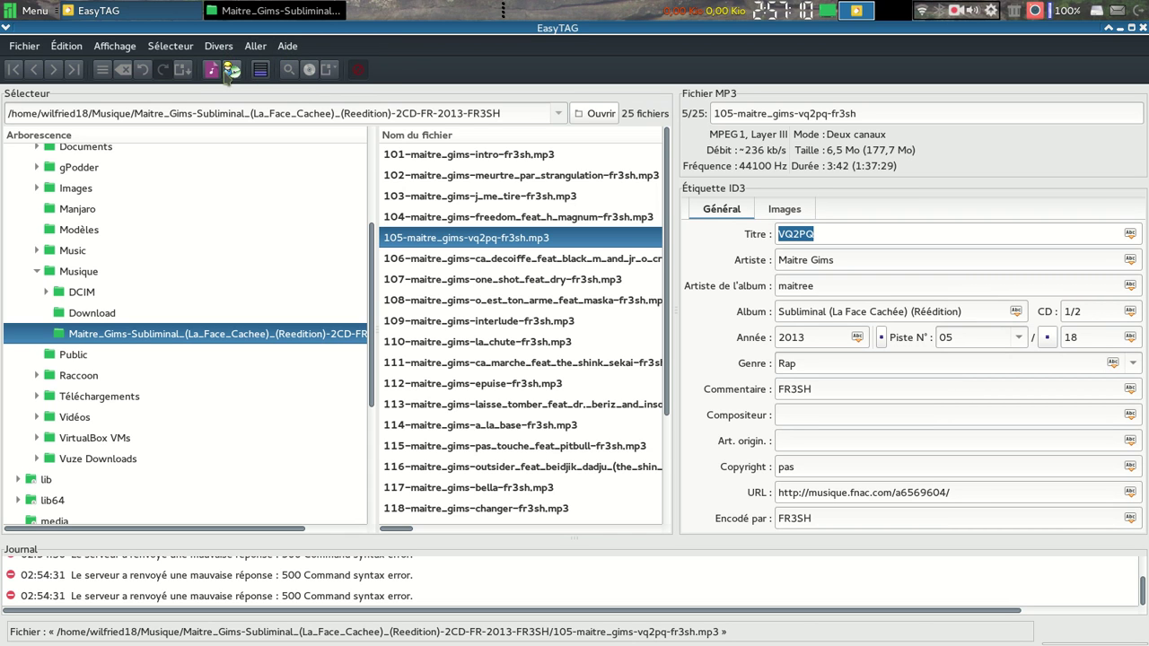
{"action": "left_click", "coordinate": [312, 70]}
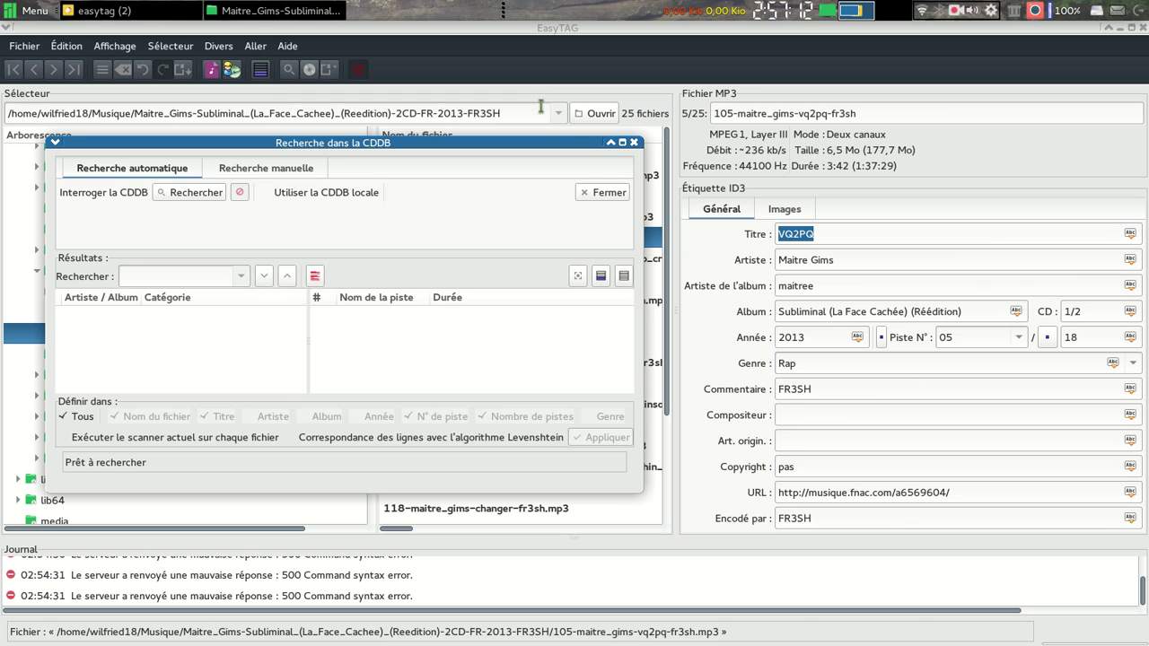
{"action": "left_click", "coordinate": [623, 143]}
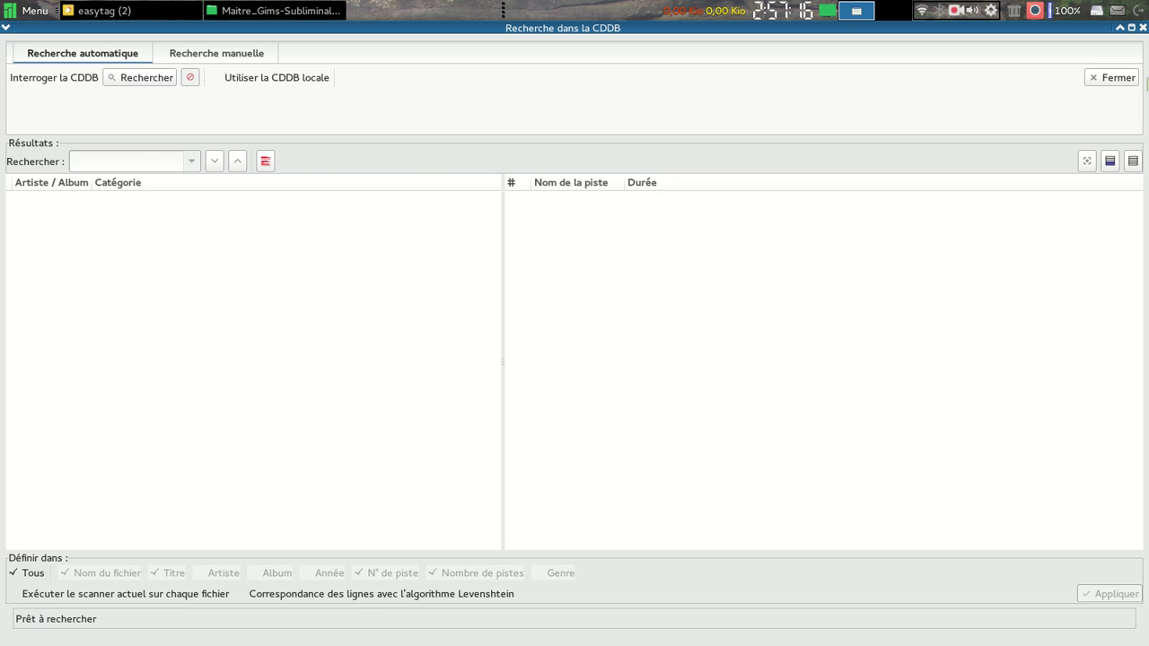
{"action": "left_click", "coordinate": [1119, 79]}
View the program's About information and read through its licence text.
{"action": "left_click", "coordinate": [289, 46]}
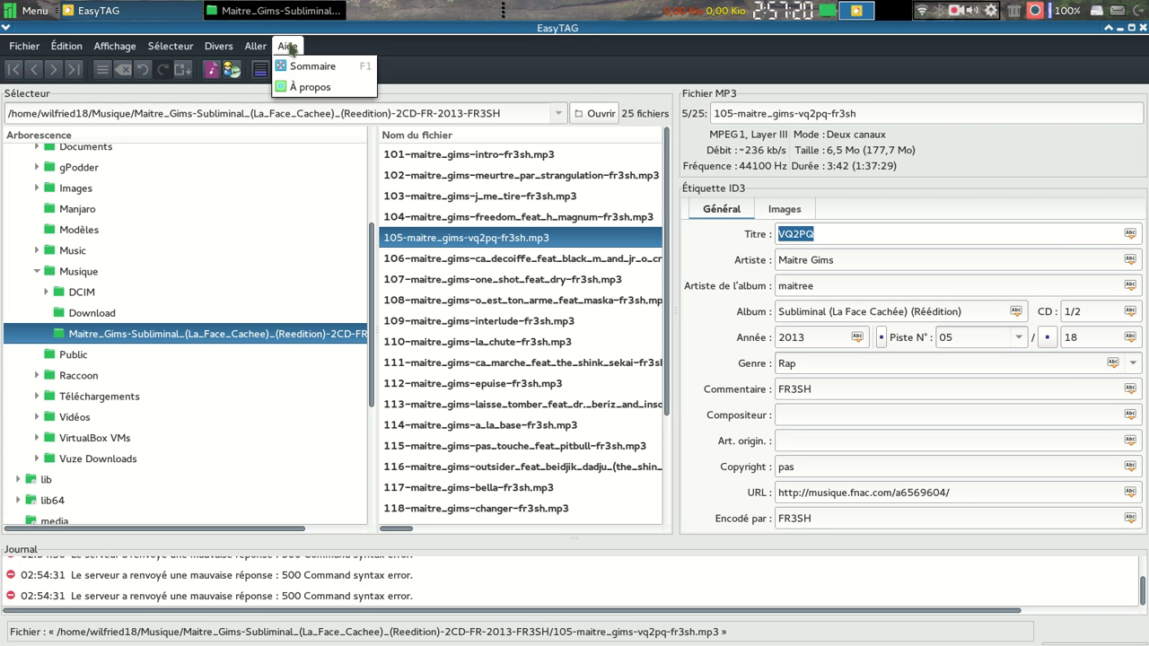
{"action": "left_click", "coordinate": [305, 86]}
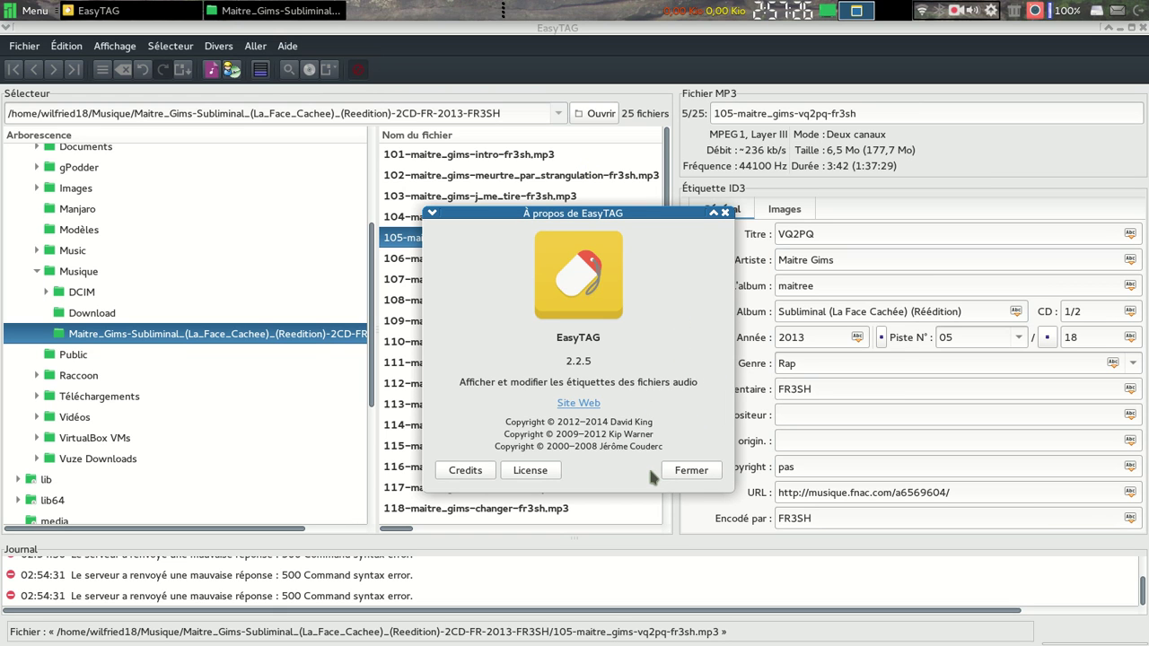
{"action": "left_click", "coordinate": [545, 475]}
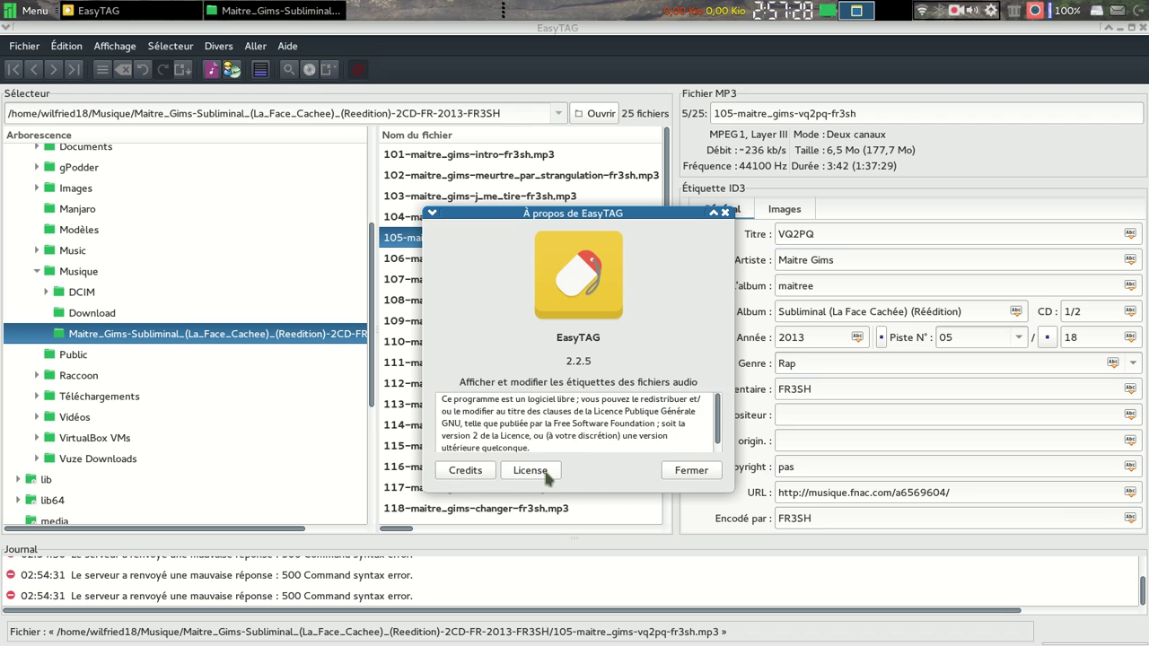
{"action": "mouse_move", "coordinate": [720, 388]}
{"action": "left_mouse_down"}
{"action": "mouse_move", "coordinate": [720, 408]}
{"action": "mouse_move", "coordinate": [723, 368]}
{"action": "left_mouse_up"}
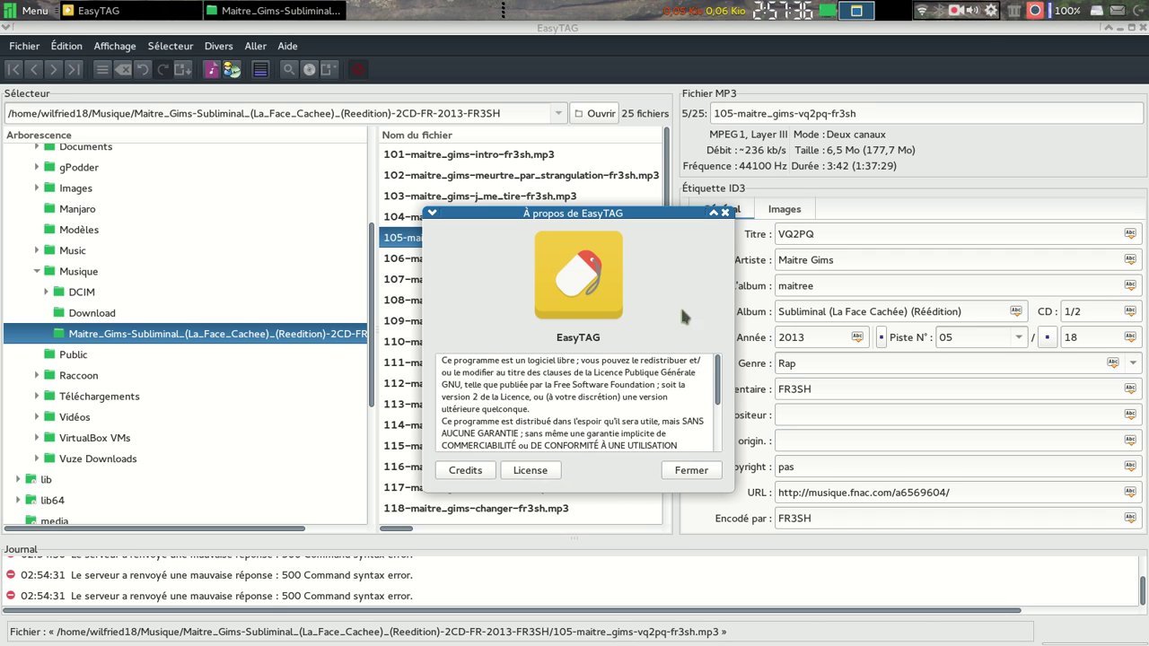
{"action": "left_click", "coordinate": [956, 12]}
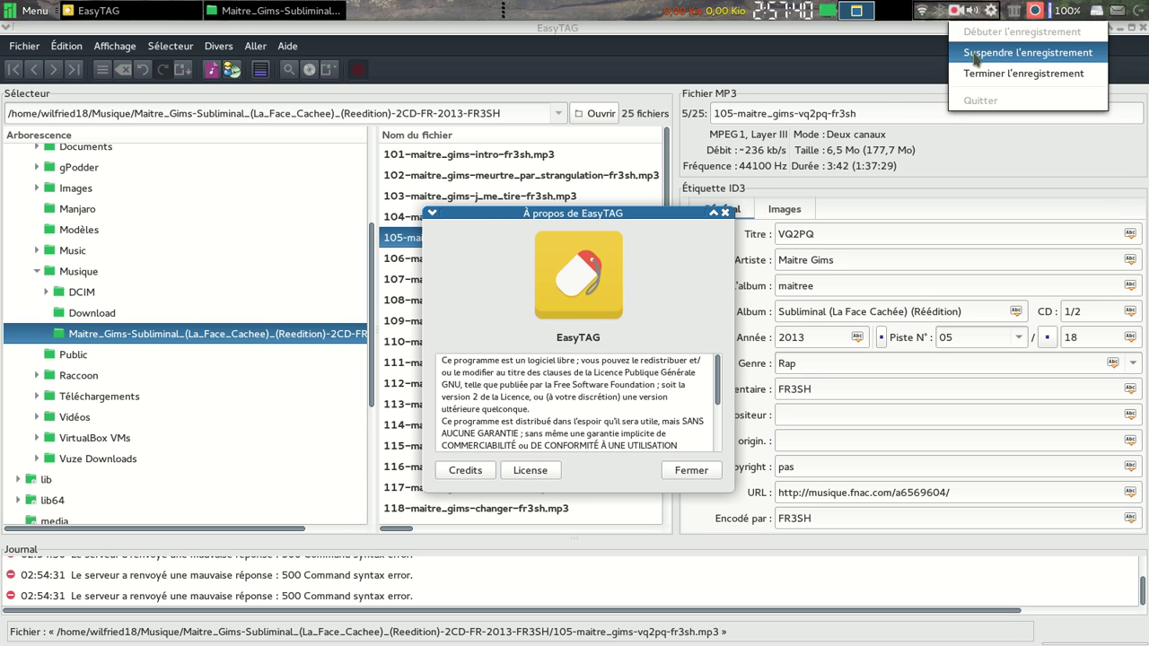